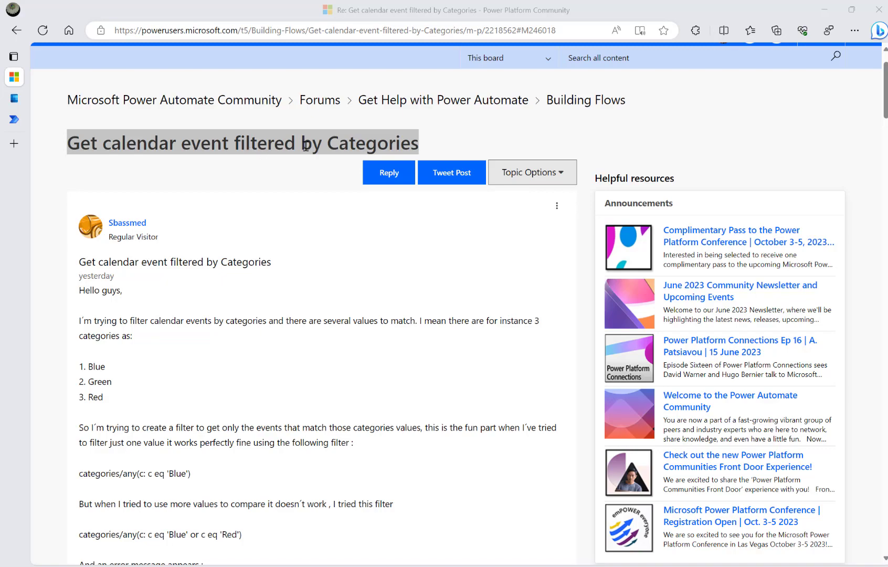
Read the forum post on filtering calendar events by category, check the Outlook calendar, then return to the flow.
click(306, 146)
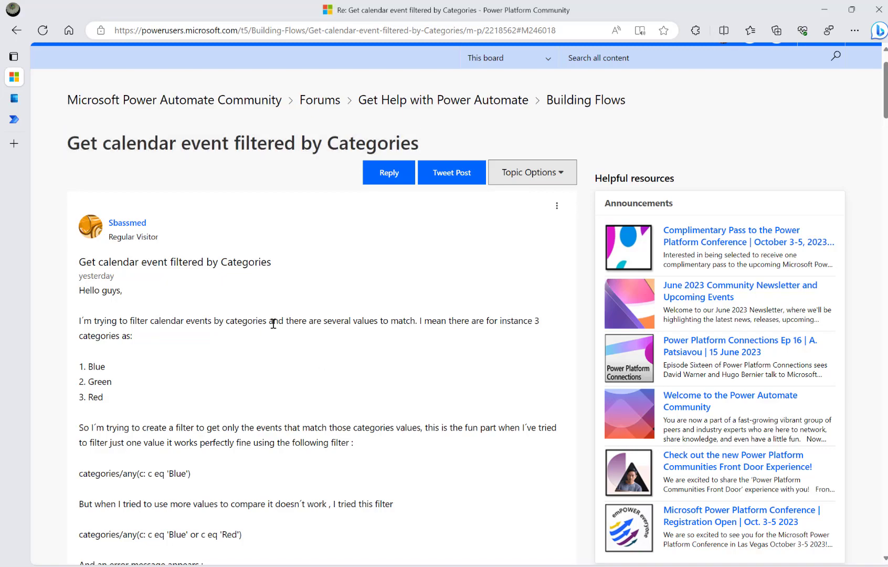
scroll(272, 324, down, 10)
scroll(273, 328, down, 10)
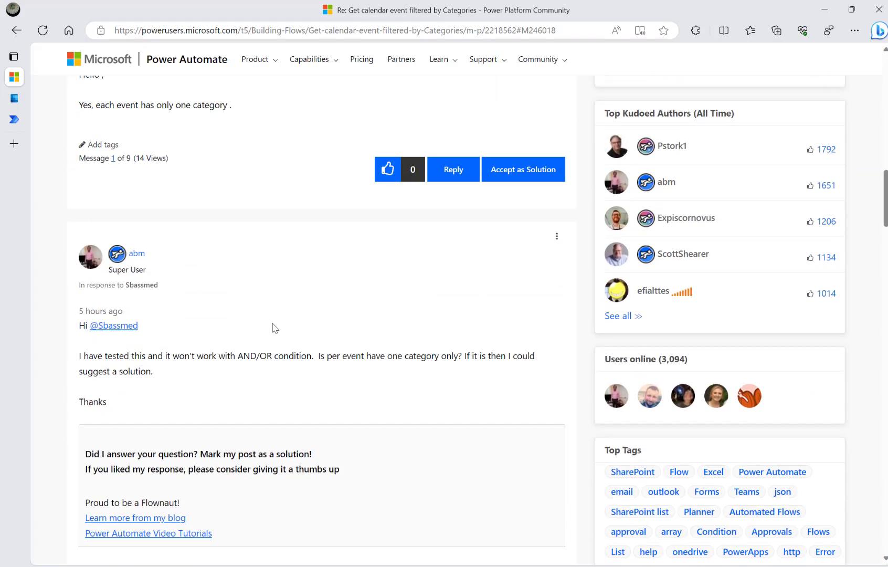
scroll(273, 329, up, 20)
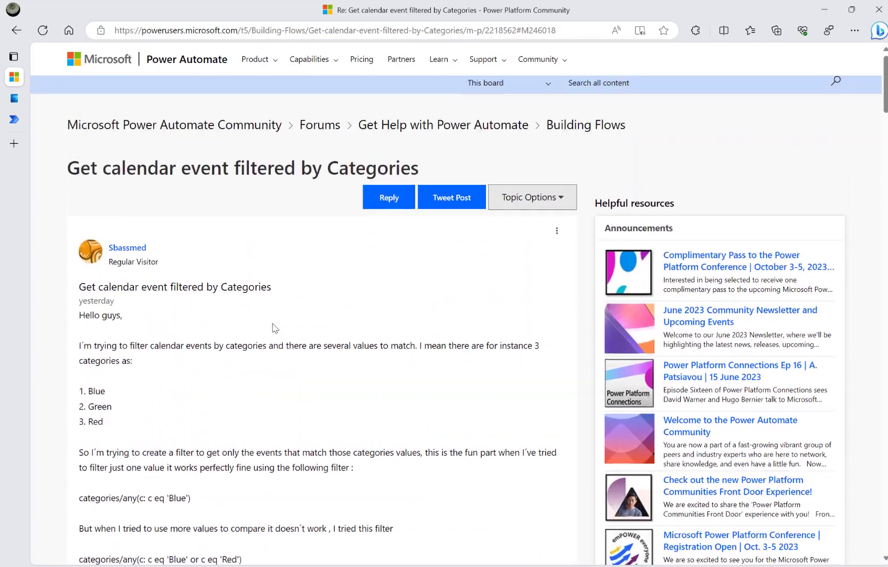
scroll(273, 328, down, 7)
scroll(271, 330, up, 5)
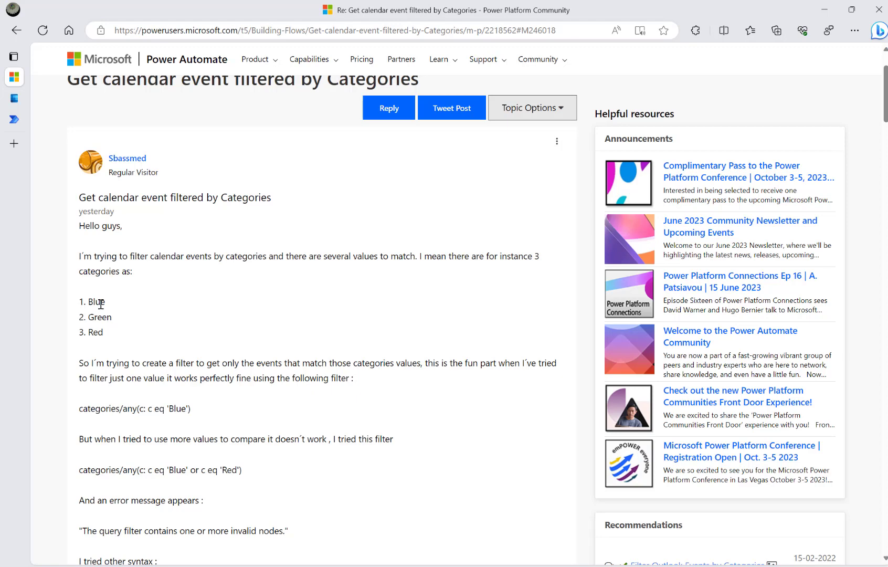
click(13, 98)
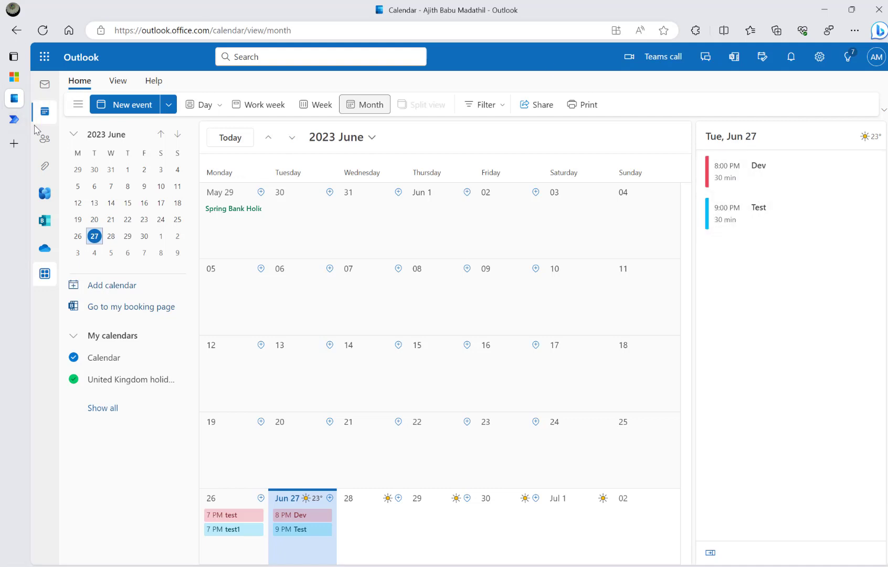
click(15, 121)
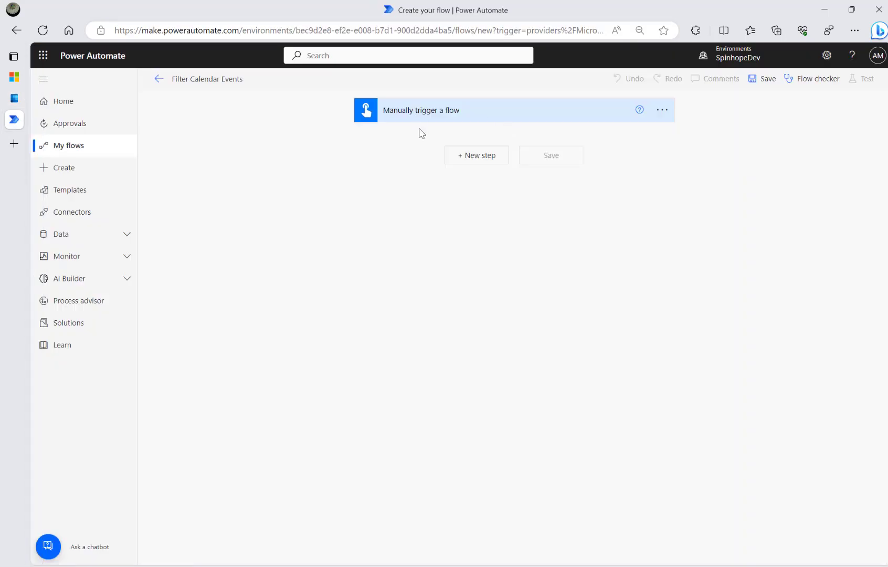
Add an Initialize variable action named Results with type Array after the trigger.
click(468, 166)
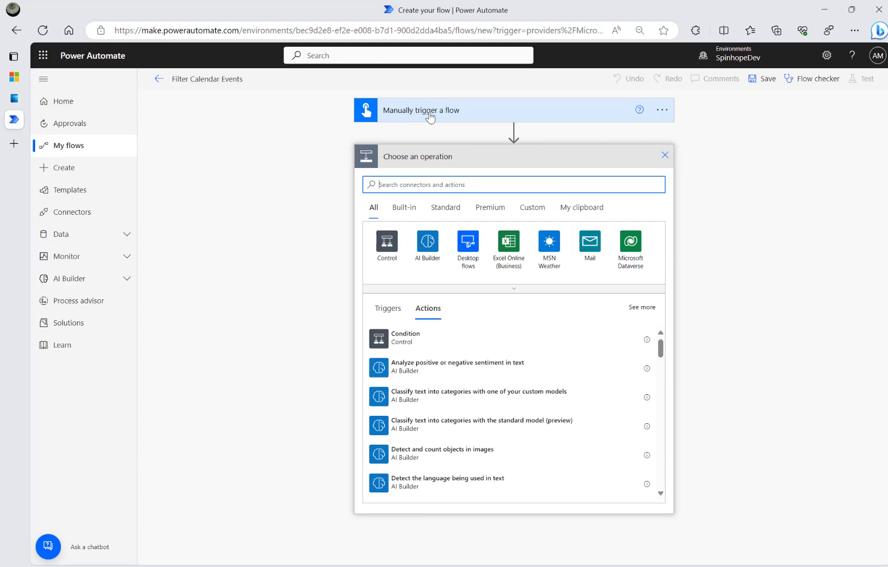
text(inita)
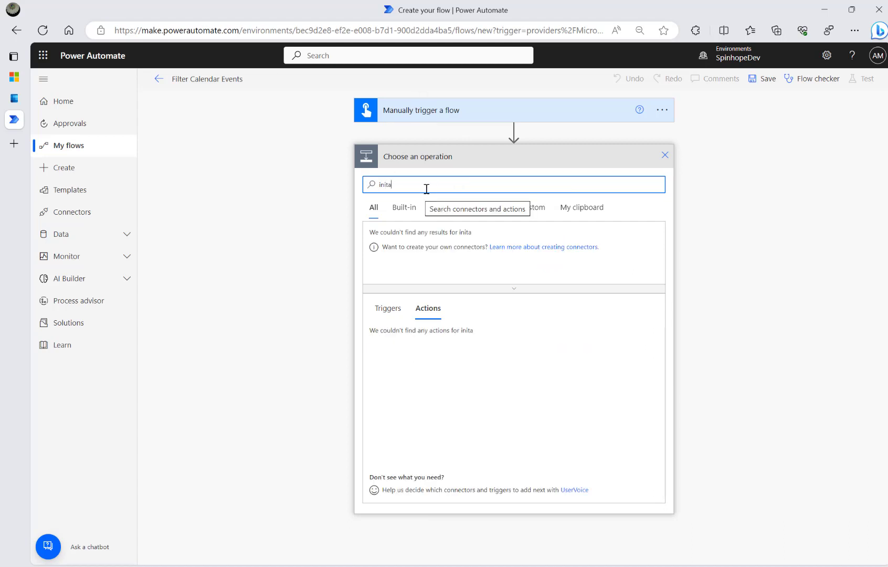
key(ctrl+a)
text(va)
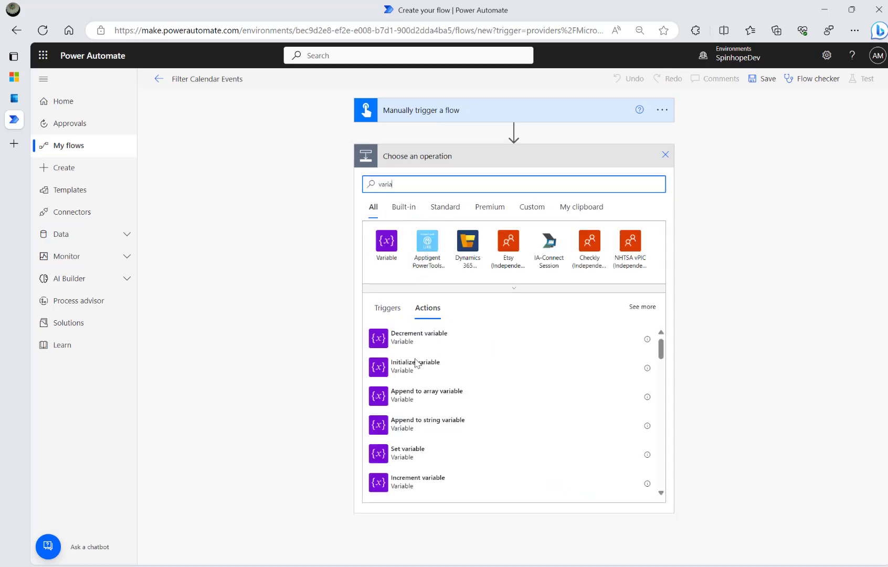
click(415, 376)
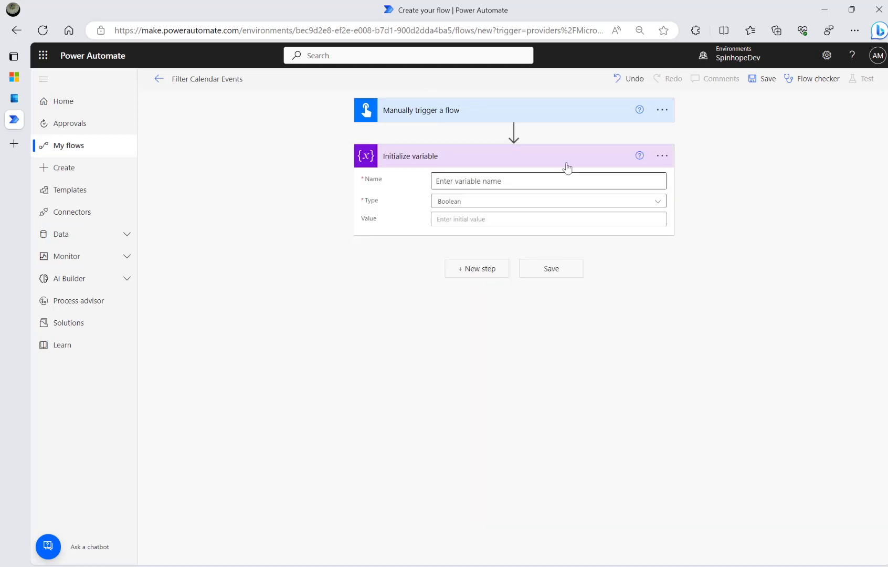
click(500, 178)
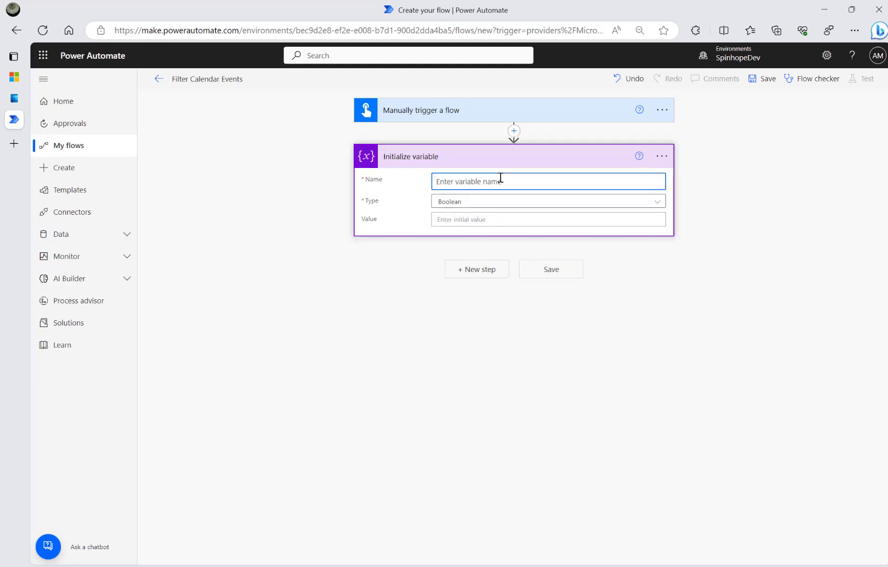
text(Results)
click(497, 203)
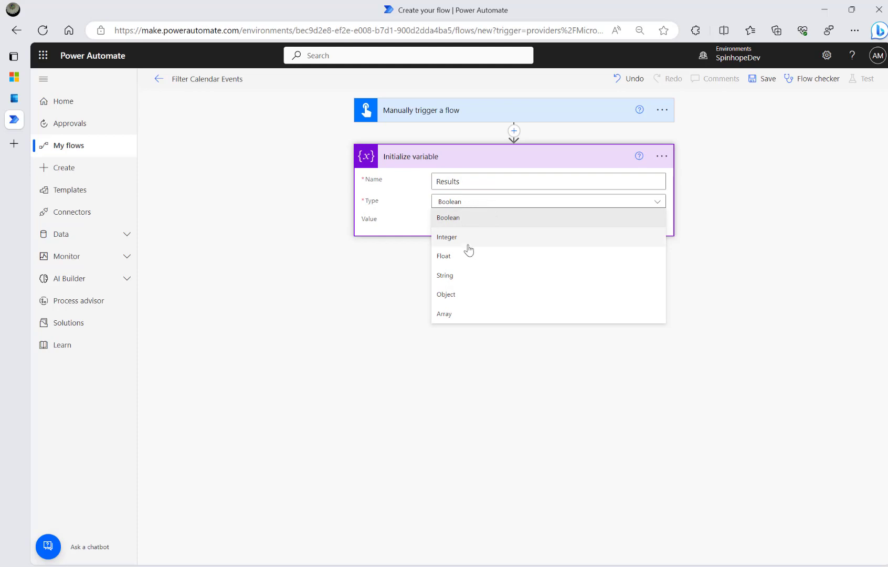
click(453, 313)
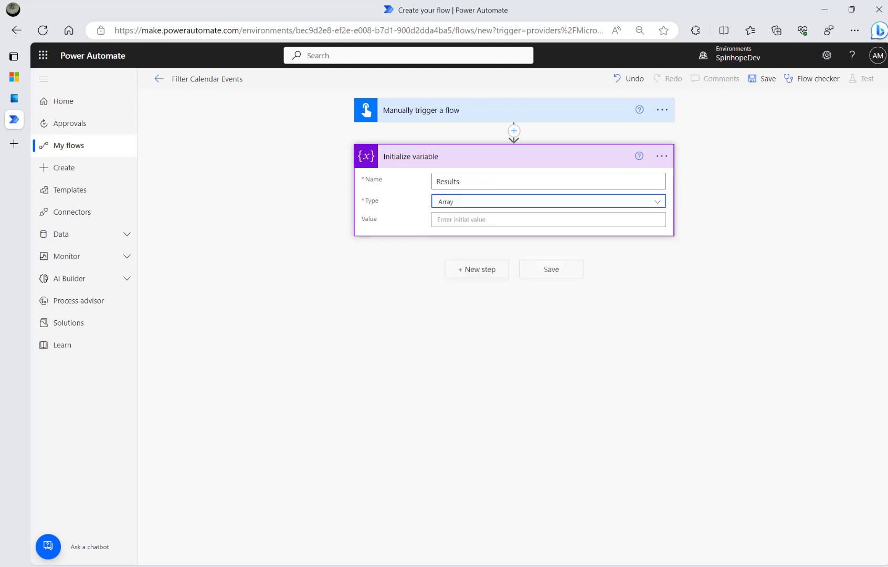
Delete the Results variable step and start a new step after the trigger.
key(alt+Tab)
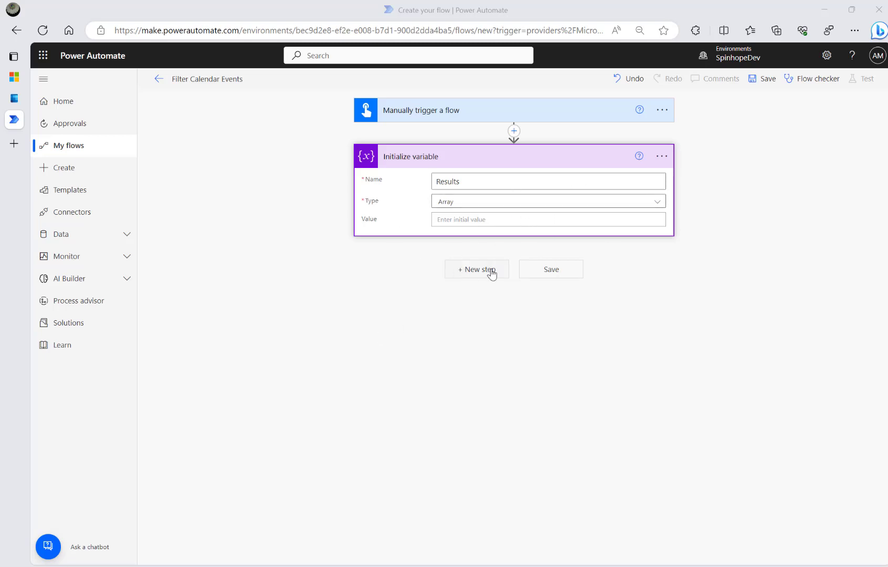
click(661, 157)
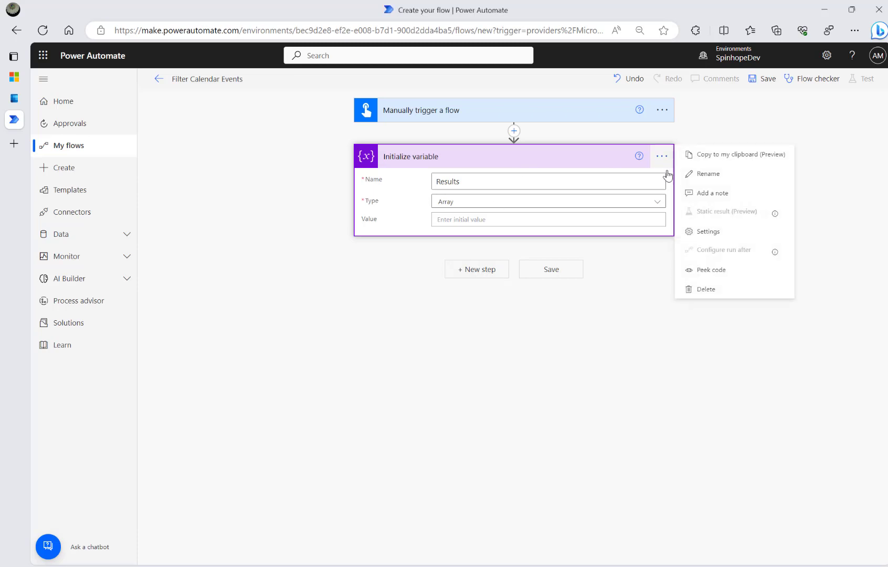
click(706, 289)
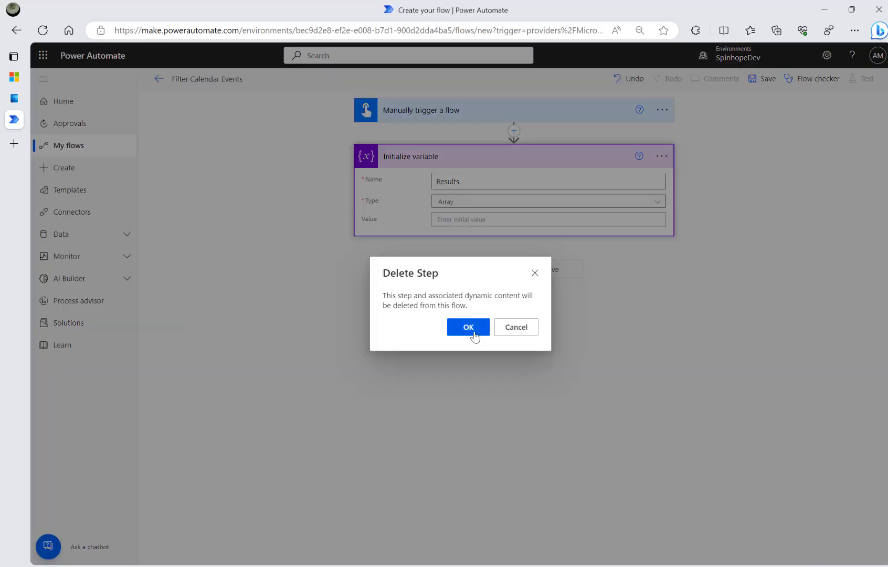
click(469, 328)
click(460, 163)
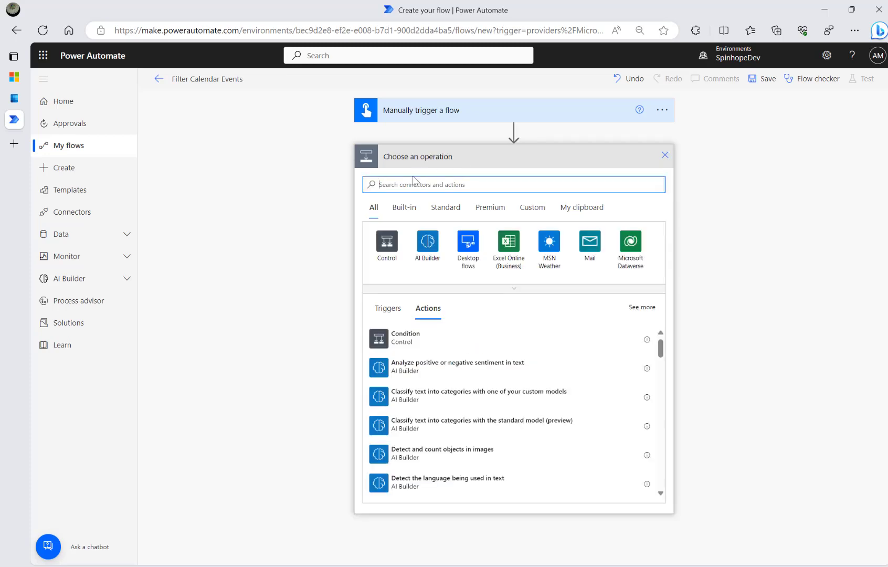
Add a Get calendar view of events (V3) action reading the Calendar calendar.
text(cal)
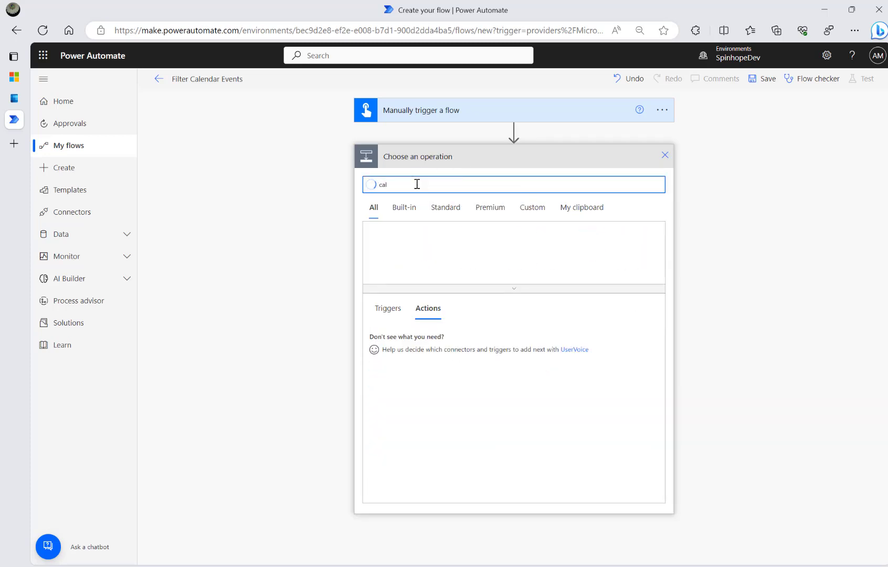
text(endar)
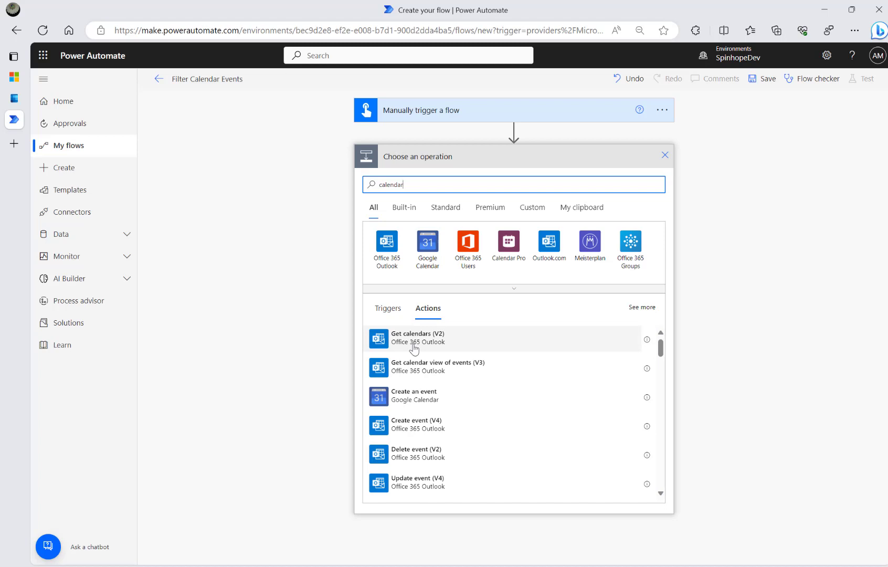
click(436, 377)
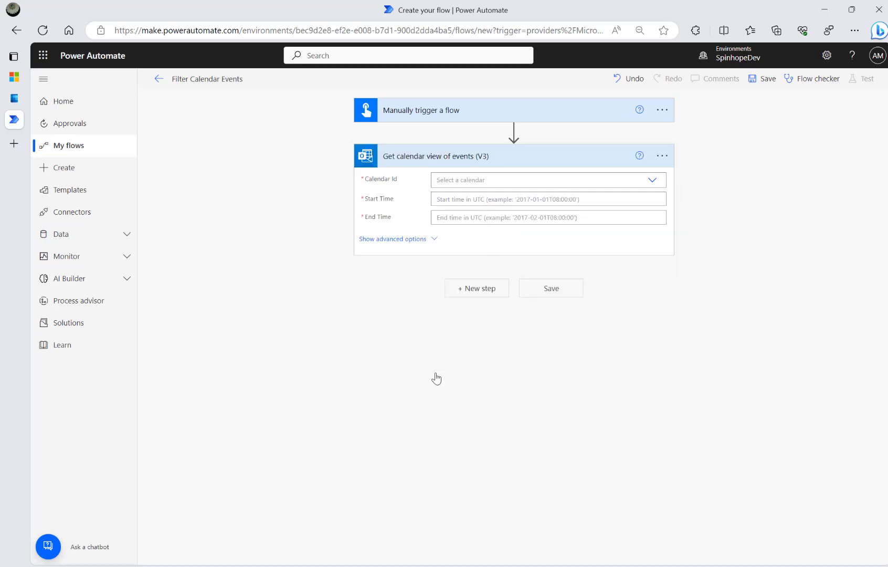
click(583, 180)
click(460, 212)
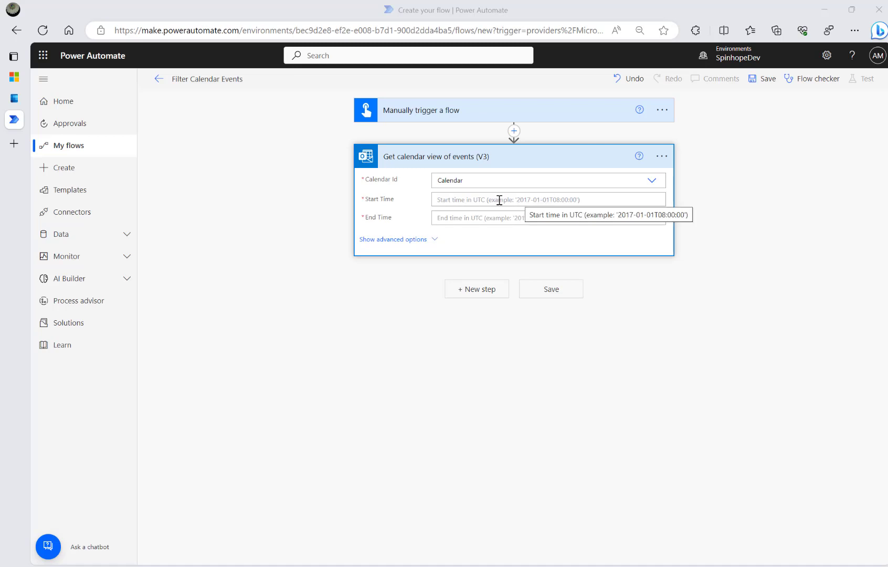
Set the Start Time to 2023-06-27T08:00:00 and clear the End Time field.
click(621, 200)
text(2023-06-27T08:00:00)
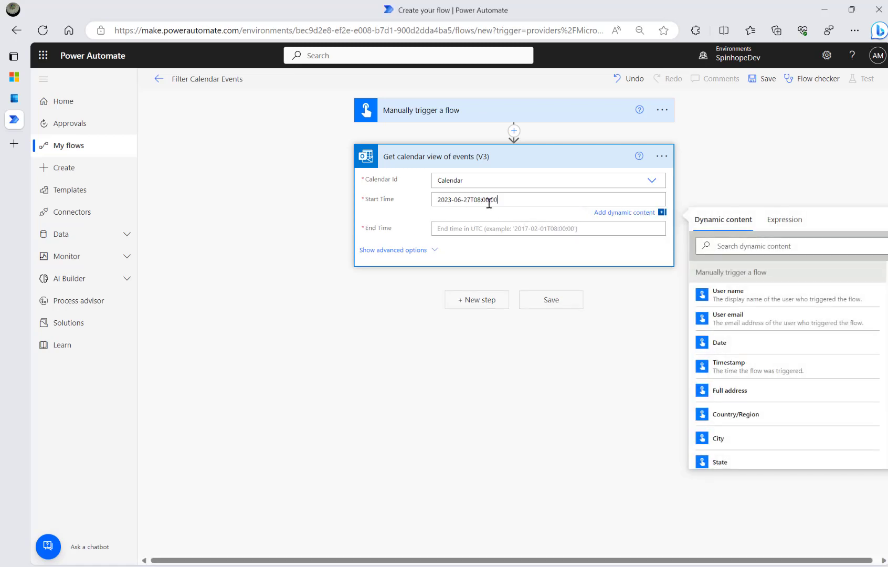
click(503, 230)
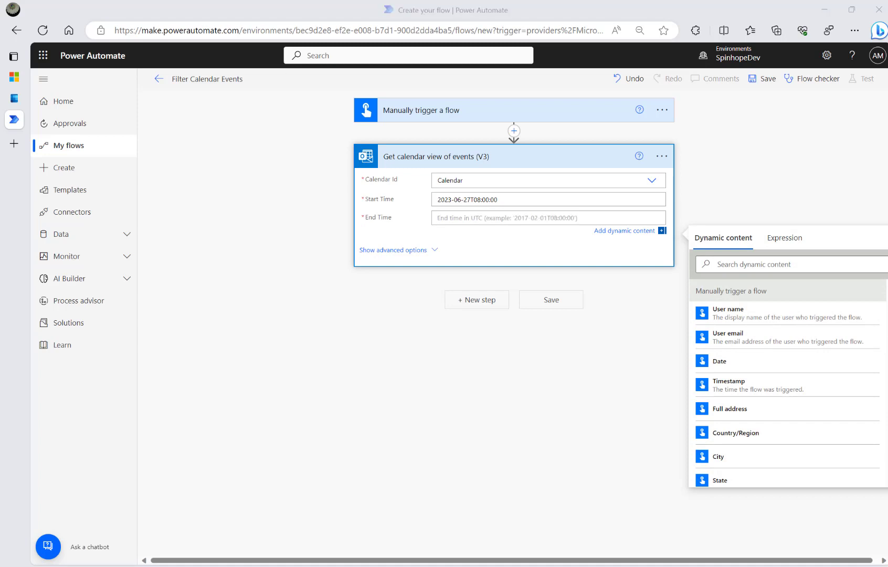
click(530, 220)
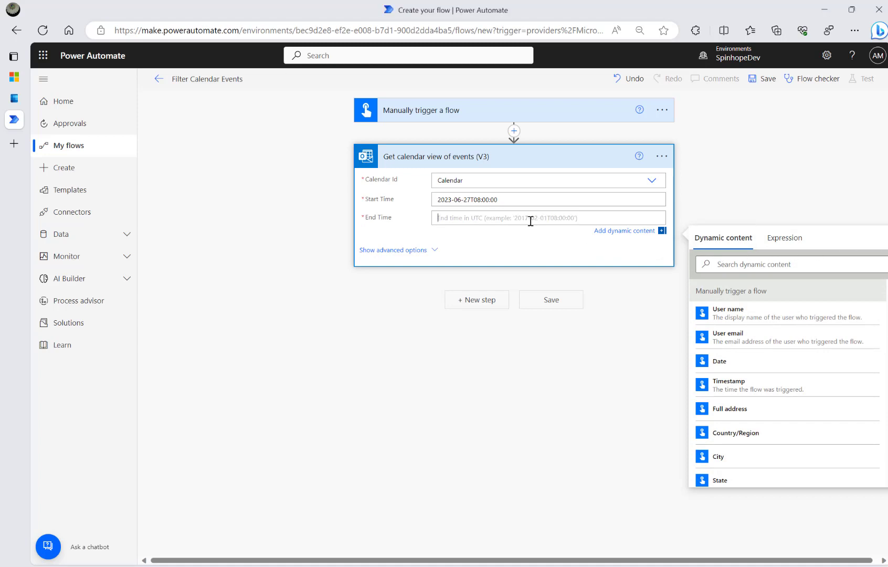
text(2023-06-27T23:00:00)
key(ctrl+a)
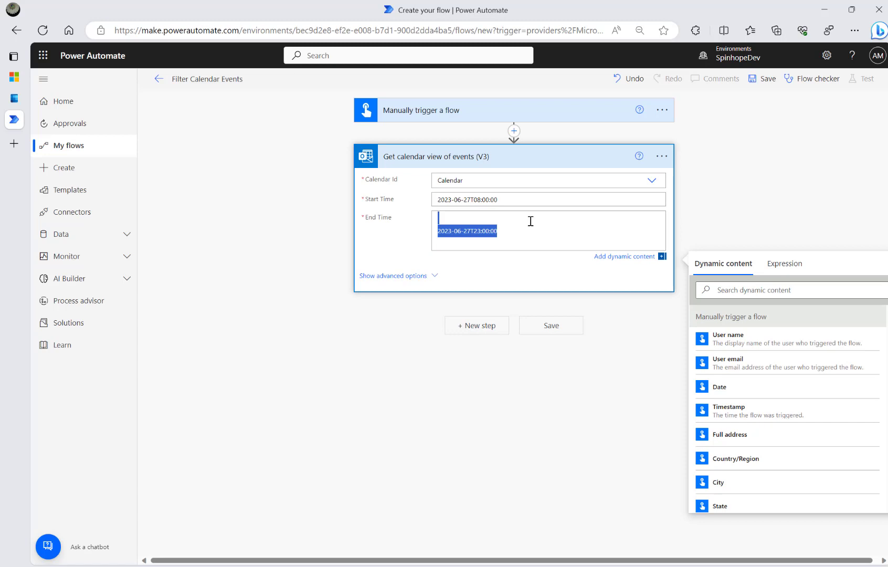
key(BackSpace)
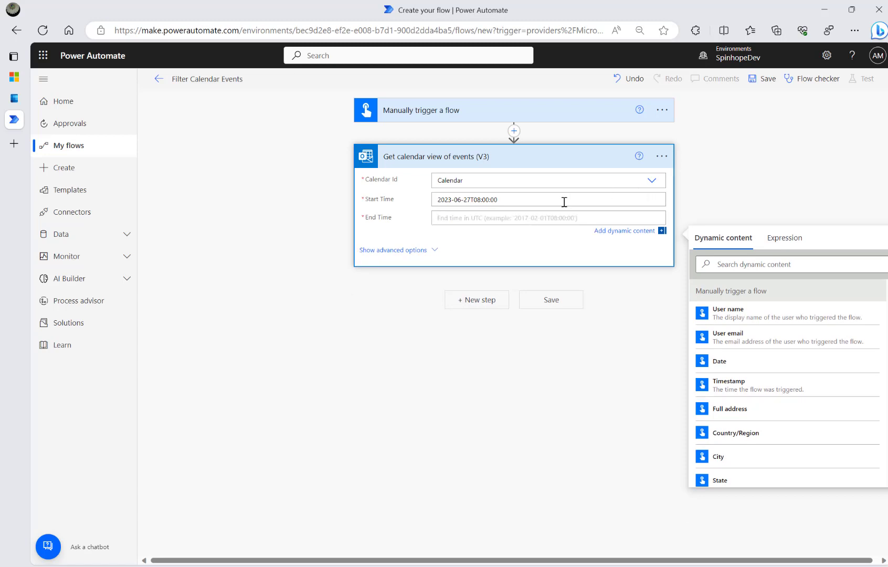
click(528, 200)
key(ctrl+a)
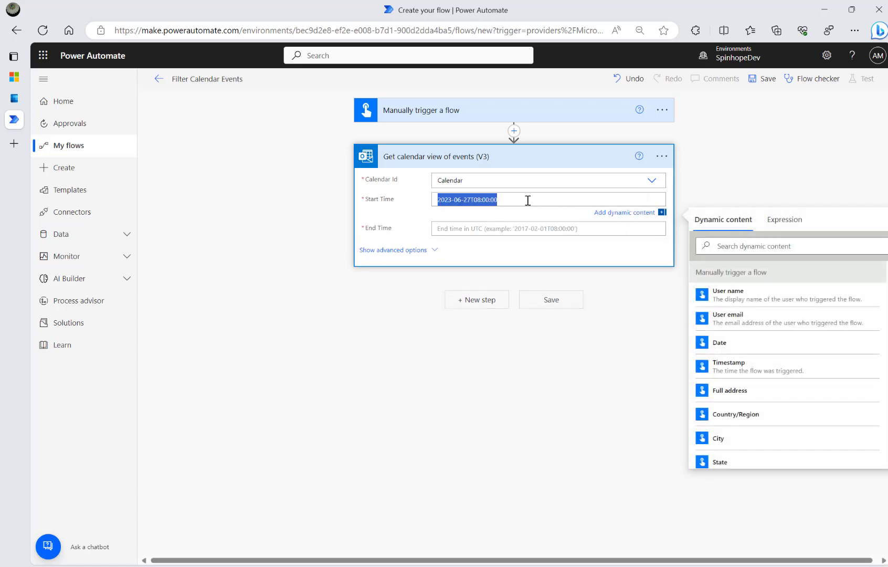
key(ctrl+c)
click(508, 230)
key(ctrl+v)
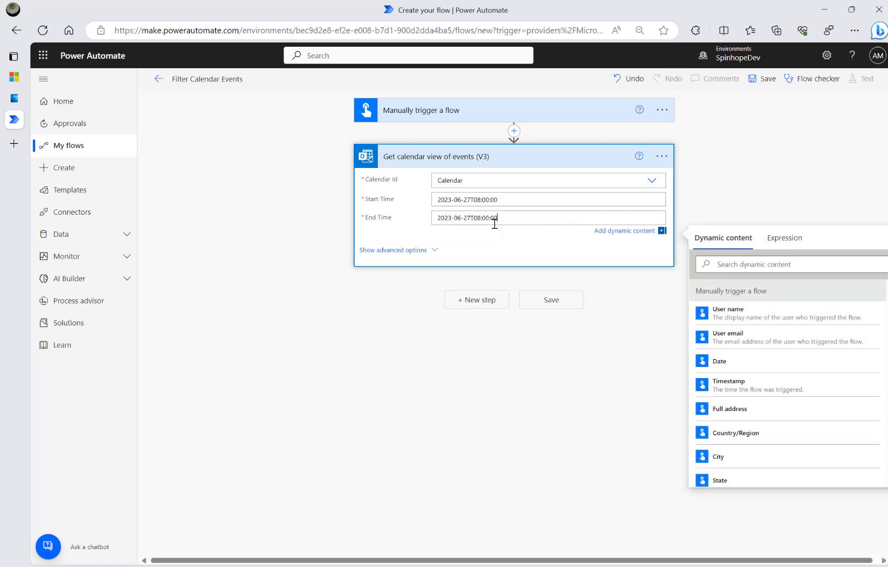
key(BackSpace)
key(BackSpace)
text(23)
Set the calendar step's Filter Query to categories/any(c: c eq 'Blue category') from Notepad.
click(420, 257)
click(420, 253)
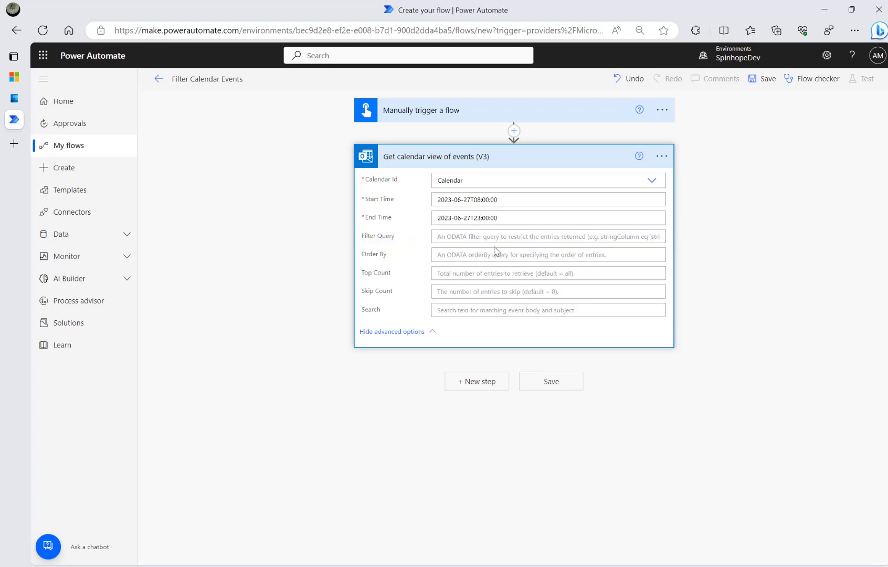
click(455, 237)
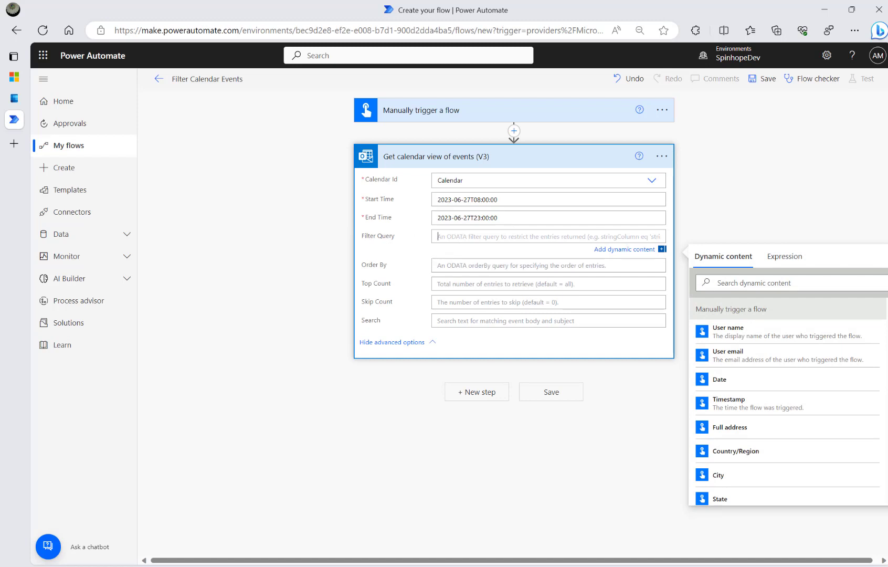
click(562, 564)
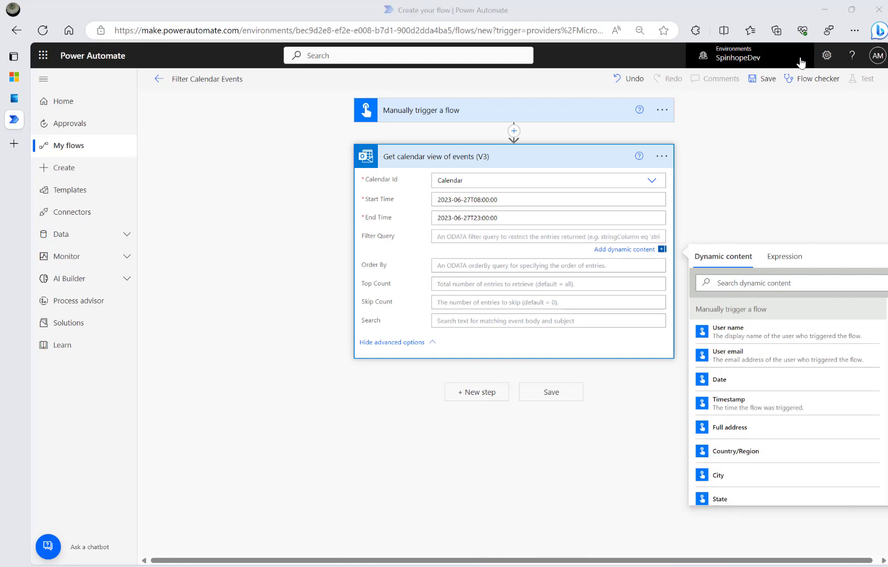
click(458, 232)
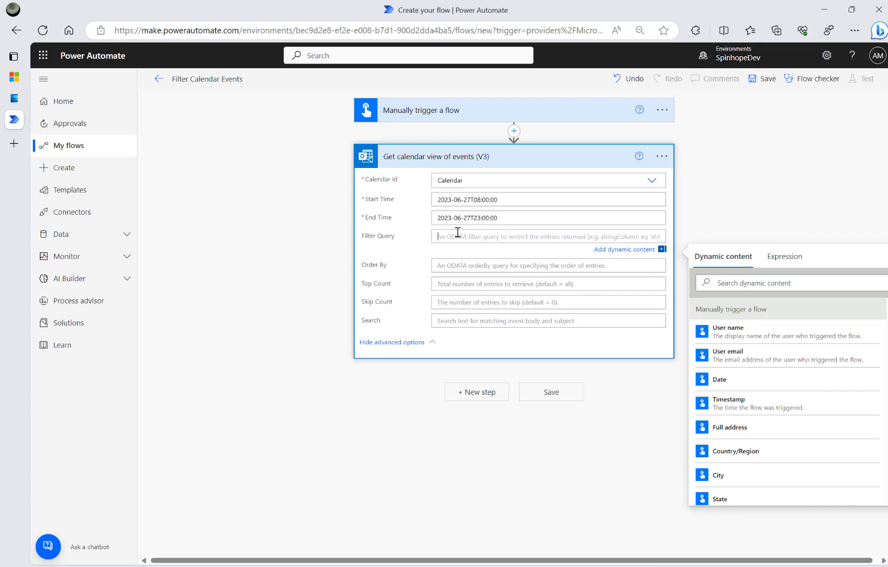
key(ctrl+v)
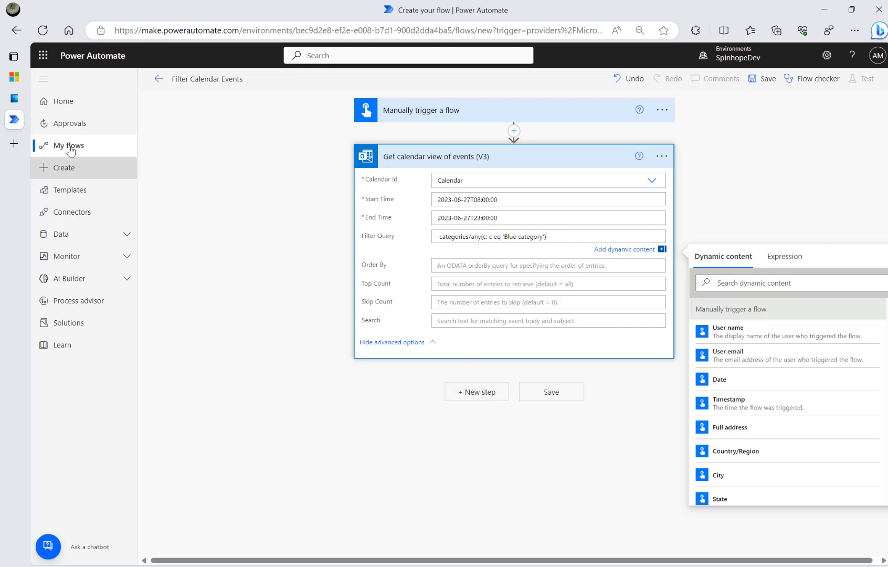
Check the events in the Outlook calendar, then save the flow.
click(17, 104)
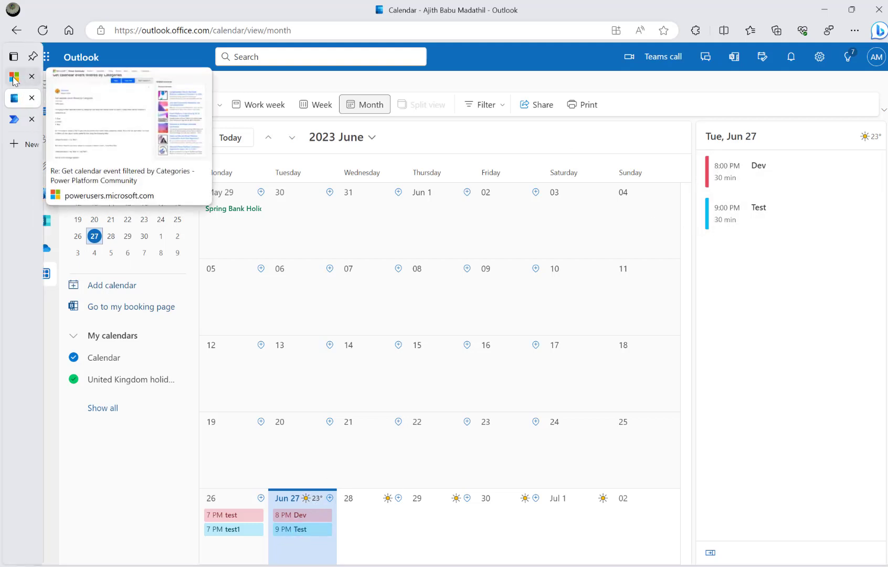
click(16, 119)
click(753, 79)
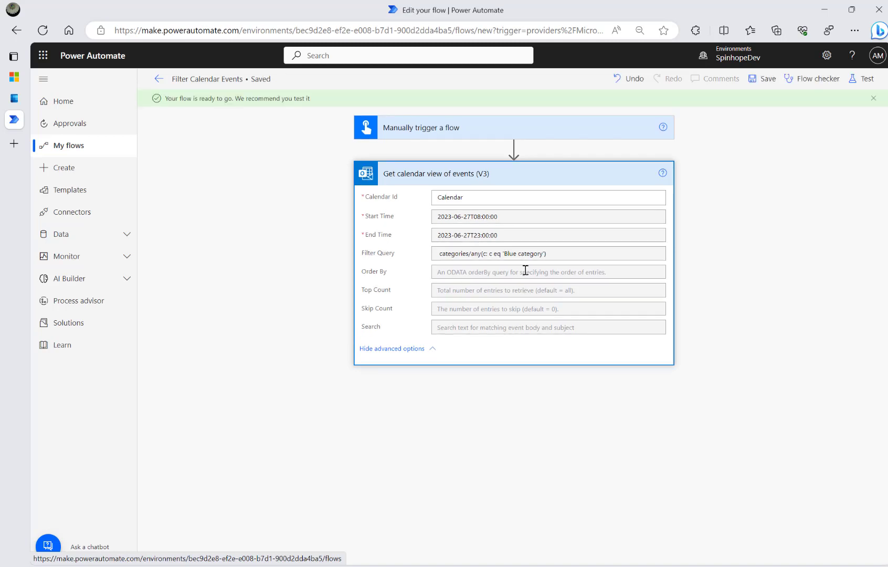
Test-run the flow manually and expand the calendar step's results in the run view.
click(863, 79)
click(776, 108)
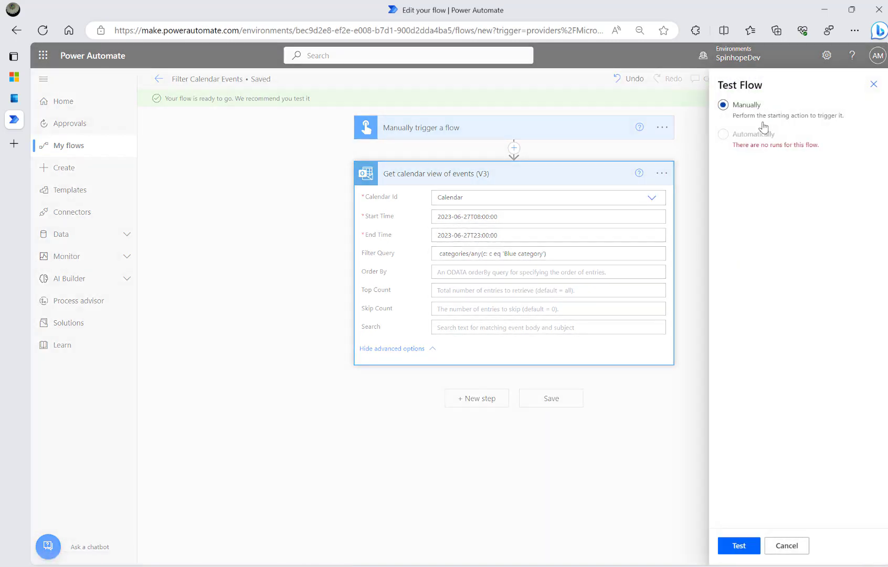
click(724, 547)
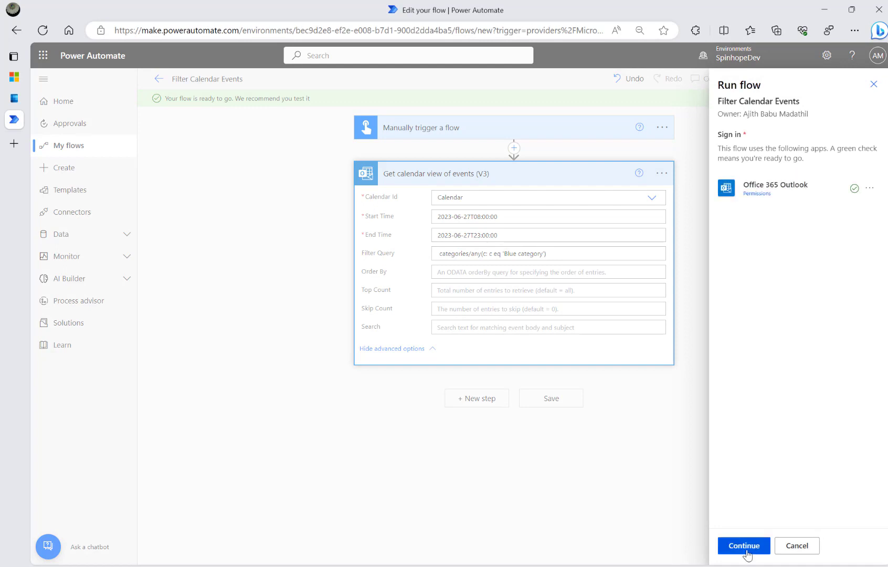
click(746, 546)
click(745, 546)
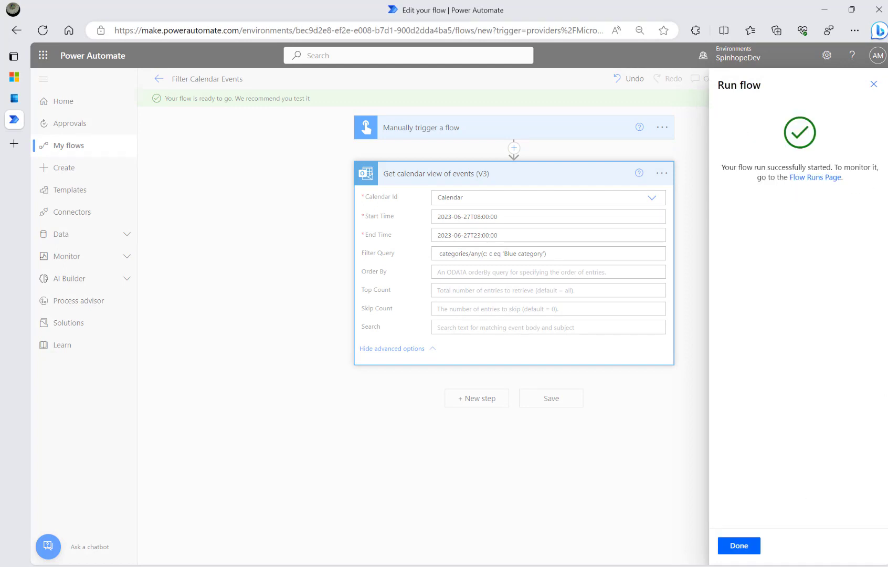
click(739, 546)
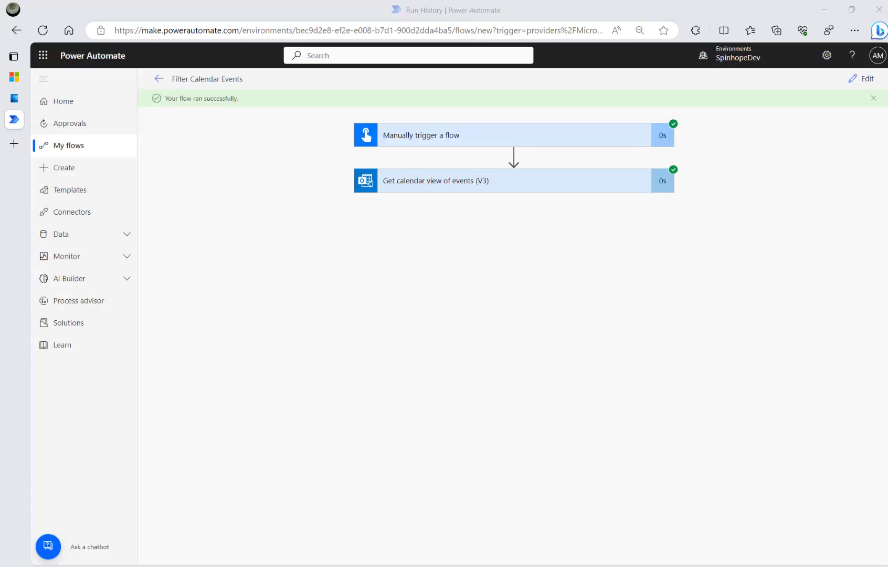
click(456, 188)
click(619, 391)
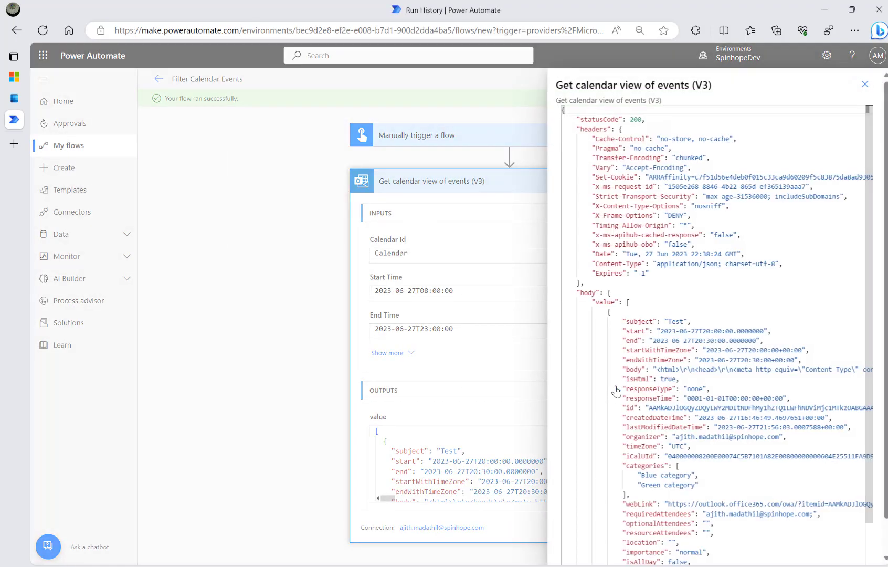
scroll(711, 329, down, 2)
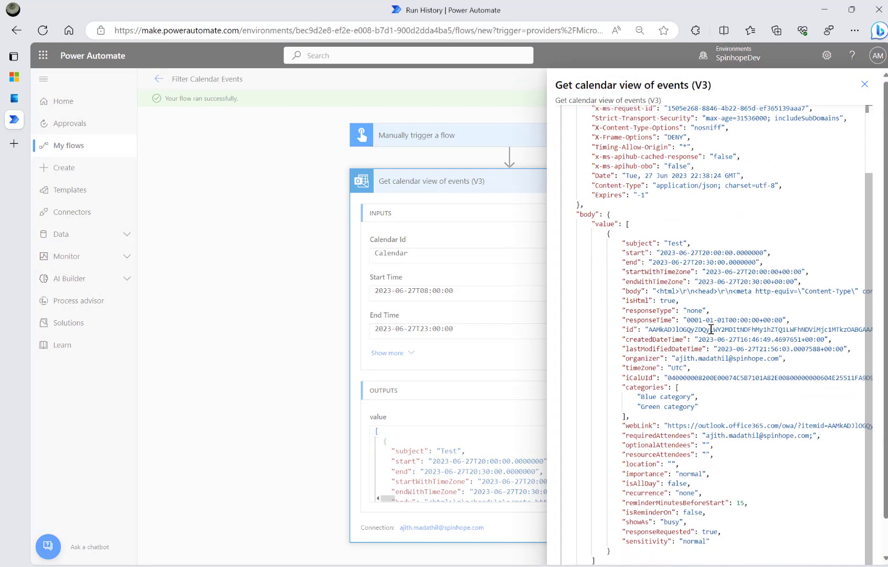
drag(624, 391, 701, 415)
click(641, 400)
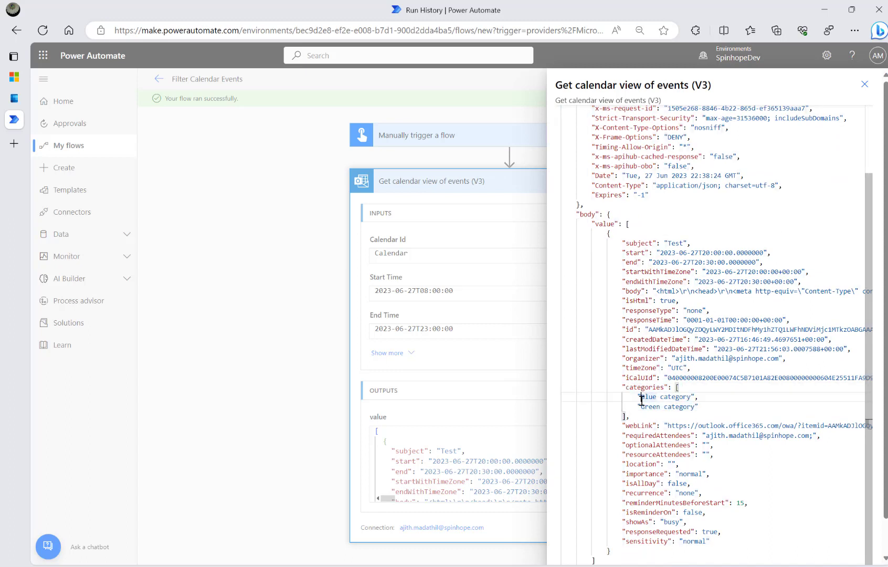
drag(641, 406, 696, 406)
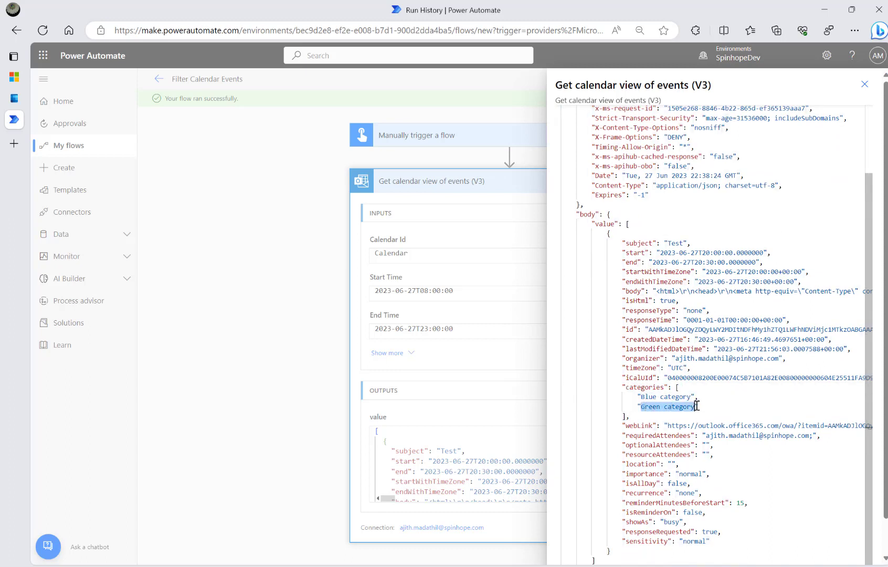
click(864, 84)
Extend the Filter Query to require both 'Blue category' and 'Red category'.
click(860, 79)
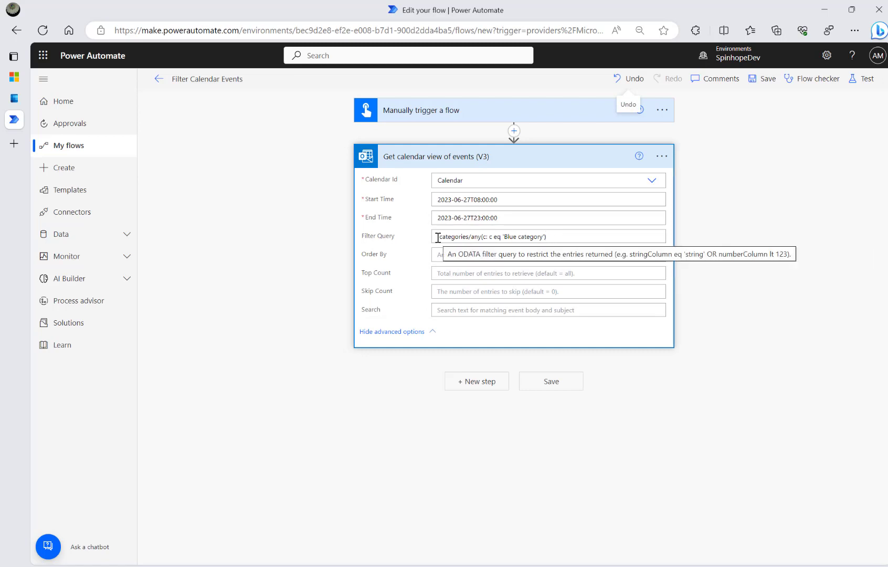
drag(437, 237, 544, 239)
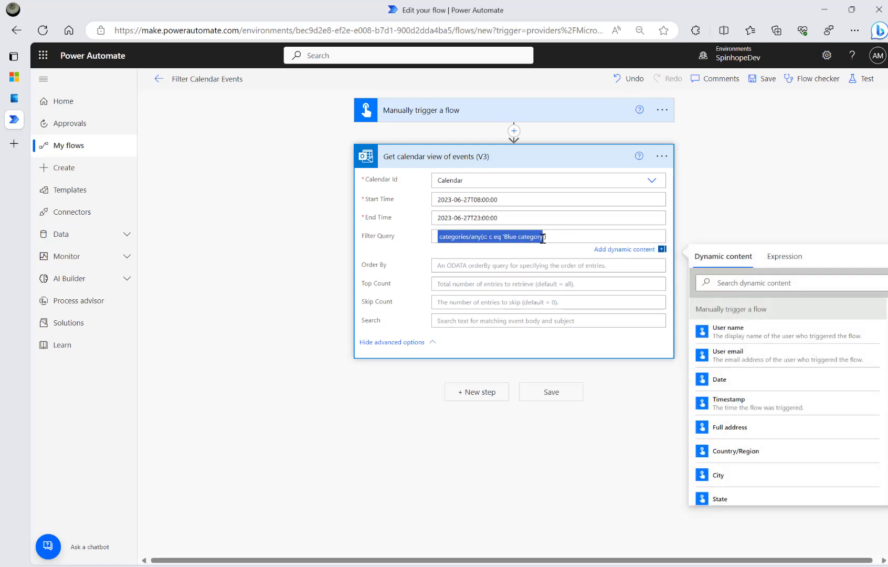
click(572, 236)
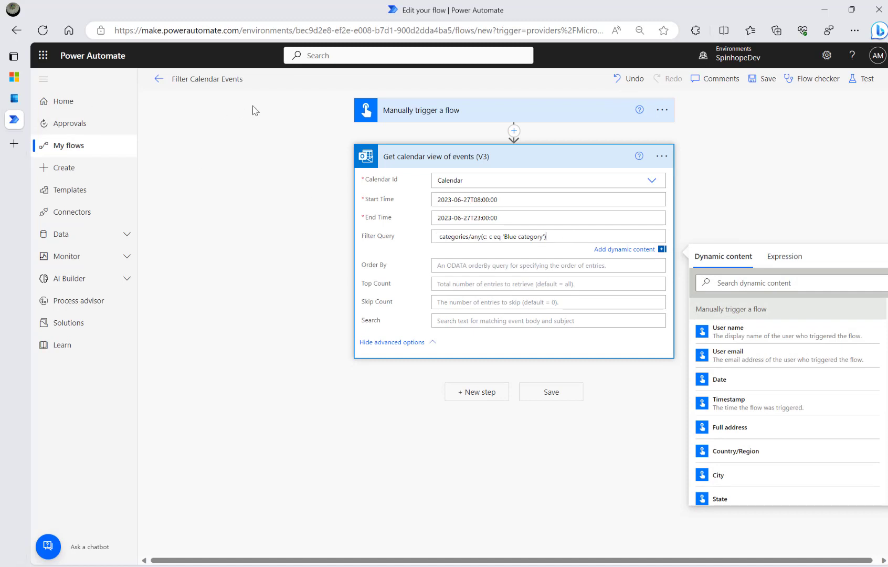
key(ctrl+a)
key(ctrl+c)
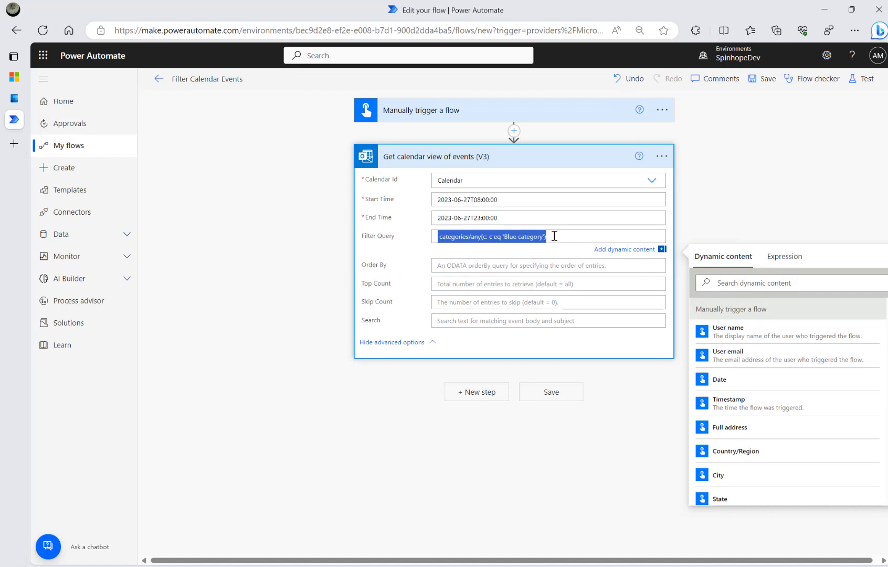
click(554, 236)
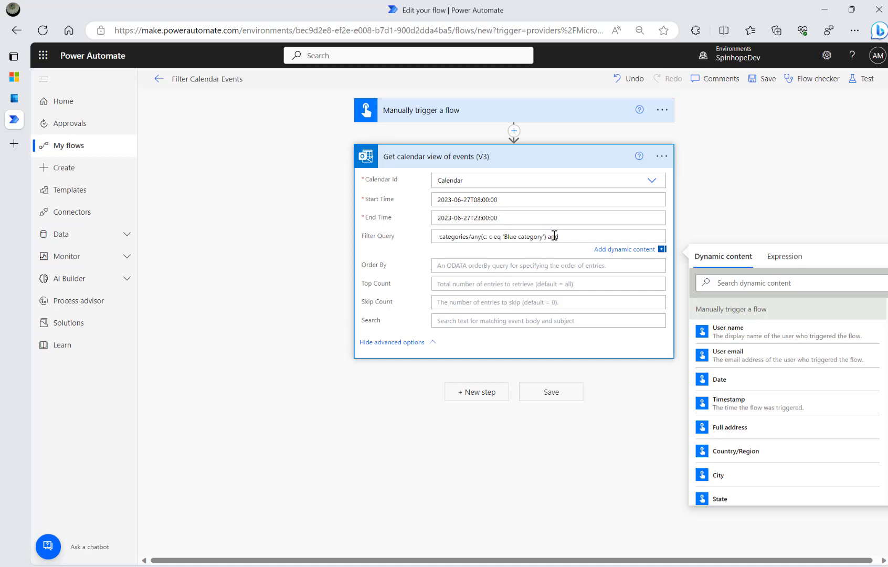
key(ctrl+v)
double_click(633, 237)
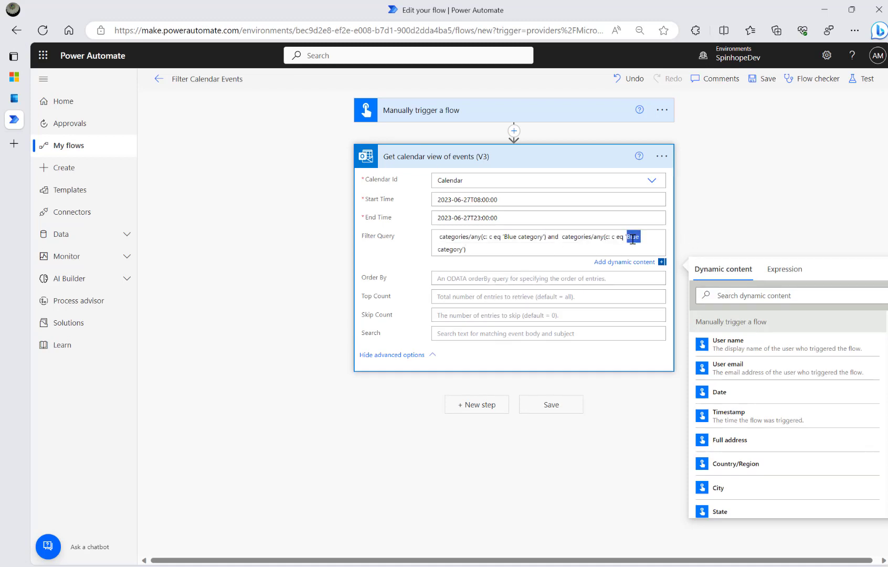
text(Red)
click(861, 86)
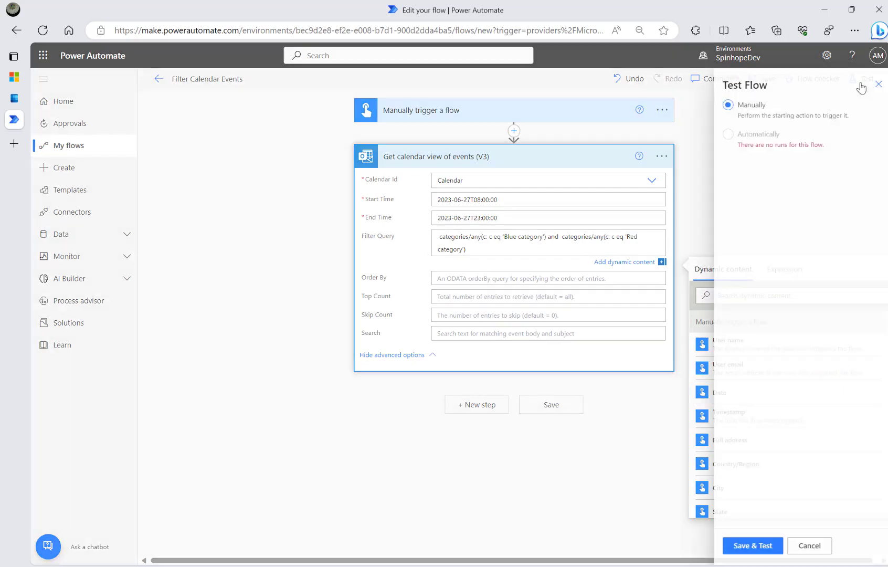
Save and test the two-category flow, run it, and open the run history.
click(736, 547)
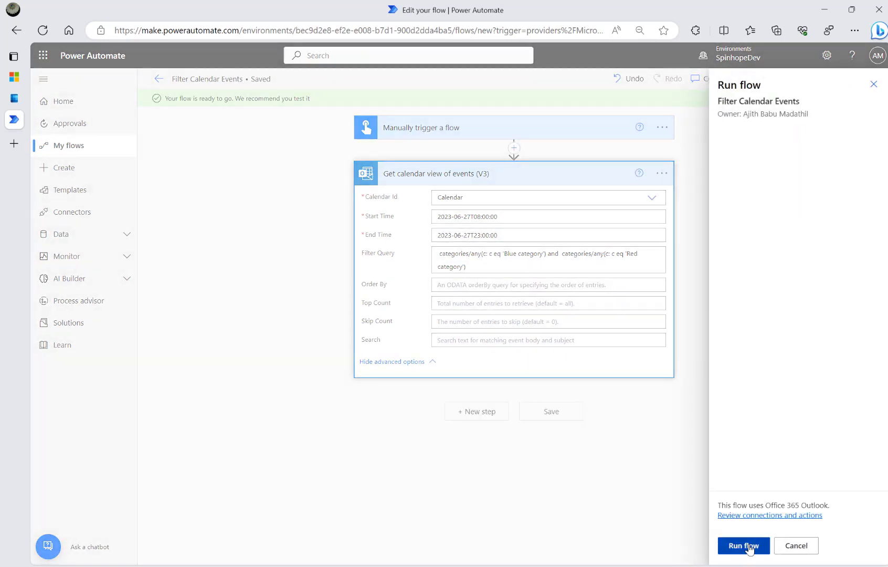
click(749, 546)
click(749, 547)
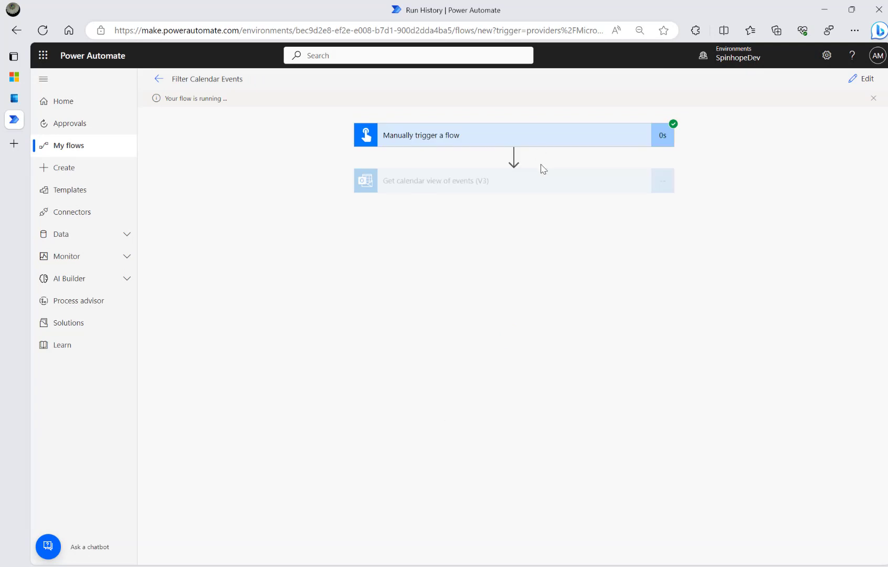
Inspect the calendar step's BadGateway retry details, then return to the flow editor.
click(508, 195)
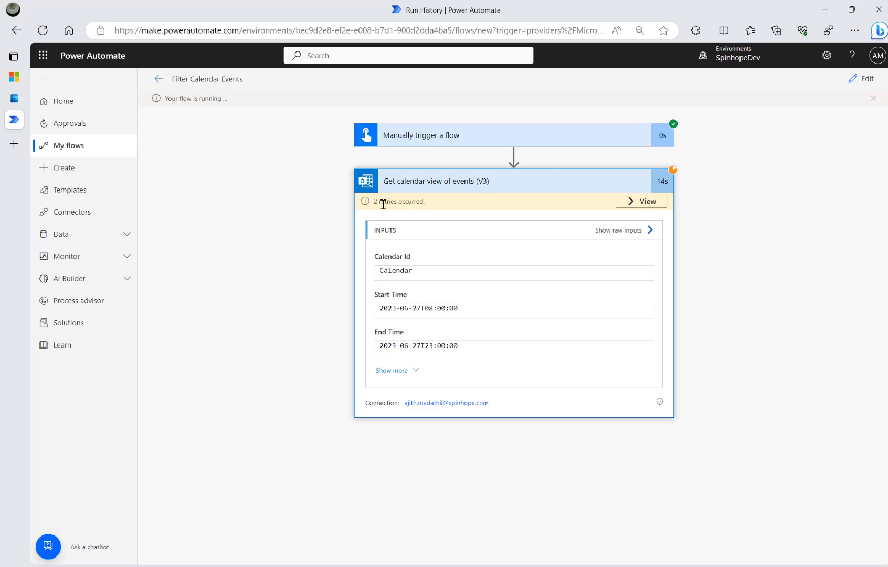
click(636, 203)
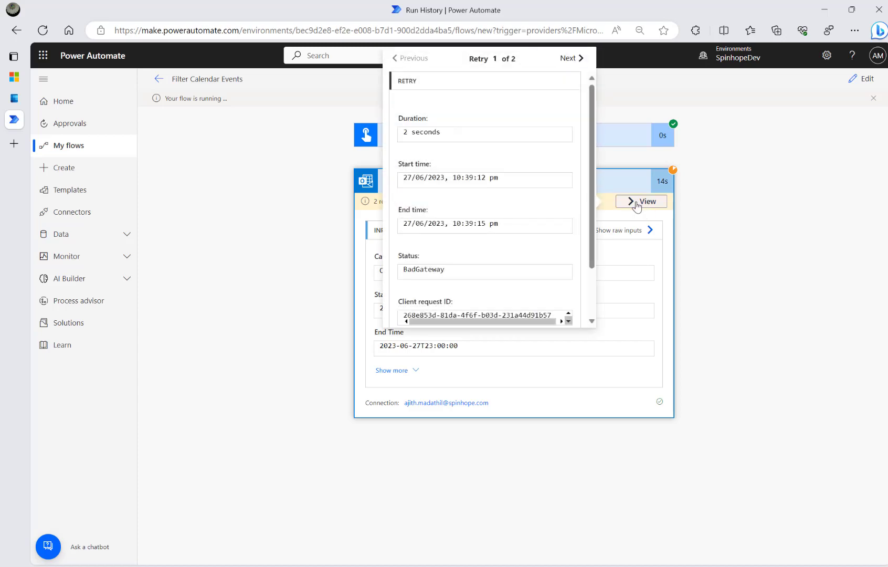
scroll(537, 202, down, 1)
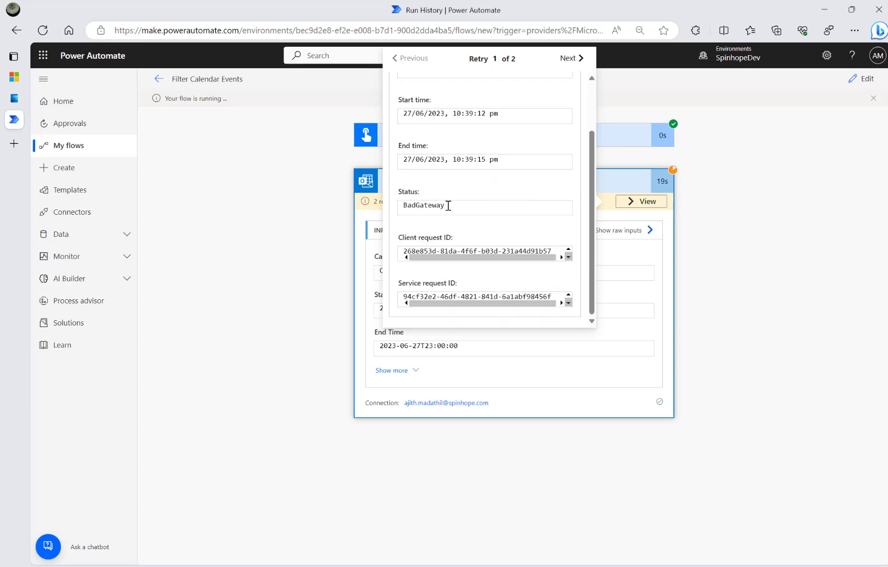
drag(449, 206, 338, 210)
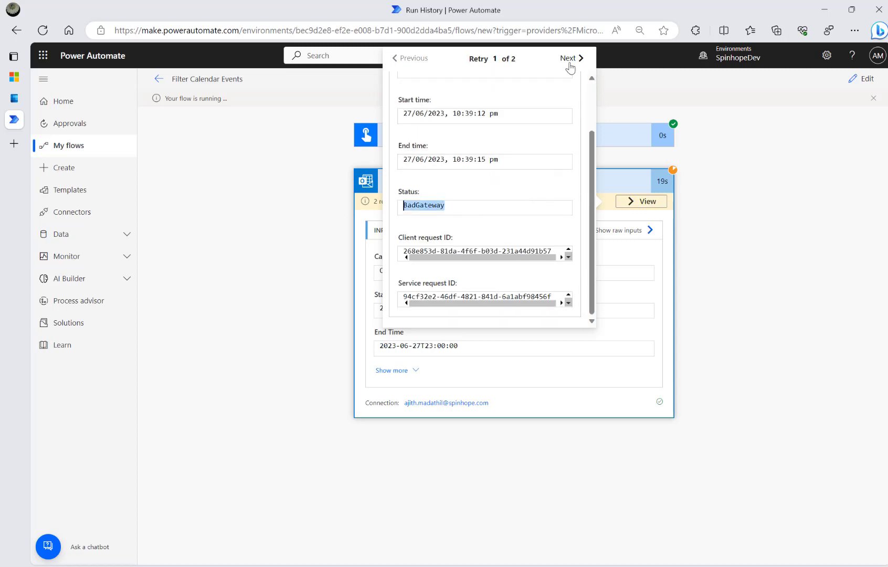
click(864, 80)
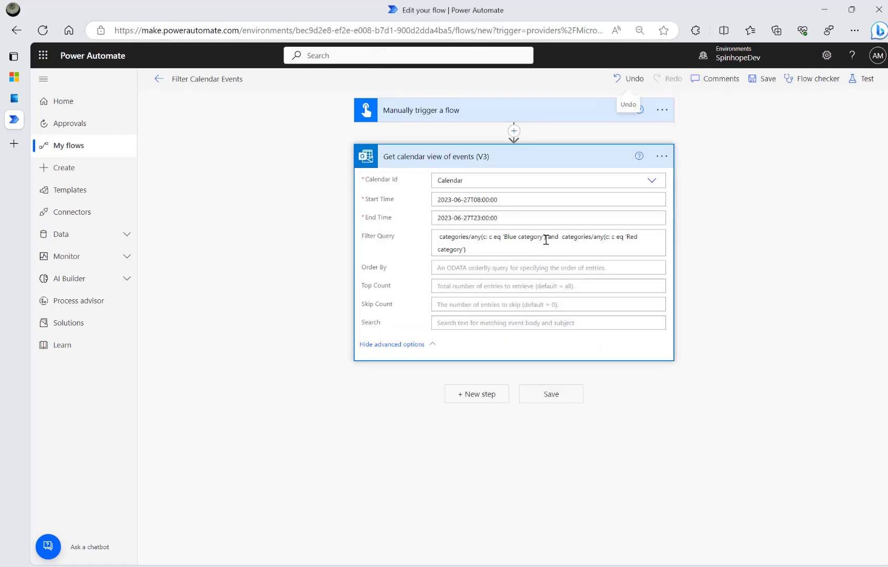
Remove both category conditions from the Filter Query and add a new step after the calendar step.
drag(546, 239, 582, 261)
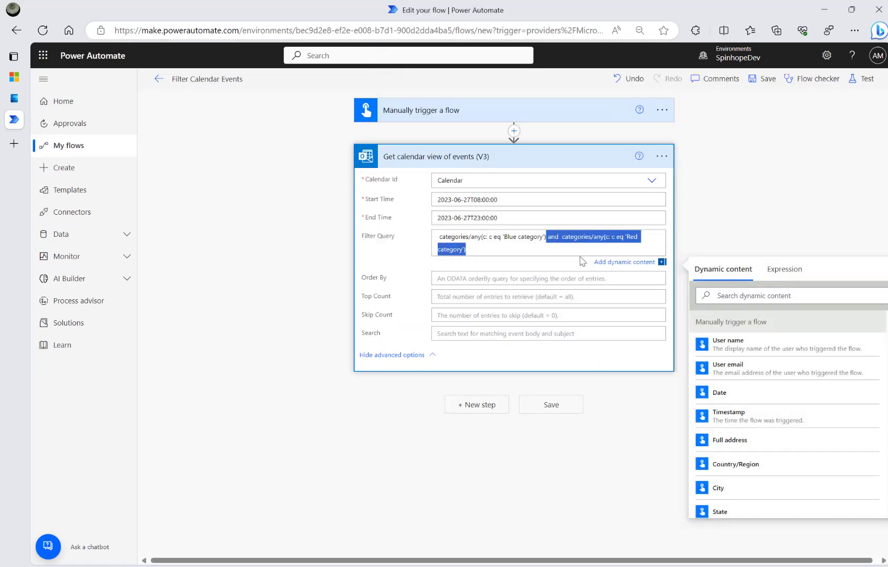
key(BackSpace)
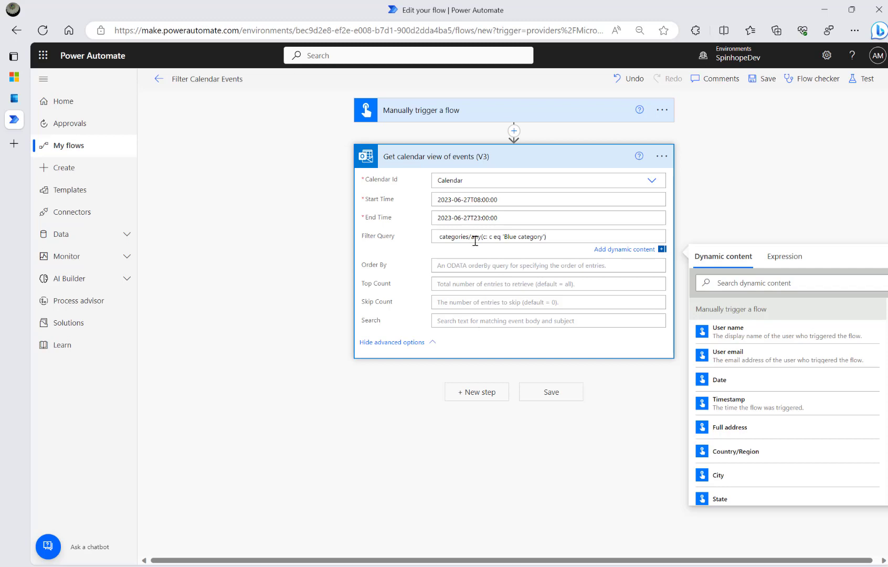
drag(563, 237, 356, 237)
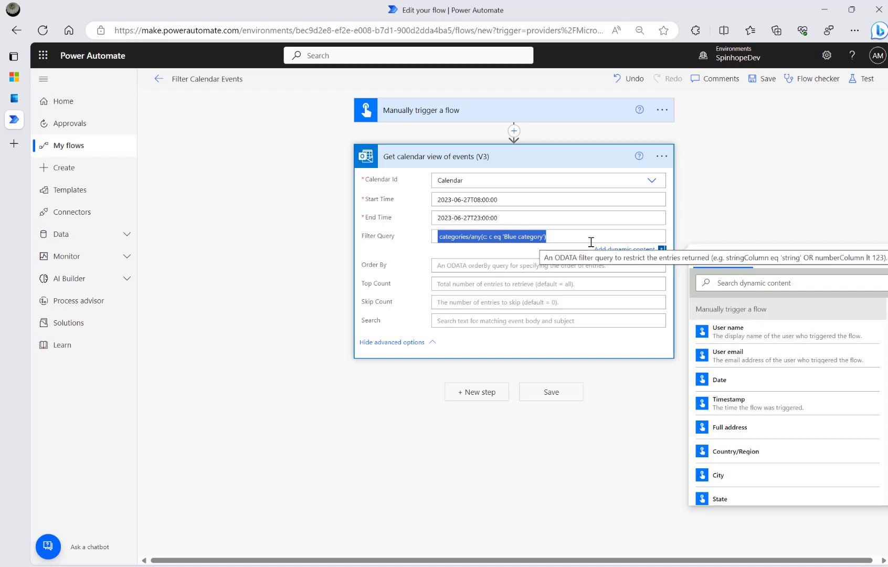
key(BackSpace)
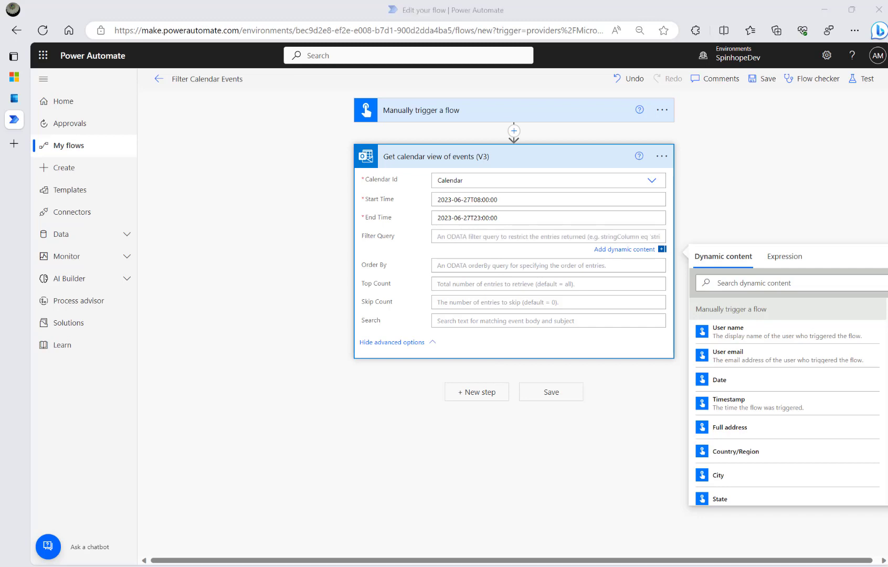
click(462, 392)
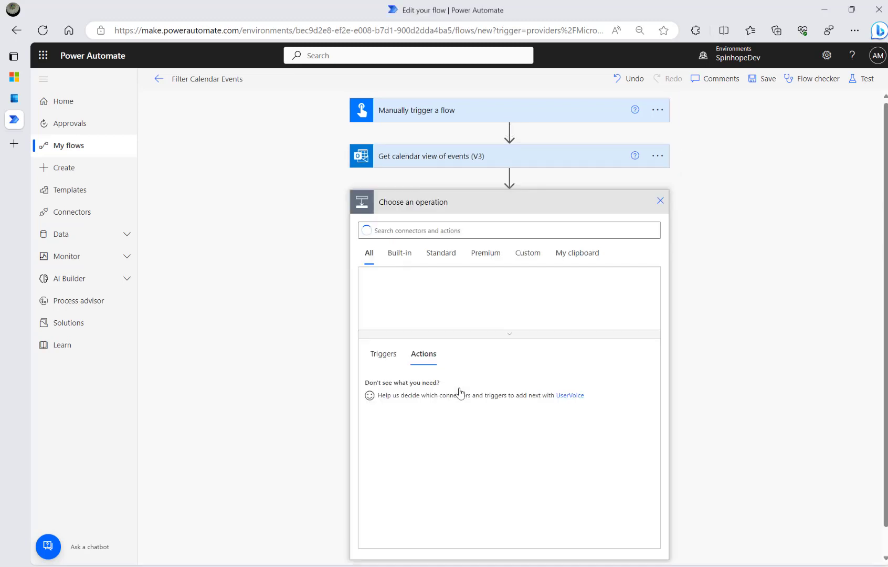
Add a Filter array step taking the calendar events' 'value' list as its From input.
text(filter)
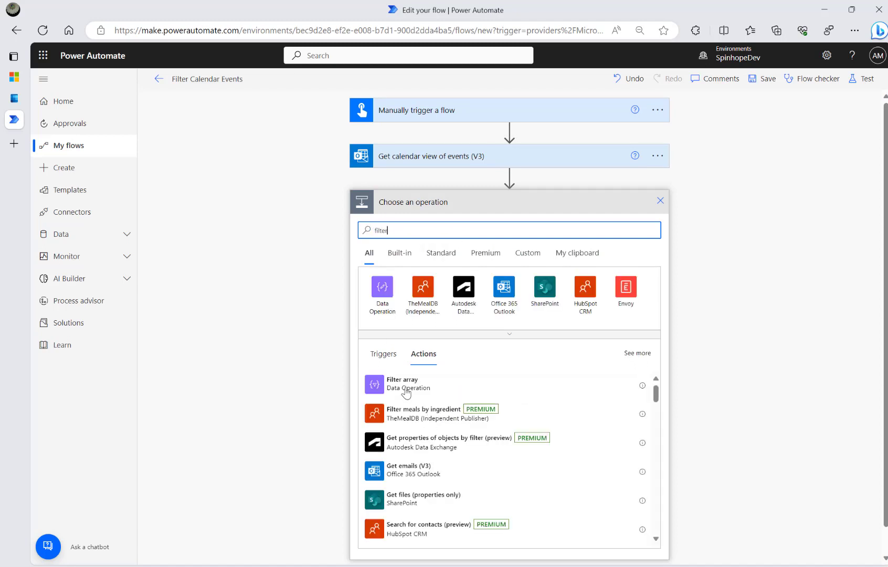
click(406, 389)
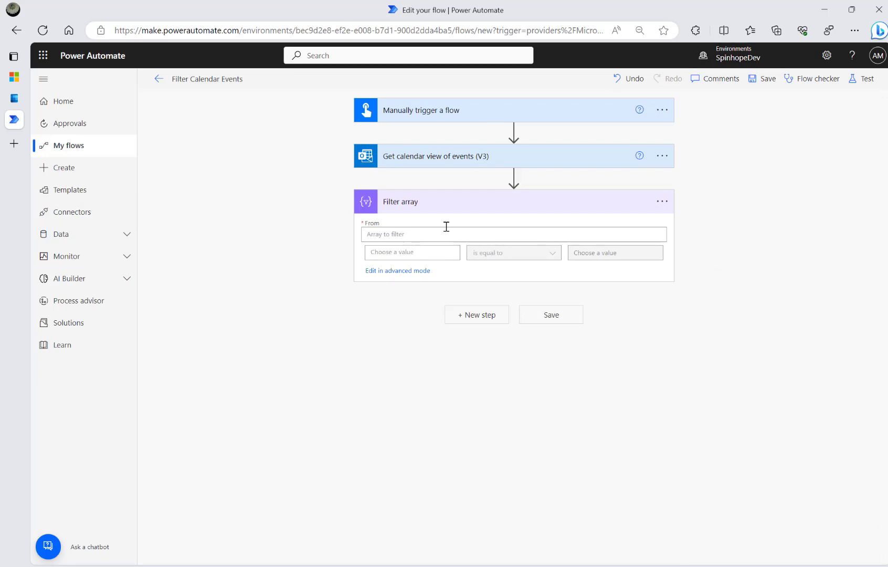
click(430, 231)
click(420, 157)
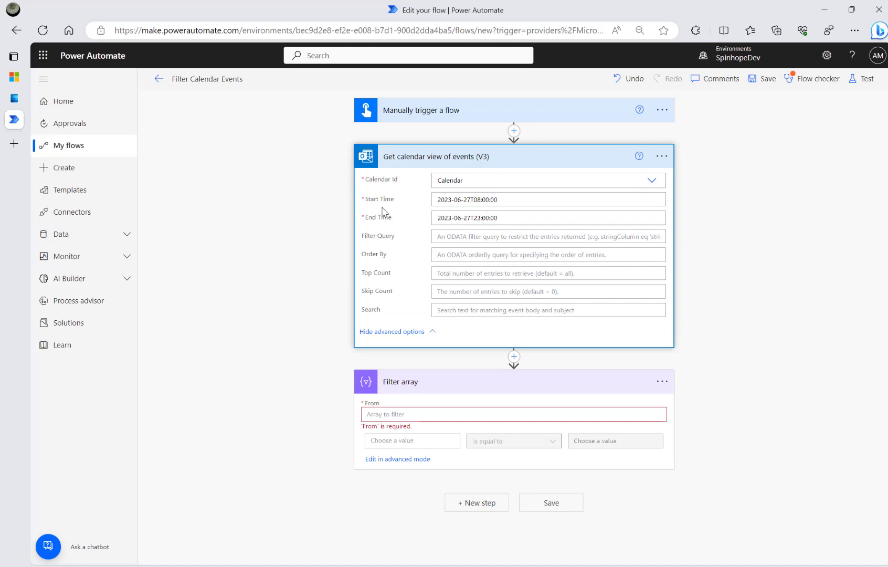
click(412, 414)
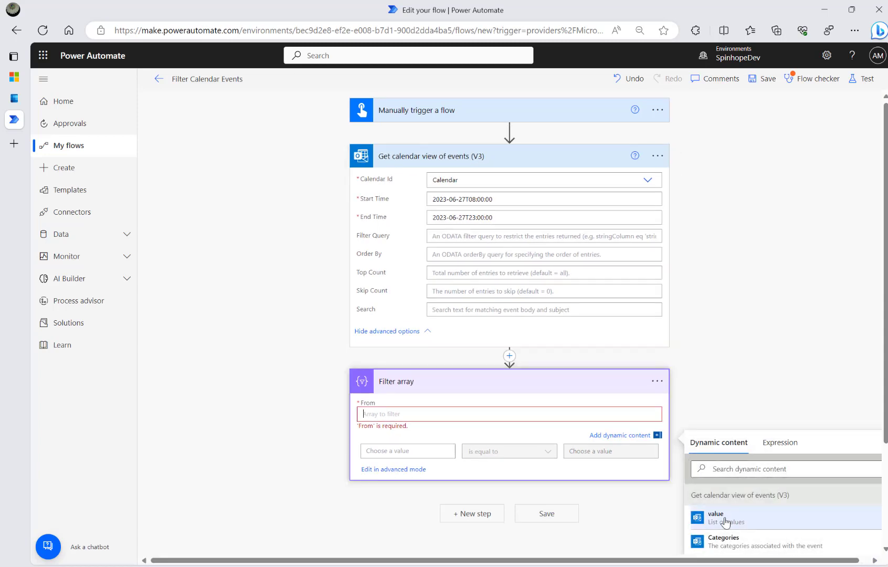
click(726, 521)
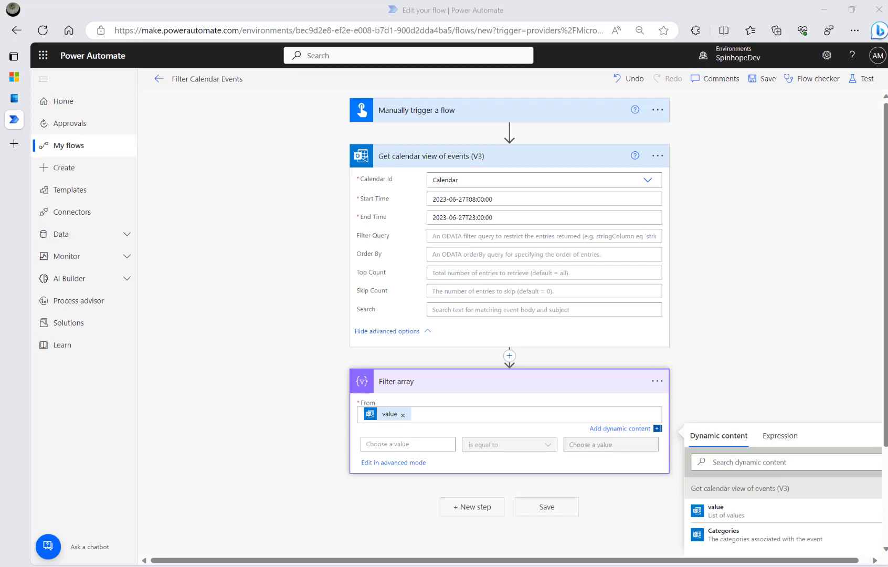
click(412, 441)
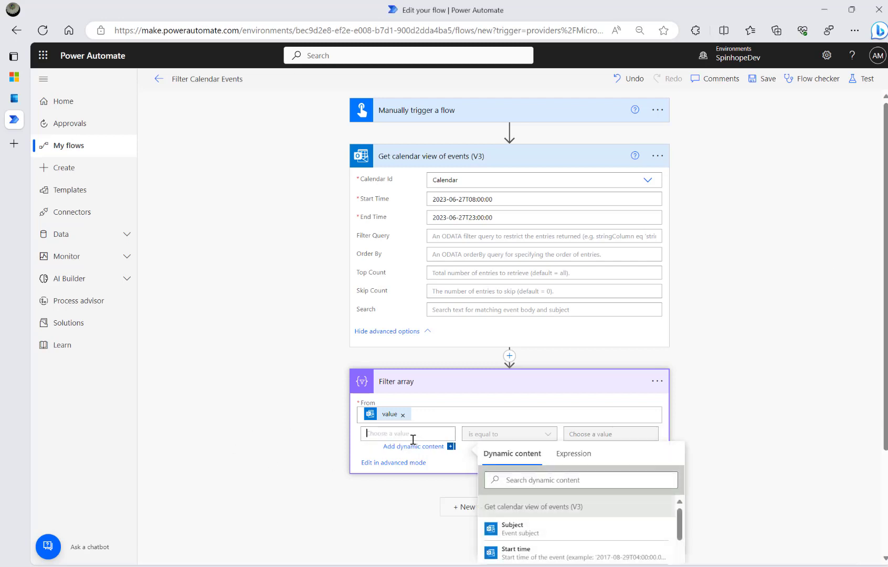
Set the Filter array condition to item()?['categories']?[0] is equal to Red Category.
click(574, 454)
text(item()?['categories']?[0])
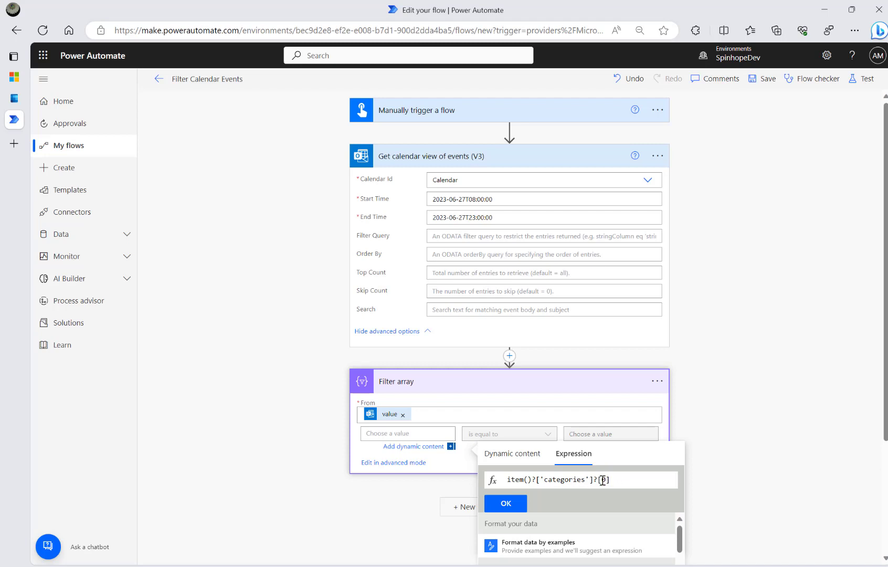
click(521, 505)
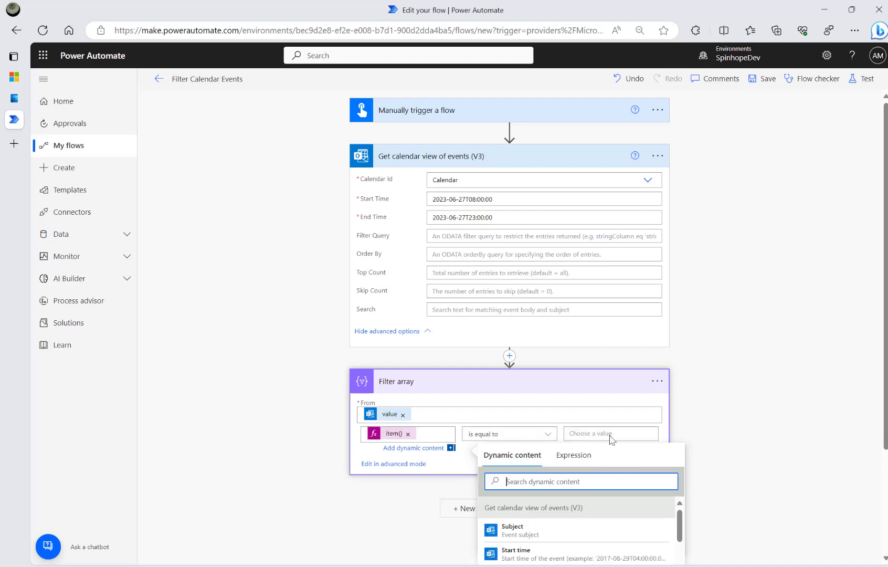
click(604, 432)
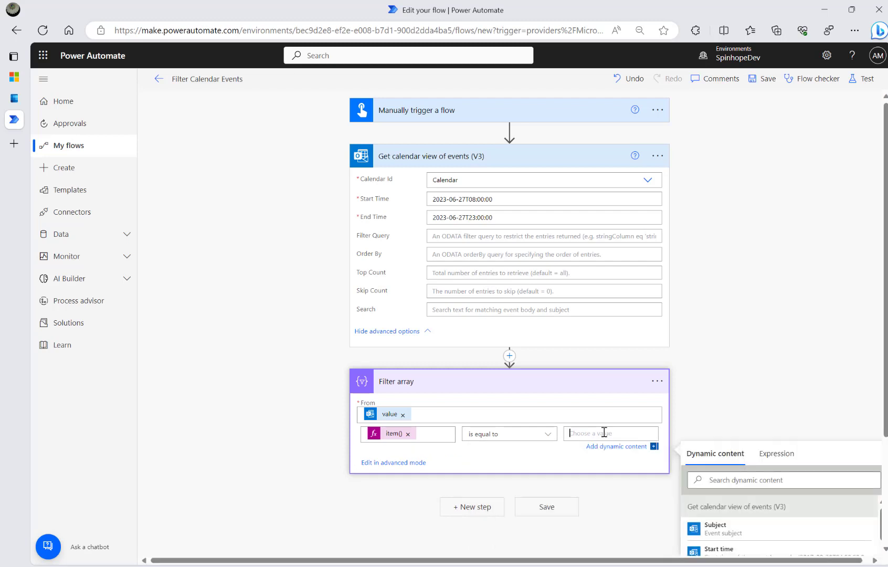
text(REd category)
Save the flow and open the 9 PM Test event in the Outlook calendar.
click(764, 79)
click(14, 98)
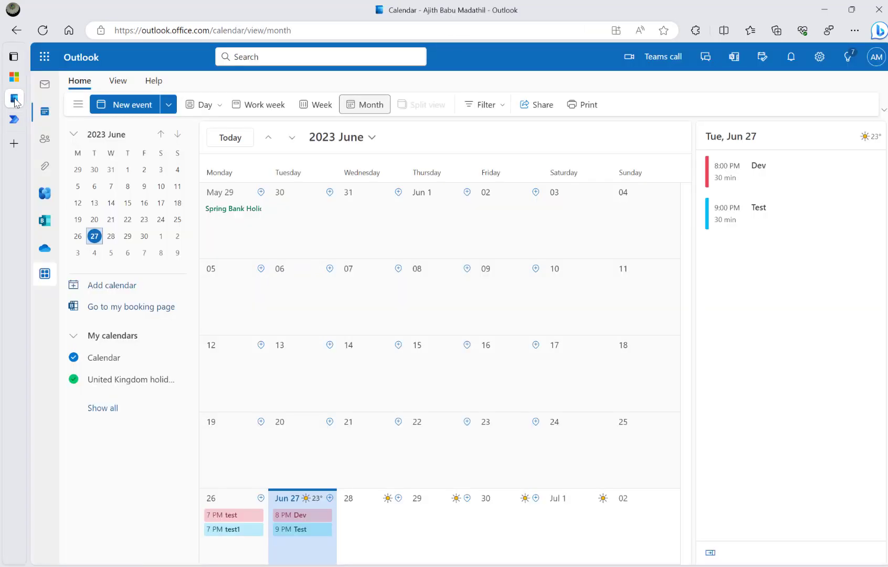
double_click(302, 533)
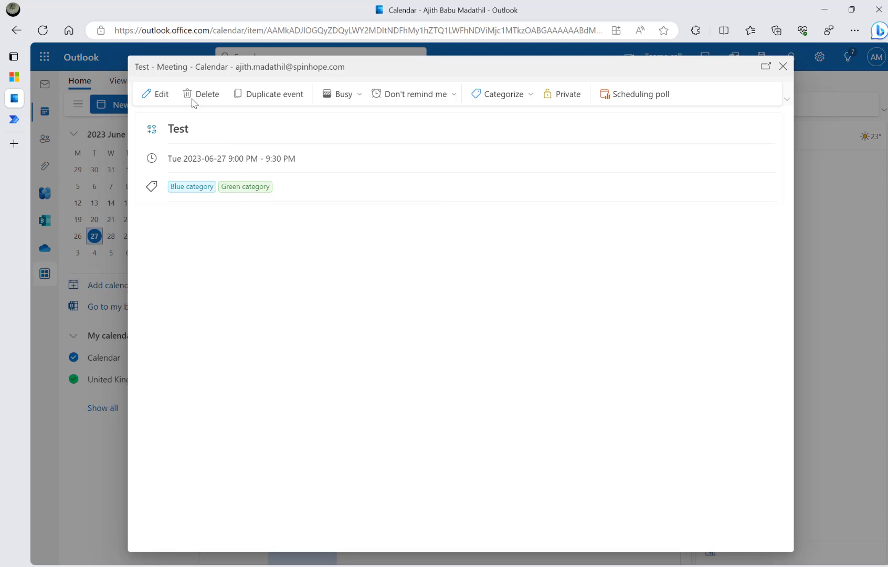
Remove Green category from the Test event, leaving only Blue category, and save it.
click(159, 98)
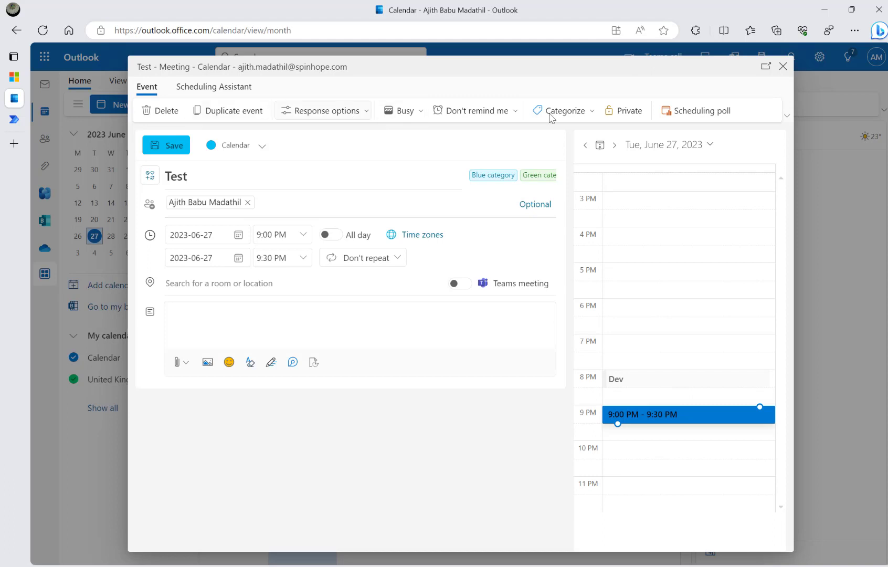
click(590, 114)
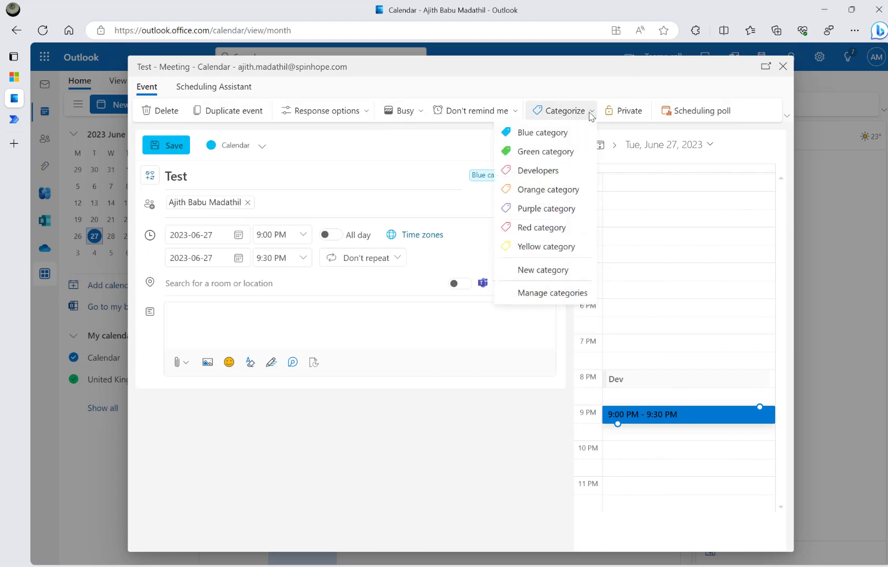
click(546, 152)
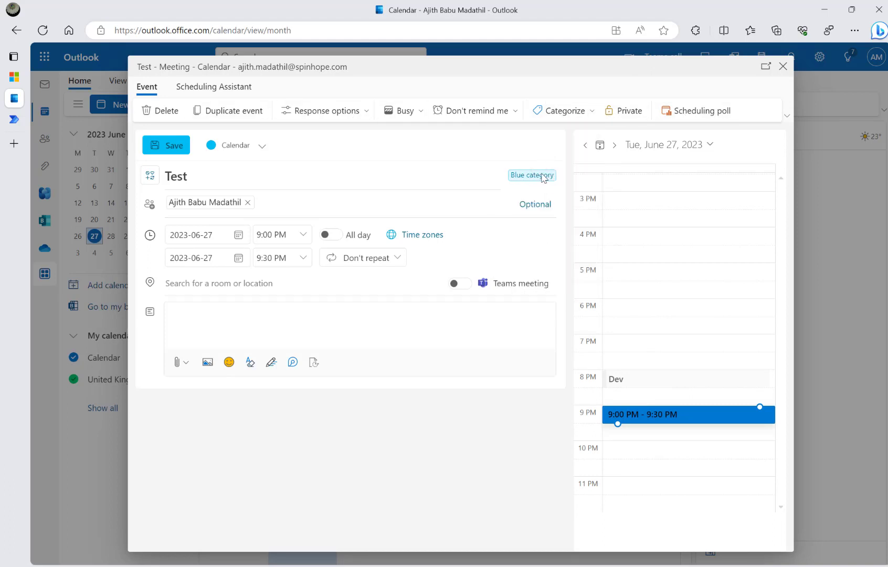
click(170, 150)
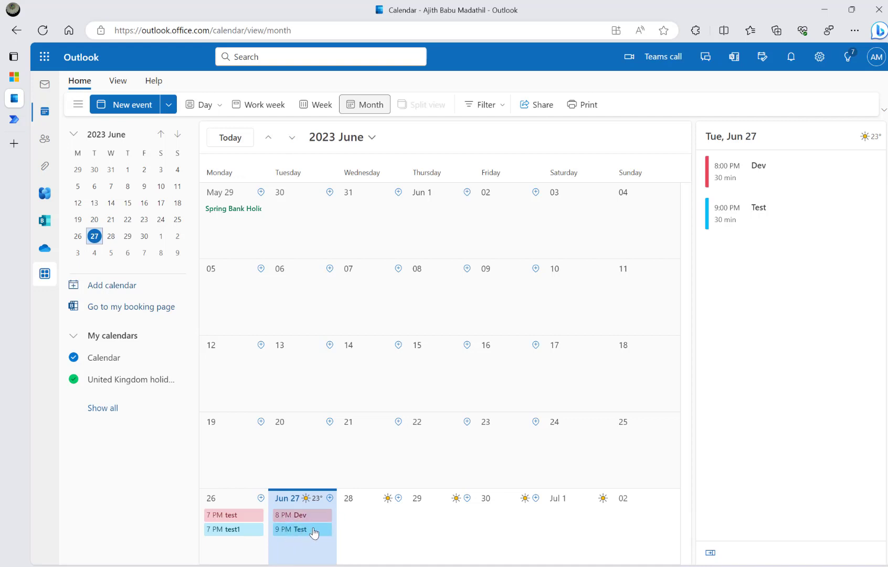
click(14, 119)
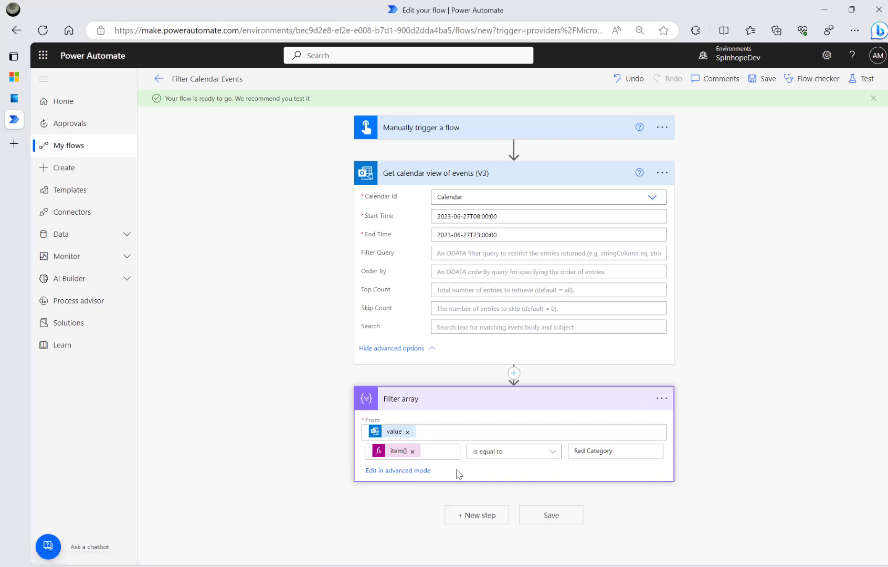
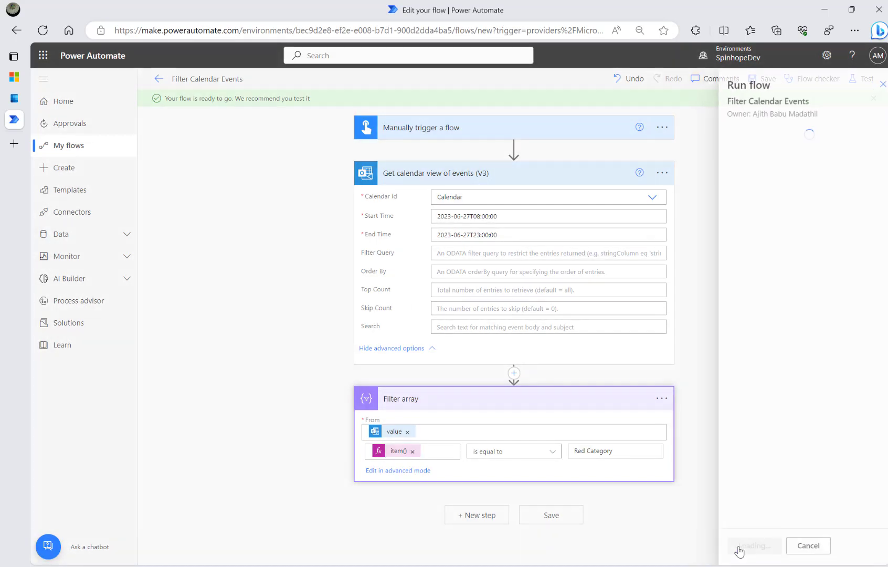
Finish the pending test run and inspect the Filter array step's results.
click(739, 548)
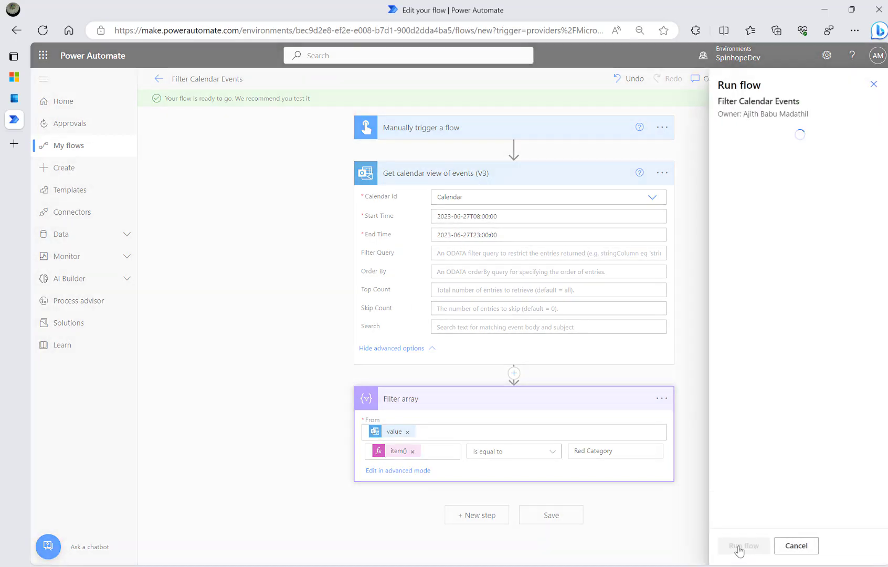
click(739, 549)
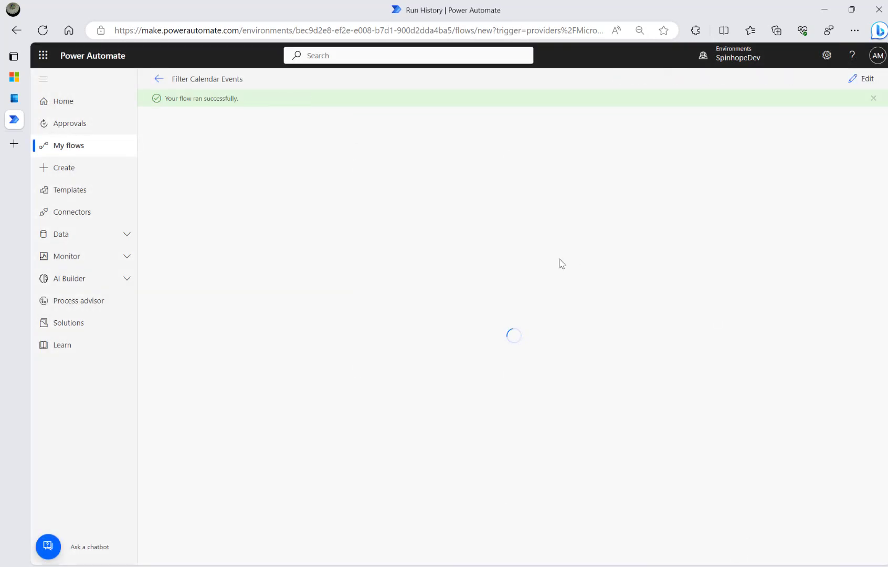
click(475, 227)
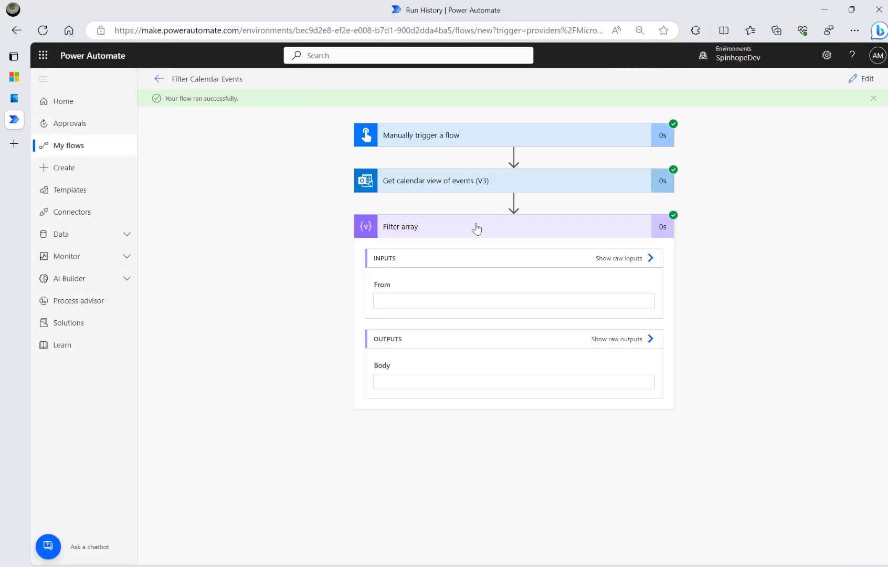
Change the Filter array comparison value from 'Red Category' to 'Red category'.
click(855, 80)
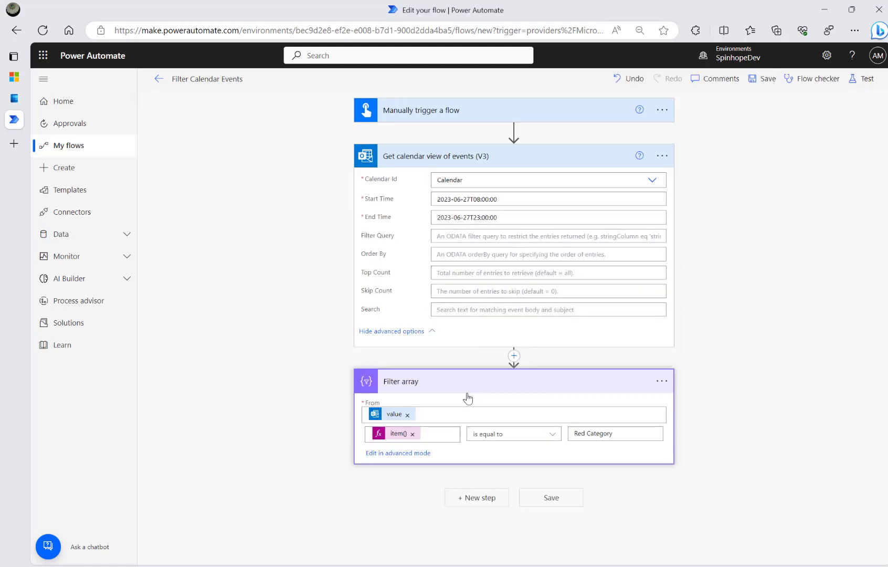
click(592, 433)
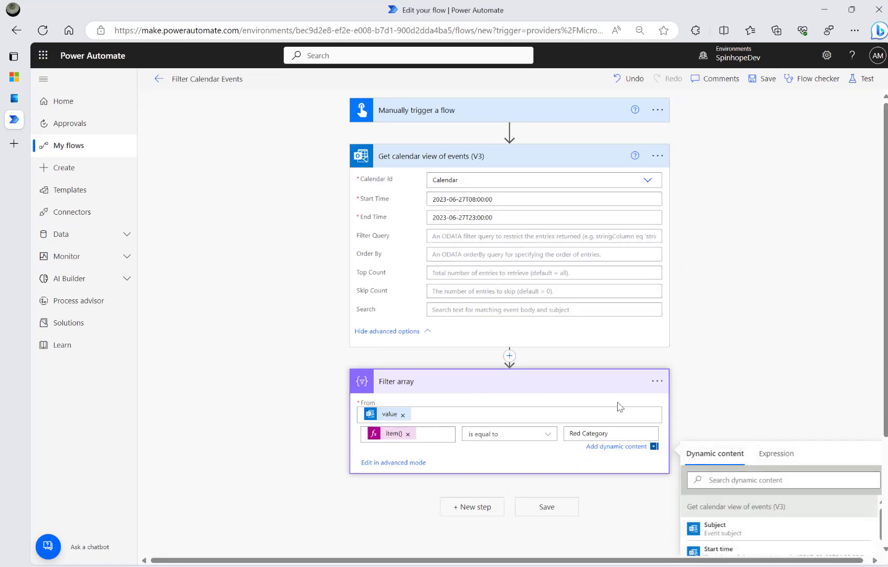
key(BackSpace)
text(c)
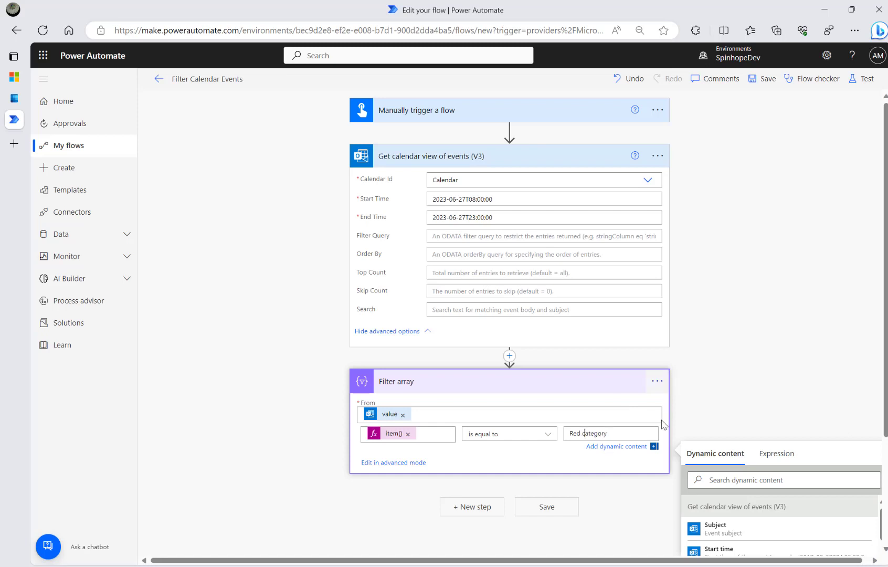
Save the flow and rerun the test.
click(862, 79)
click(744, 549)
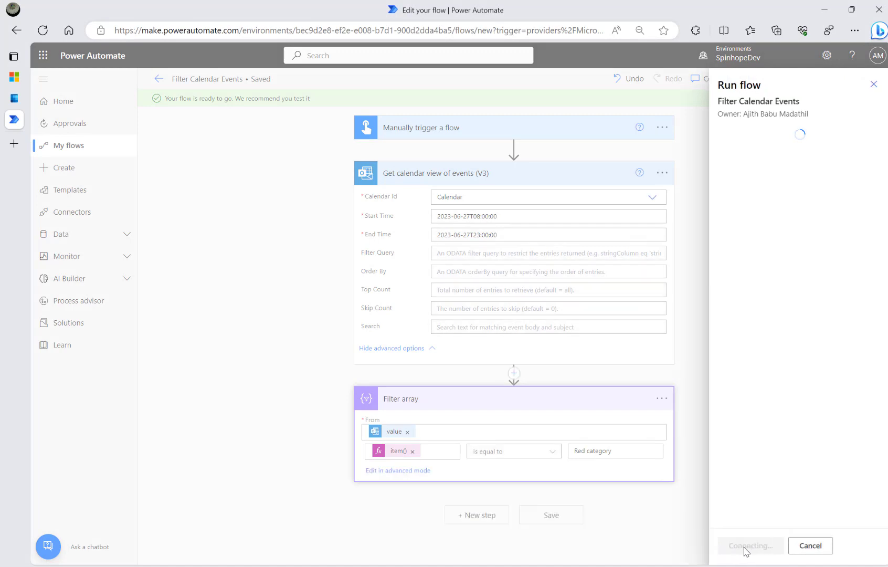
click(745, 548)
click(745, 548)
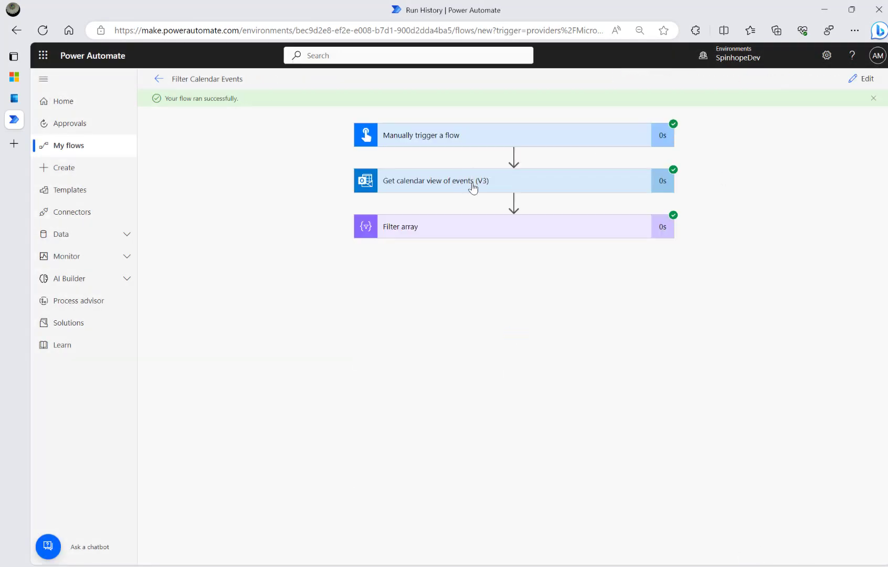
Open the raw outputs of Get calendar view of events and find the Dev event's 'Red category'.
click(473, 186)
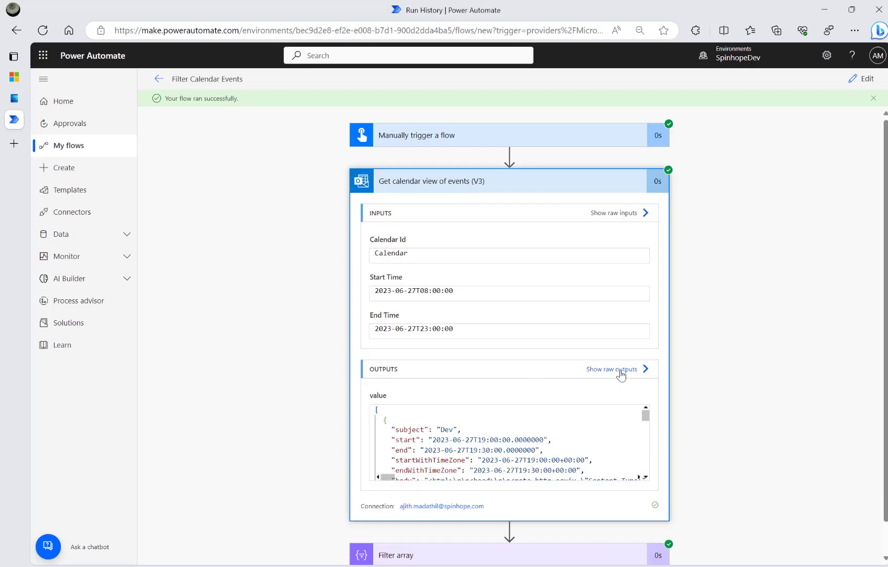
click(619, 370)
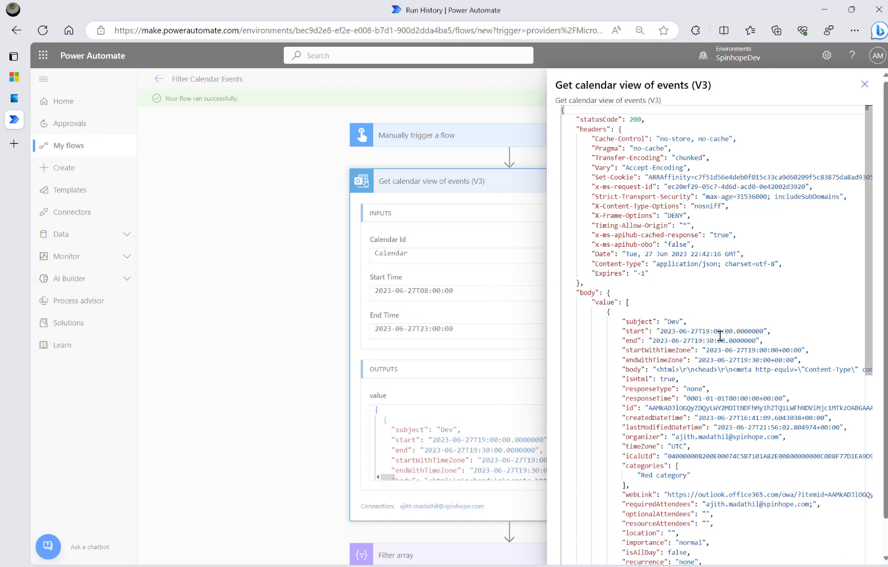
scroll(693, 342, down, 1)
drag(625, 399, 697, 417)
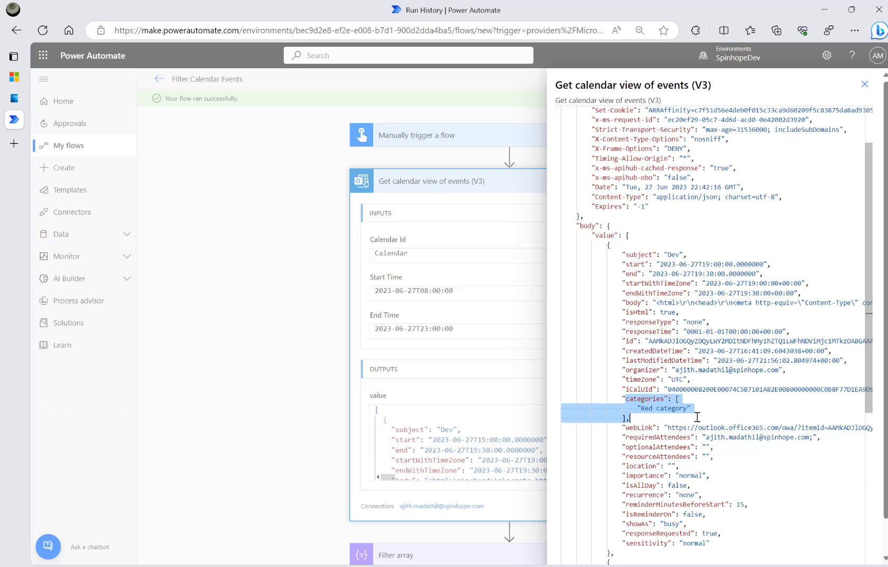
click(698, 408)
double_click(661, 408)
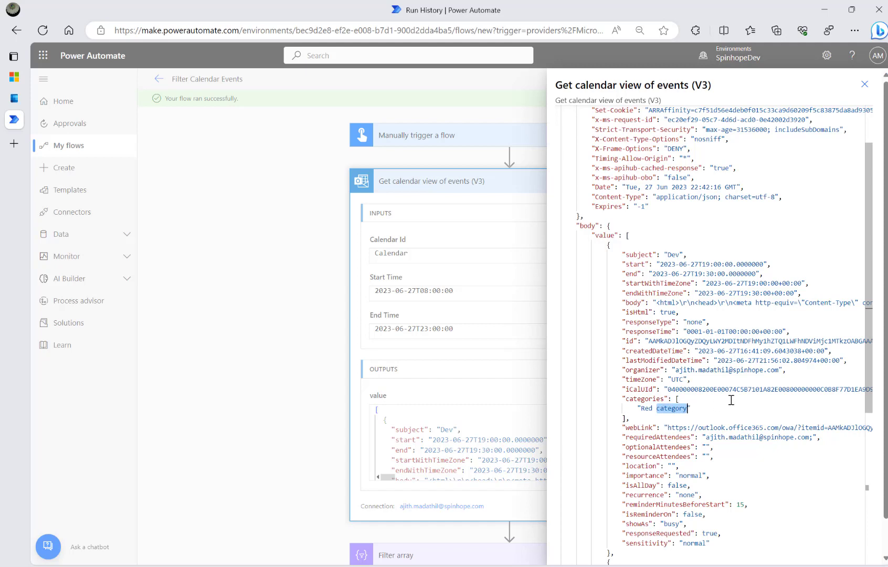
Check the Test event's 'Blue category', then close the outputs and resume editing.
scroll(734, 364, down, 5)
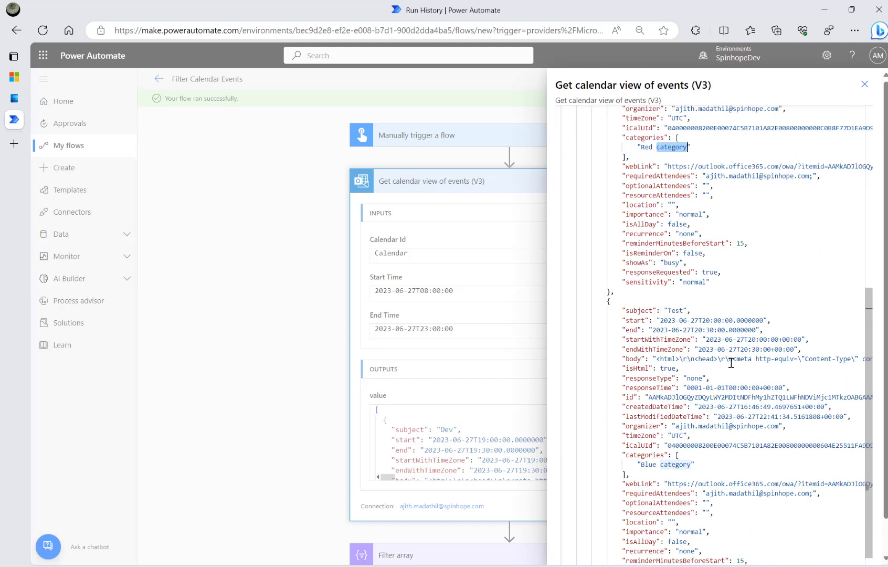
drag(625, 455, 664, 471)
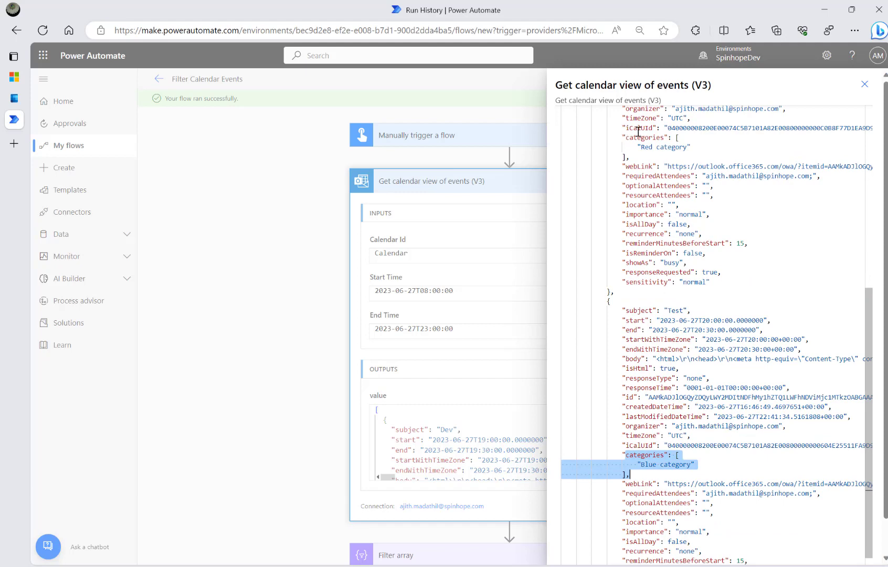
drag(623, 136, 652, 156)
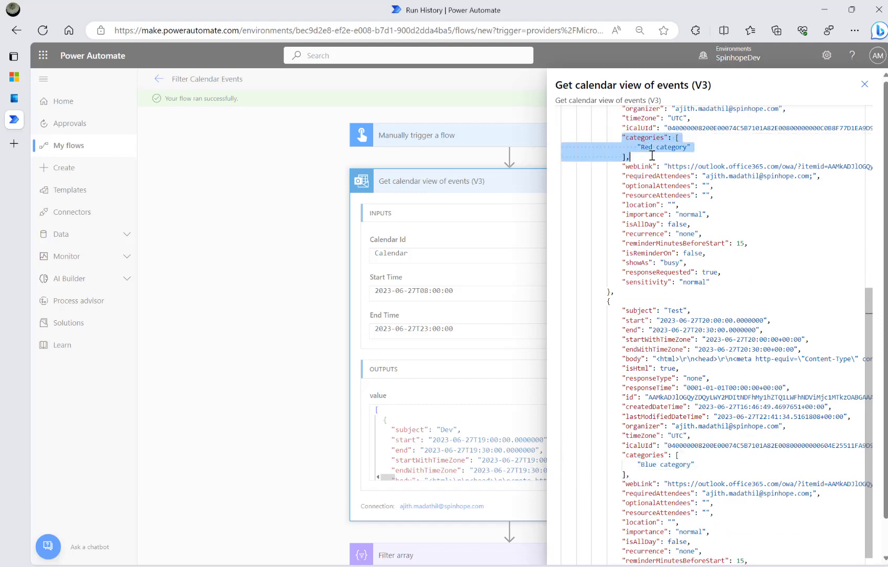
click(865, 84)
click(863, 80)
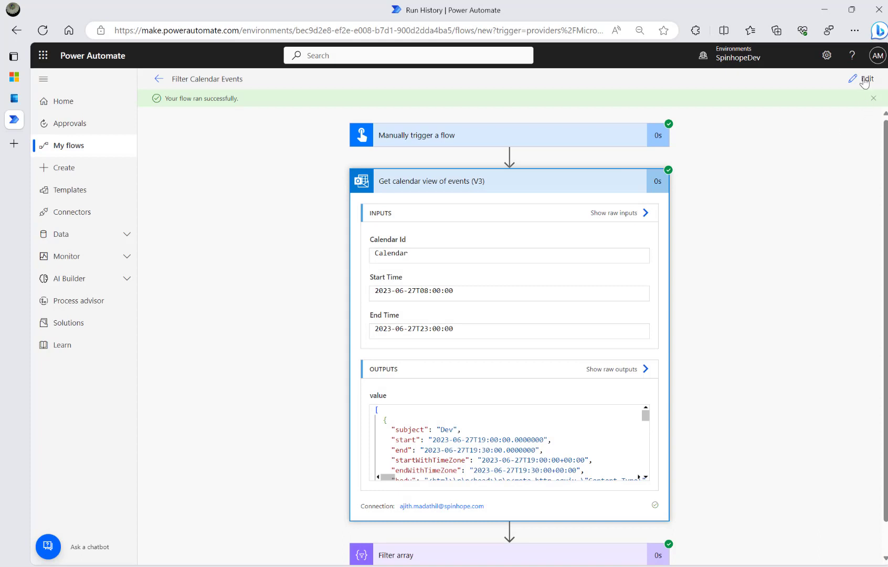
Copy the Filter array step and paste it as a new step, Filter array 2.
click(662, 381)
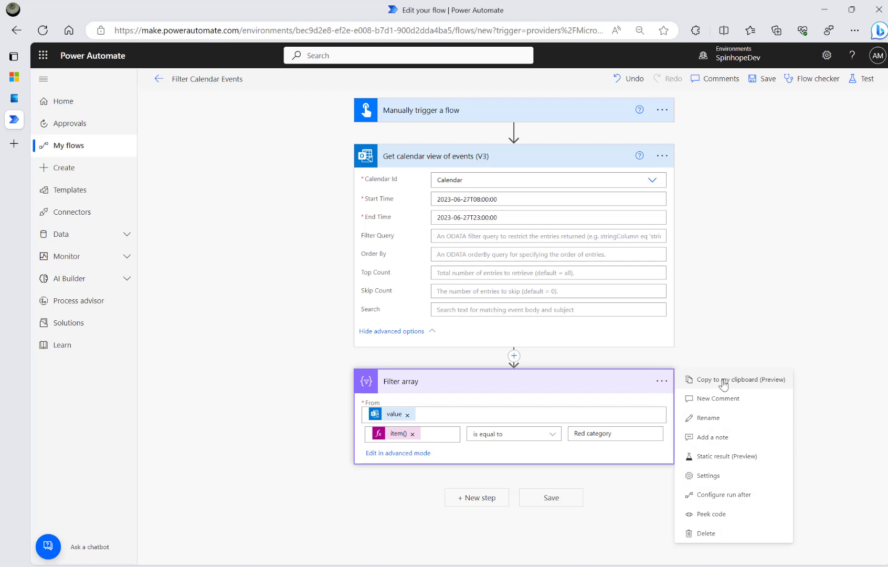
click(724, 384)
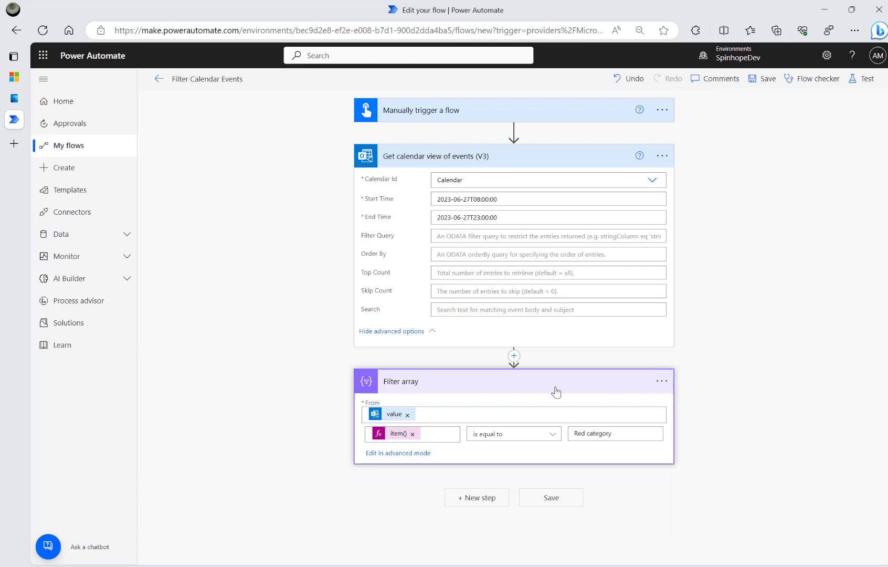
click(482, 497)
click(585, 300)
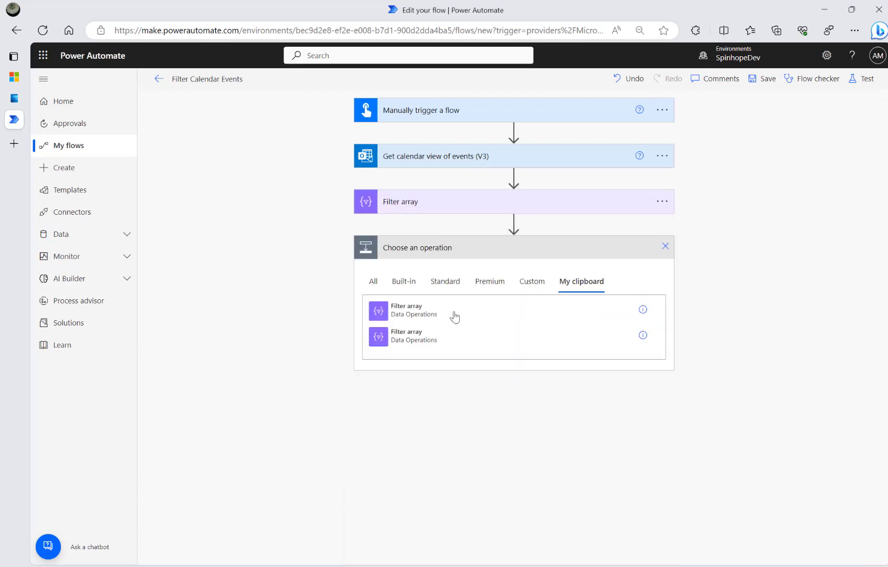
click(408, 311)
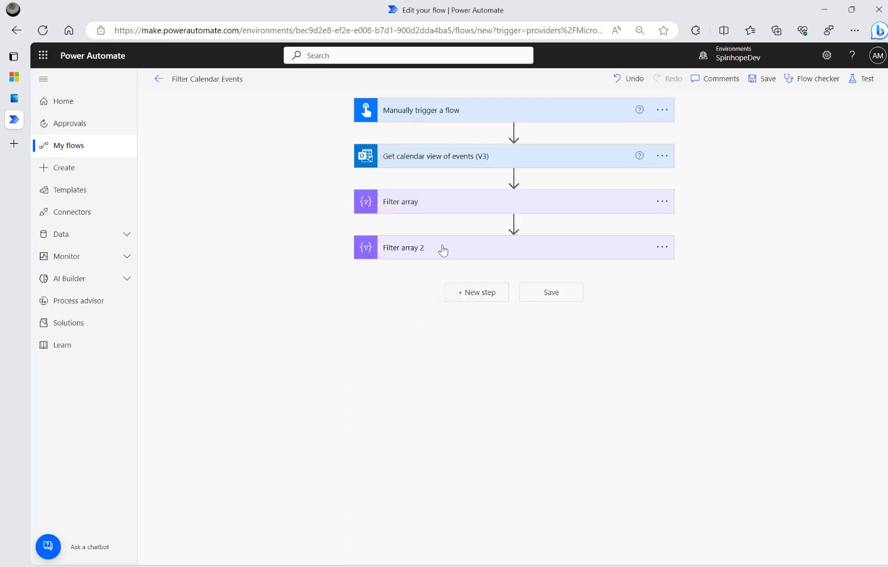
Change Filter array 2's comparison value to 'Blue category'.
click(441, 252)
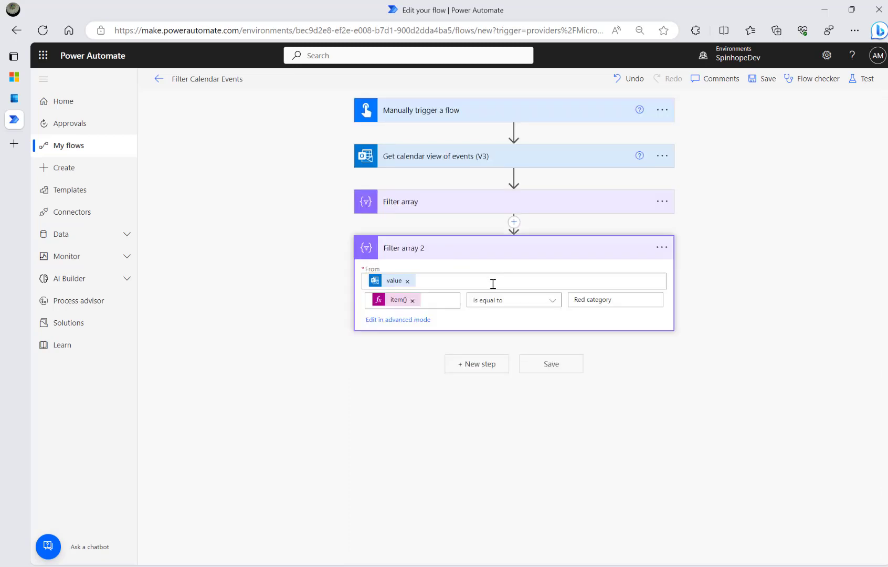
click(576, 298)
key(Delete)
key(Delete)
key(Delete)
text(Blue)
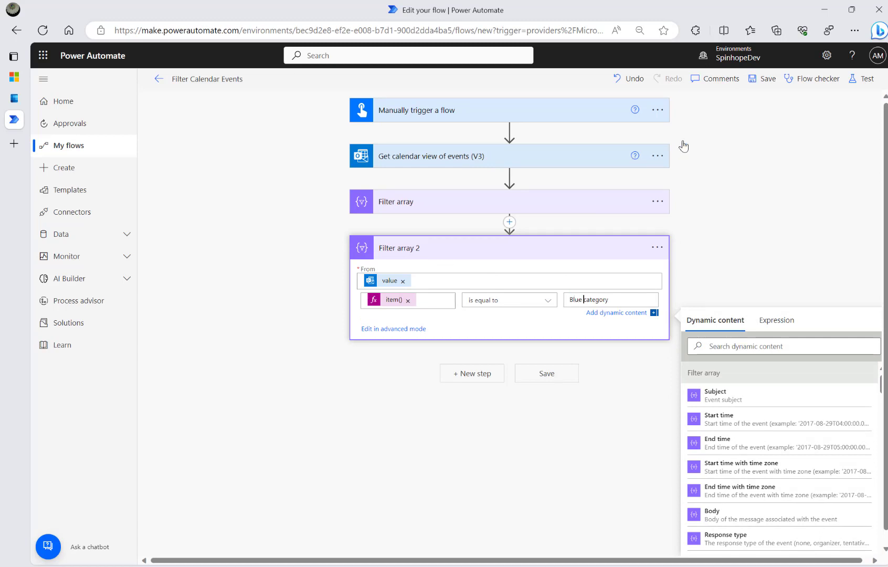
click(861, 79)
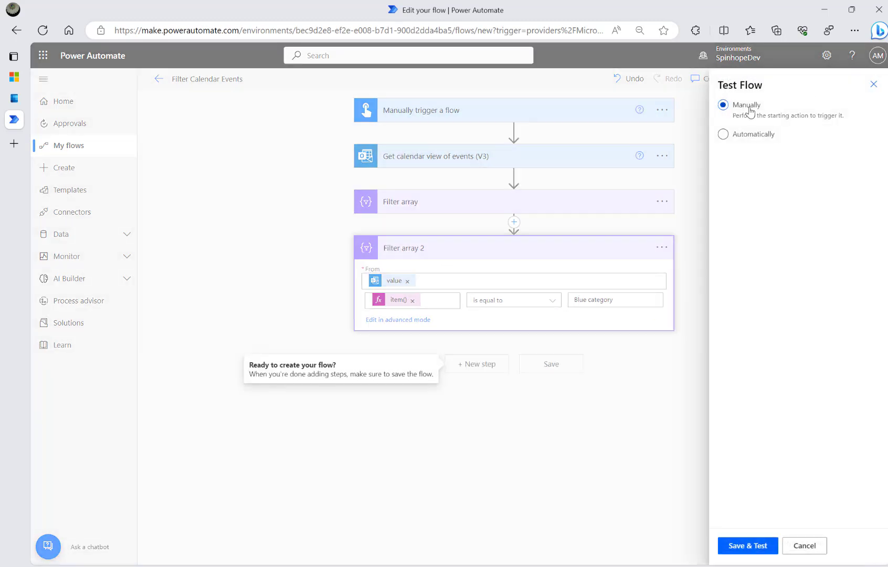
Save the flow and run the test.
click(746, 550)
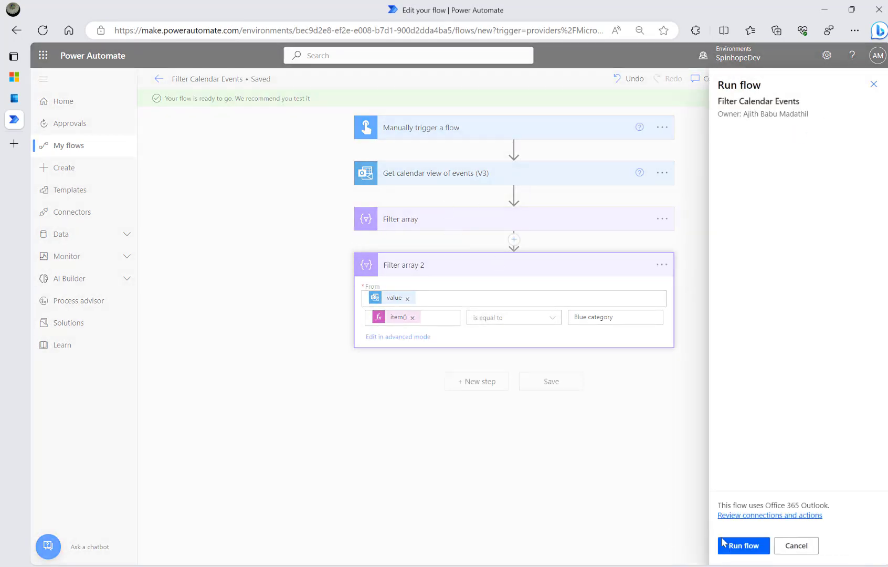
click(725, 545)
click(740, 547)
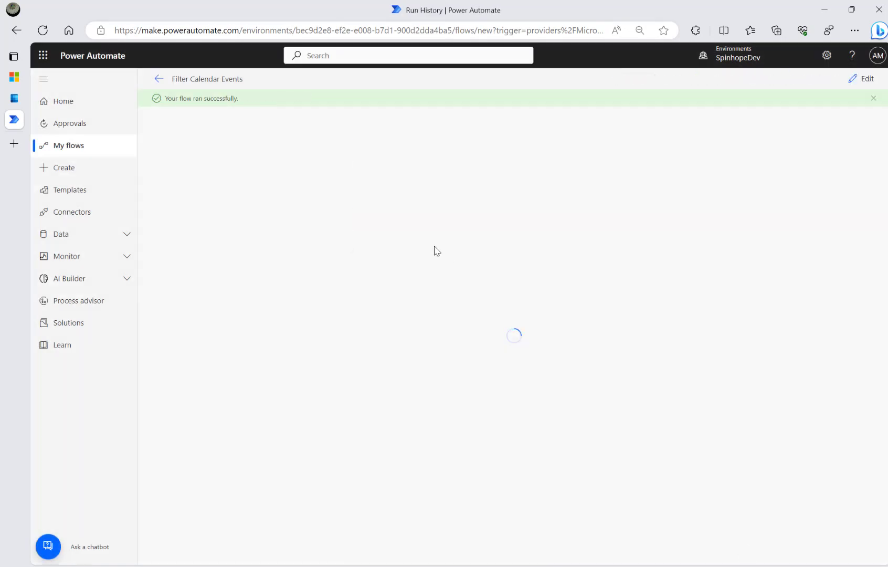
Compare the raw outputs: Filter array returns 'Red category', Filter array 2 returns 'Blue category'.
click(434, 230)
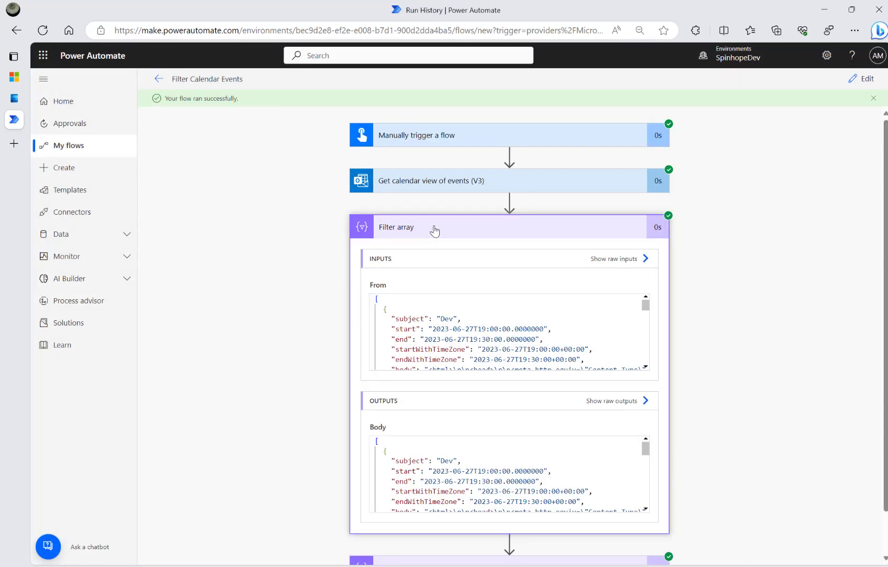
click(614, 401)
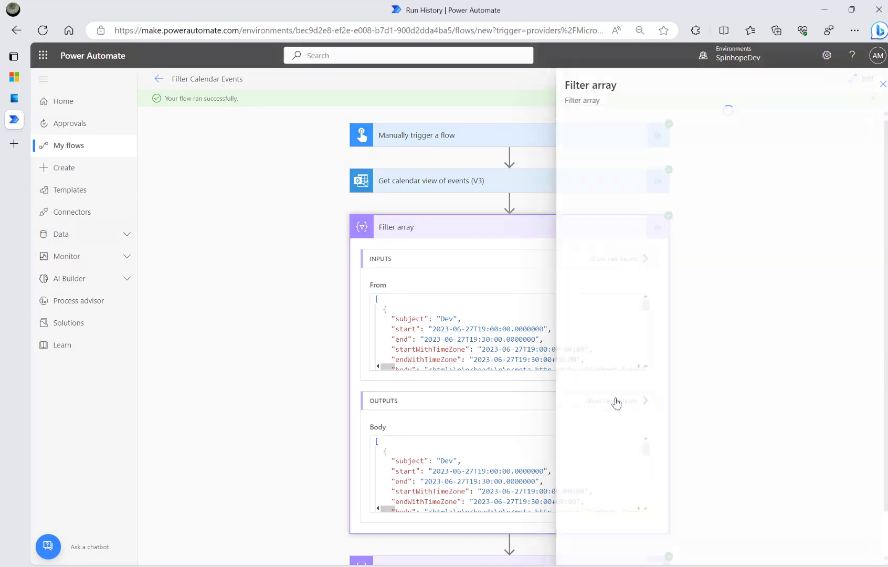
drag(622, 293, 677, 293)
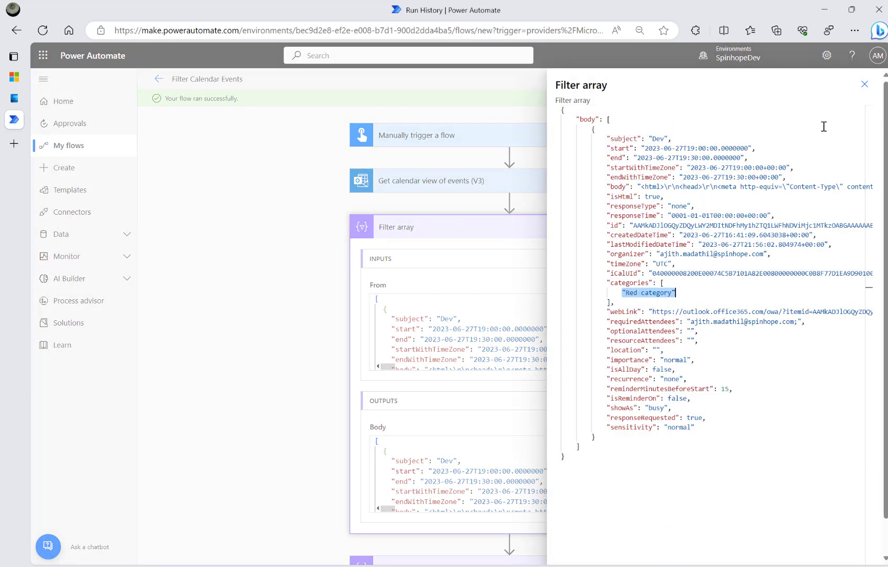
click(864, 84)
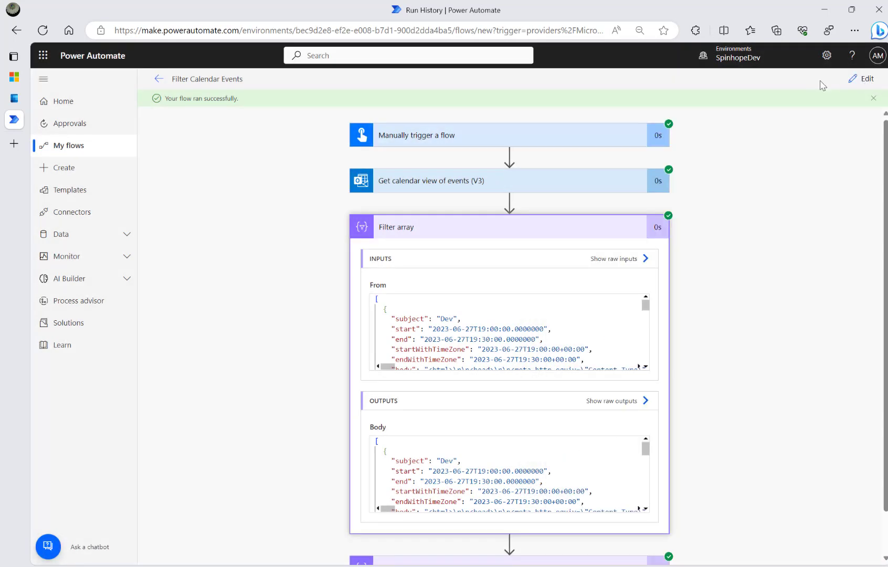
click(470, 223)
click(466, 274)
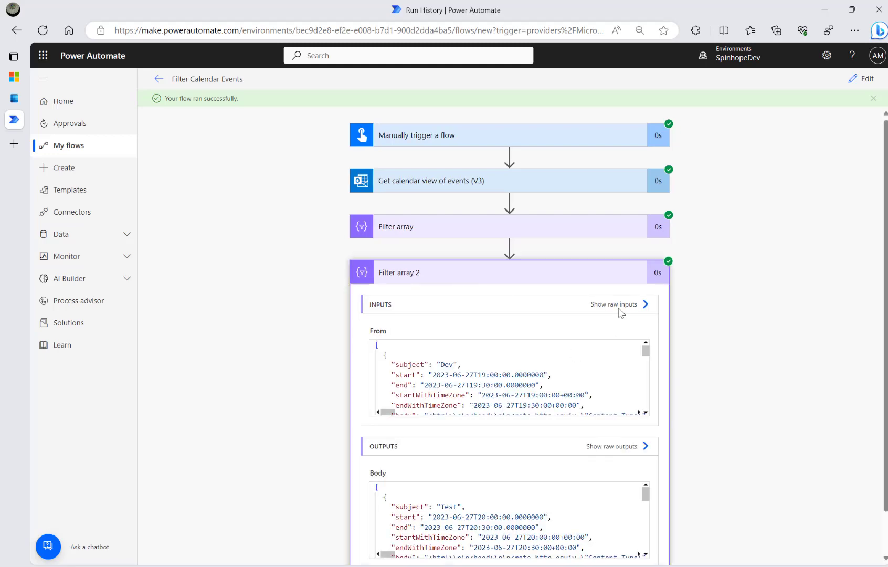
click(620, 445)
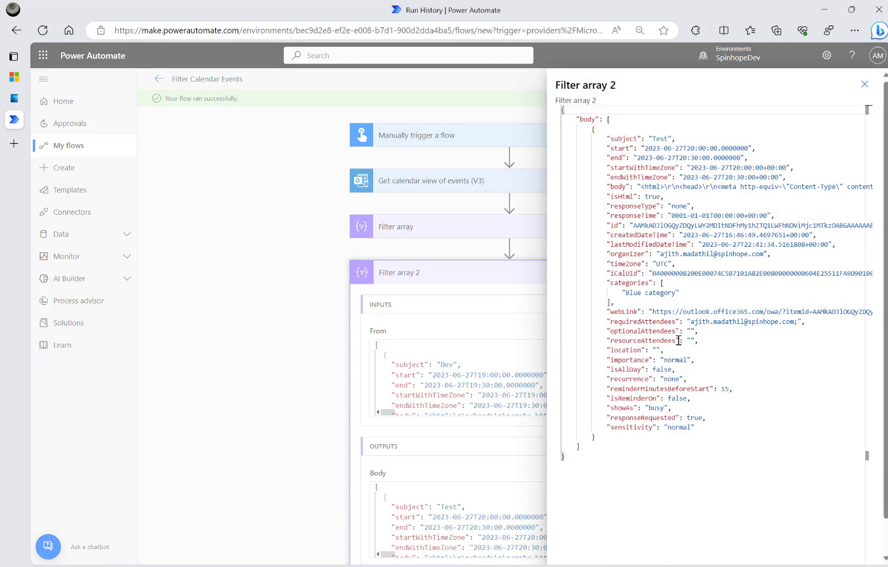
drag(619, 295, 680, 293)
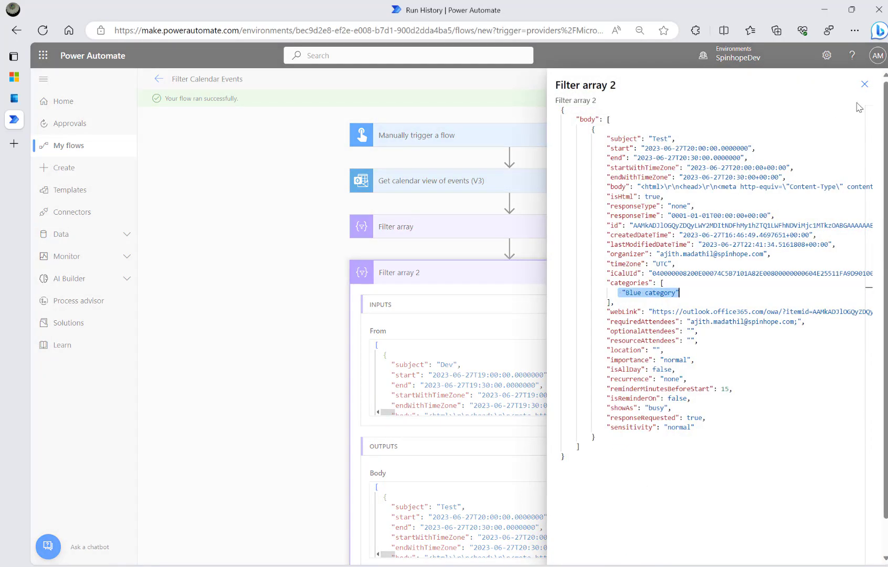
click(865, 84)
click(421, 269)
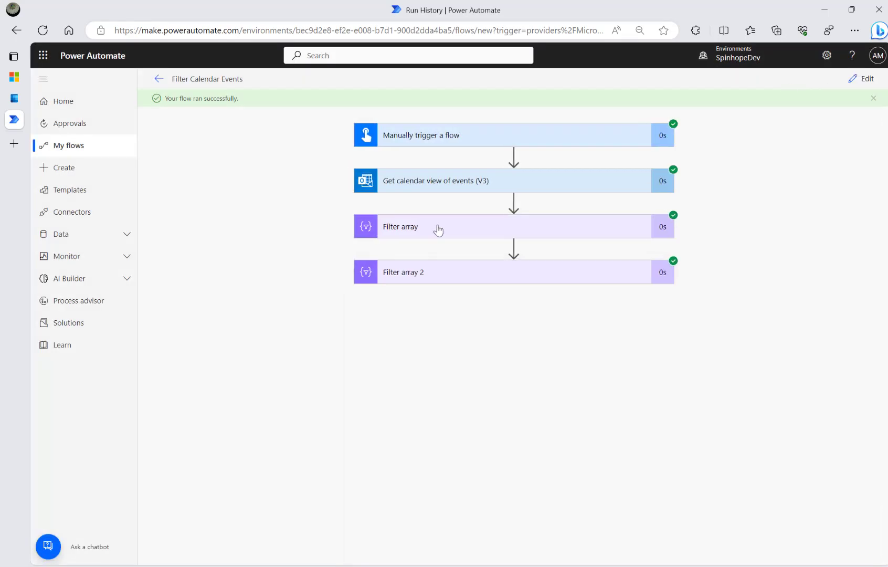
Review Filter array's full body output once more and return to the editor.
click(438, 230)
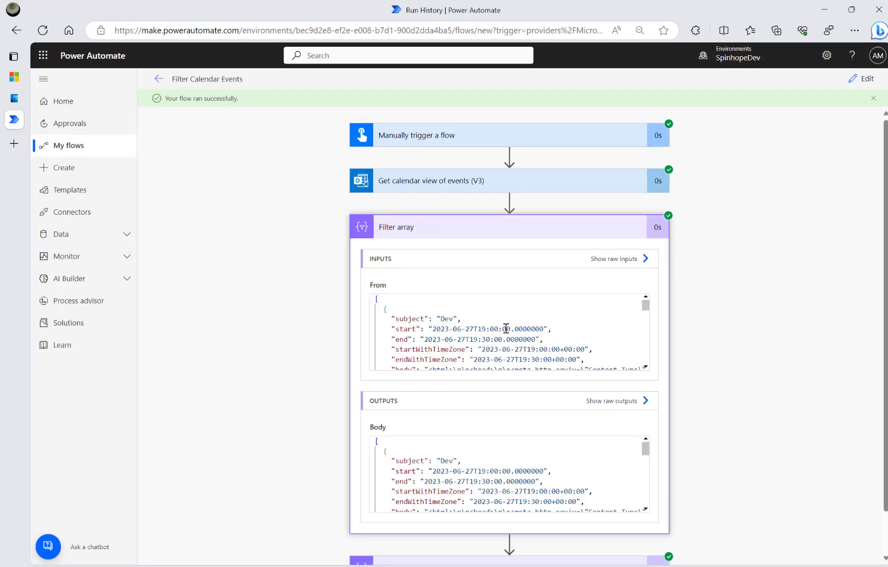
click(622, 401)
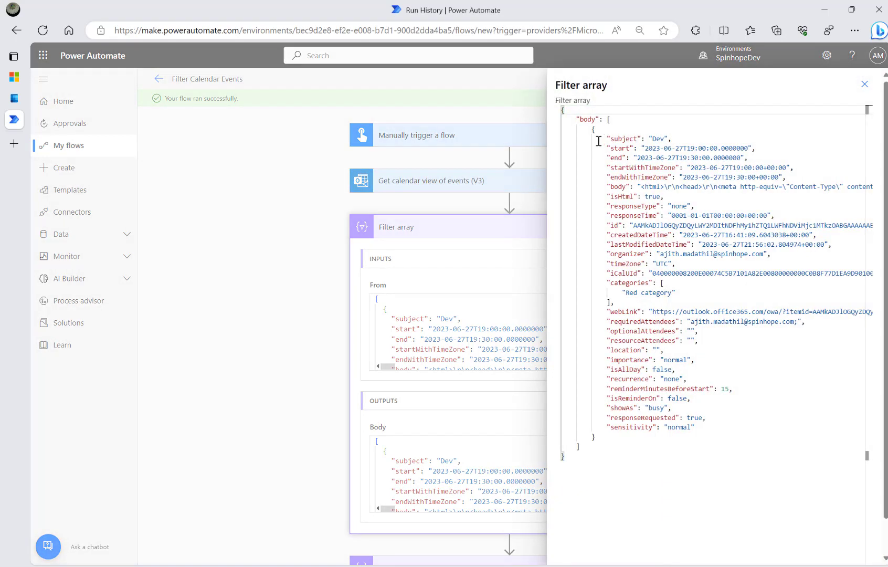
drag(605, 120, 587, 445)
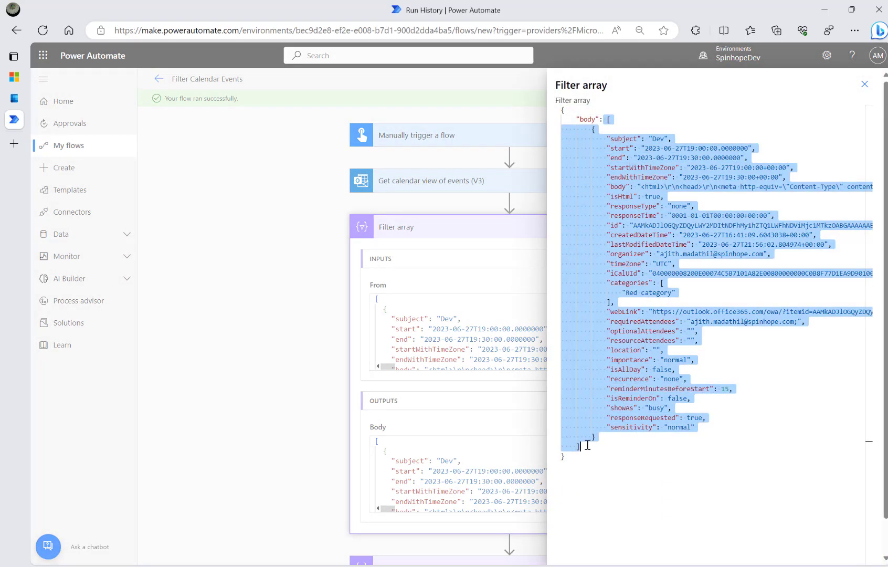
click(864, 84)
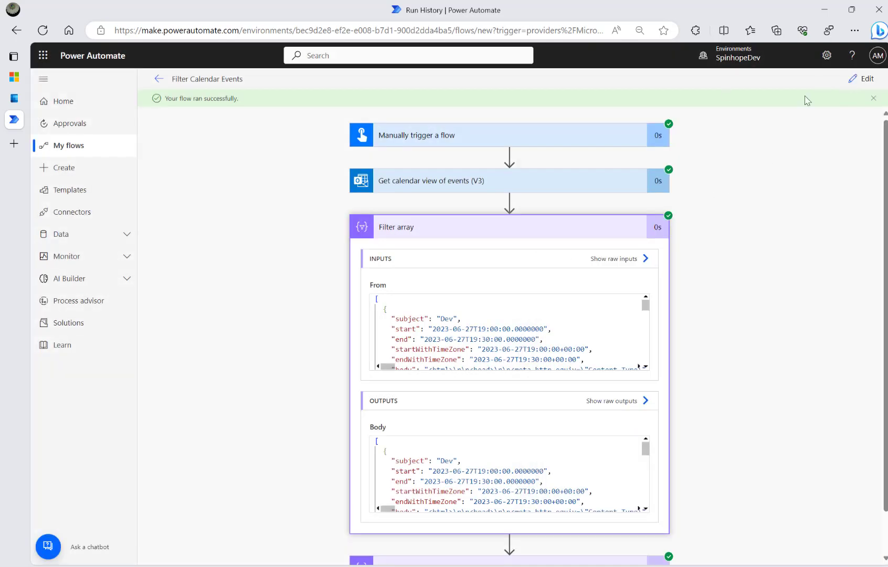
click(863, 77)
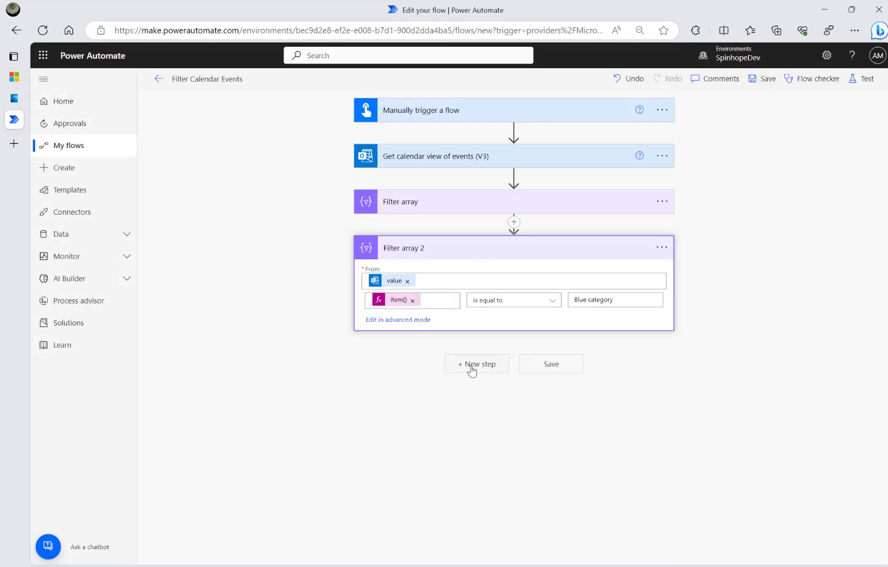
Add a Compose action after Filter array 2.
click(472, 370)
text(compose)
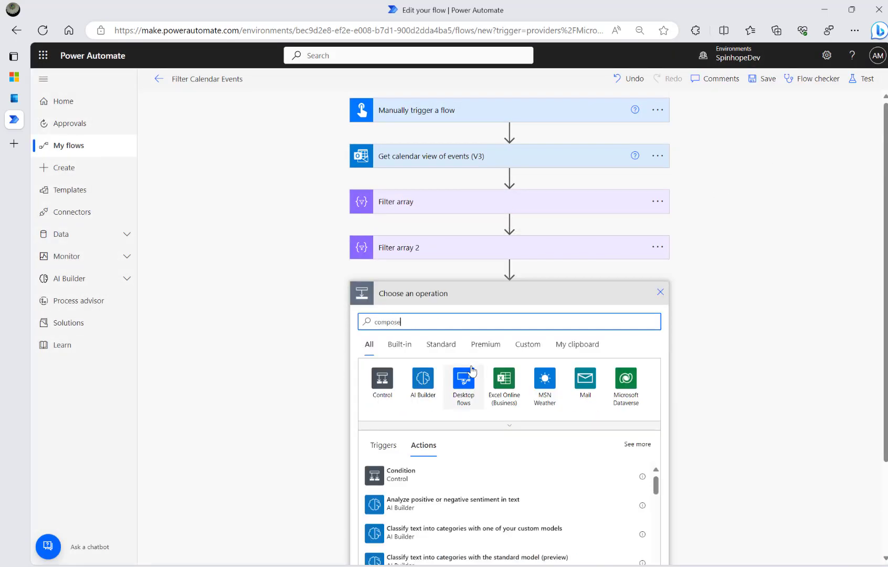
click(415, 475)
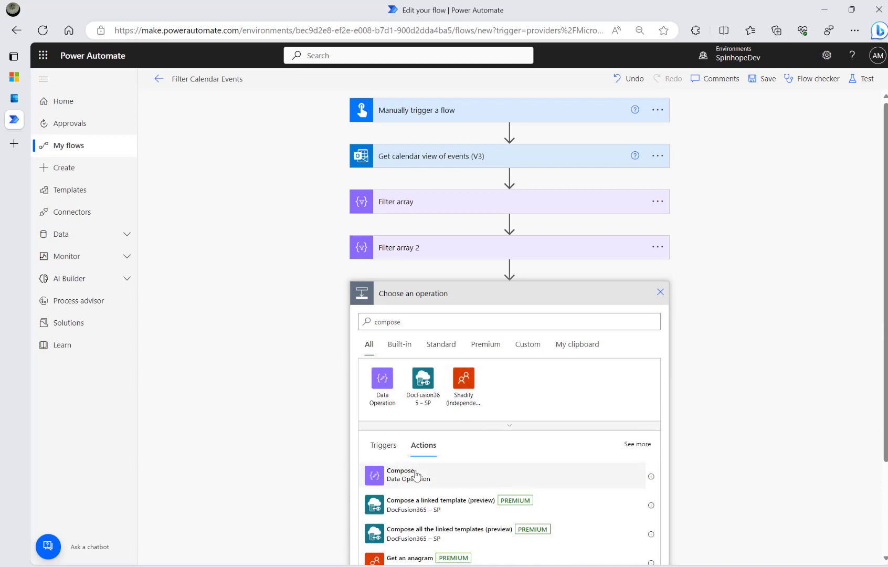
Set the Compose input to union(body('Filter_array'),body('Filter_array_2')).
click(473, 318)
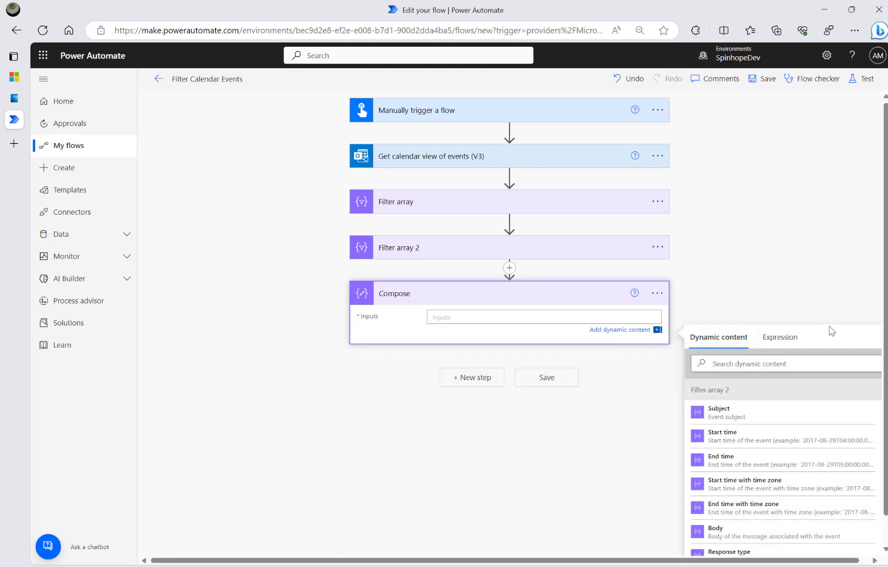
click(793, 342)
text(union()
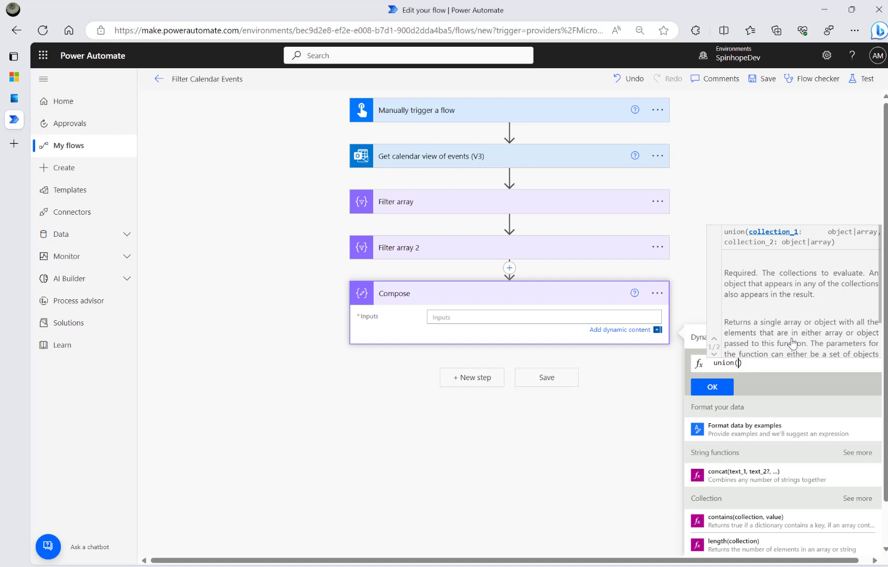
click(696, 341)
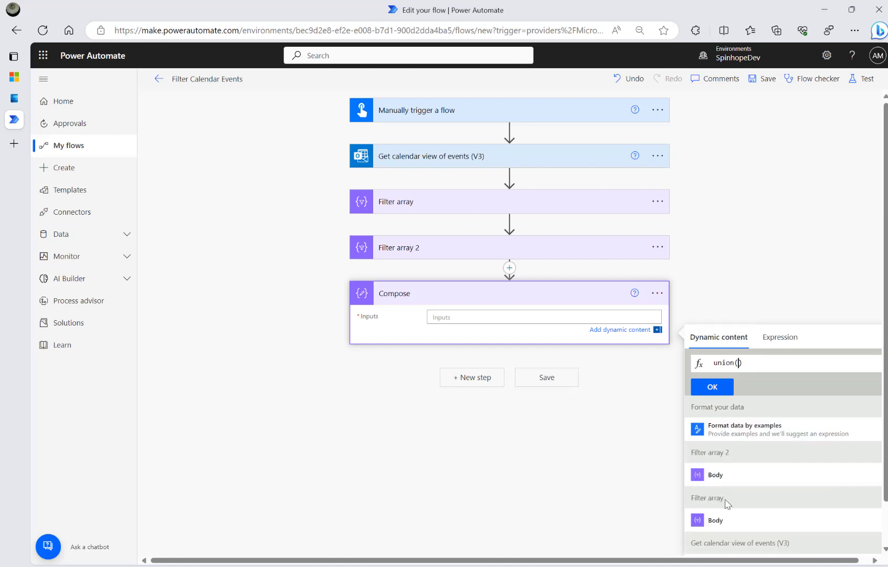
click(714, 521)
text(,)
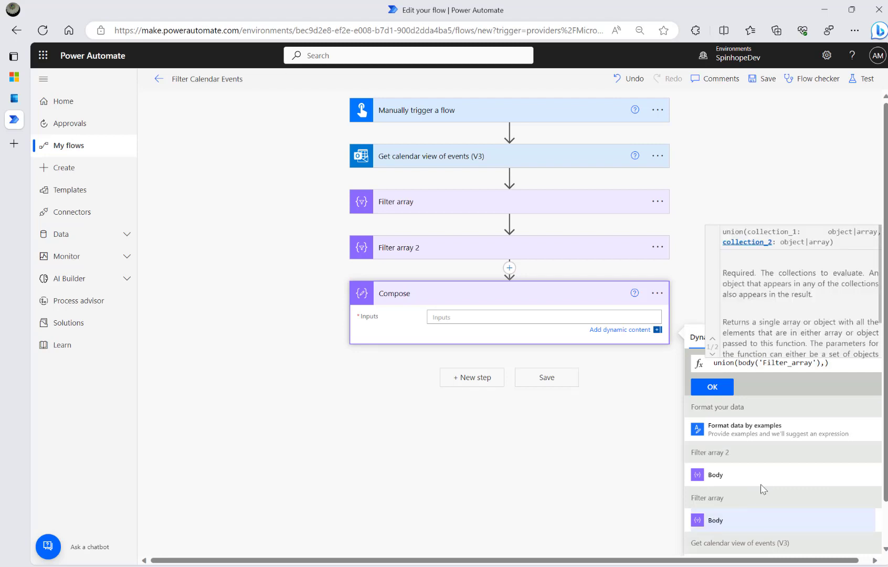
click(715, 476)
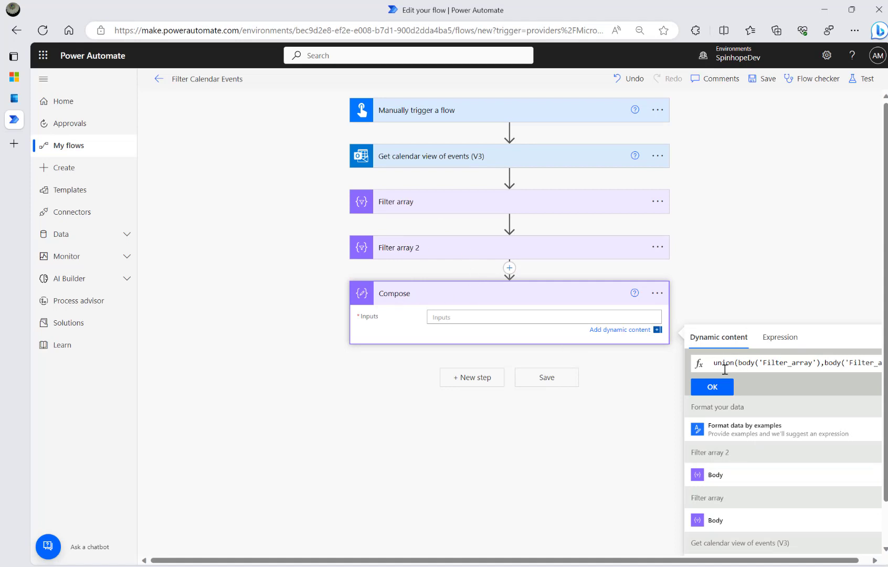
click(712, 389)
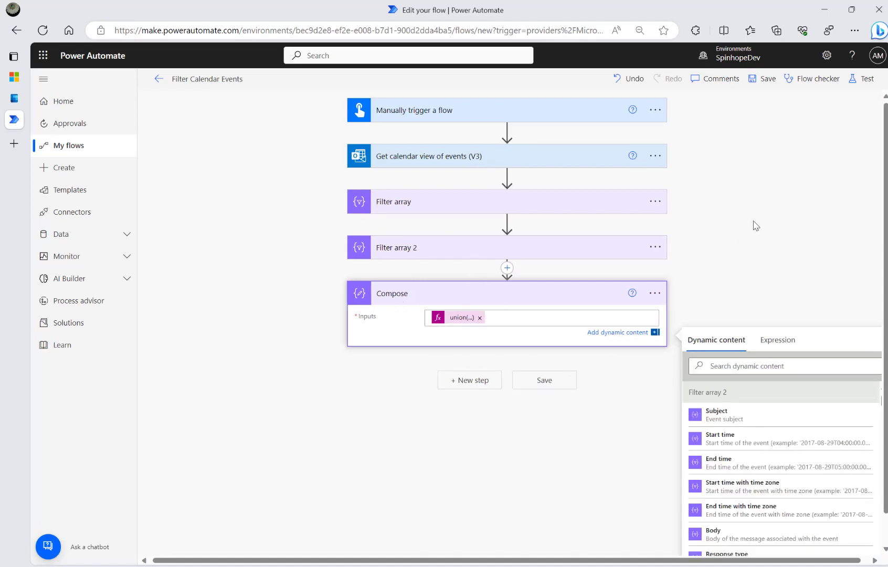
Save the flow and run the test.
click(865, 84)
click(750, 549)
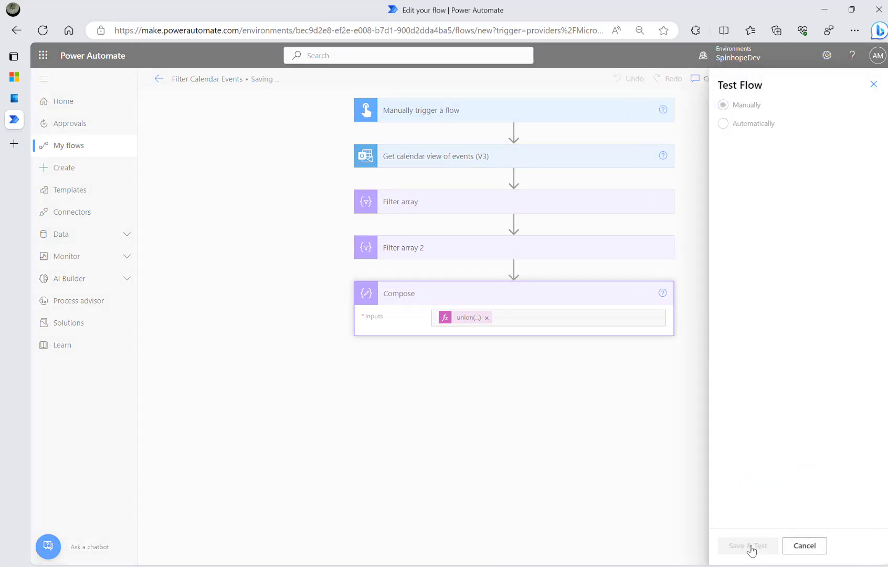
click(752, 547)
click(747, 547)
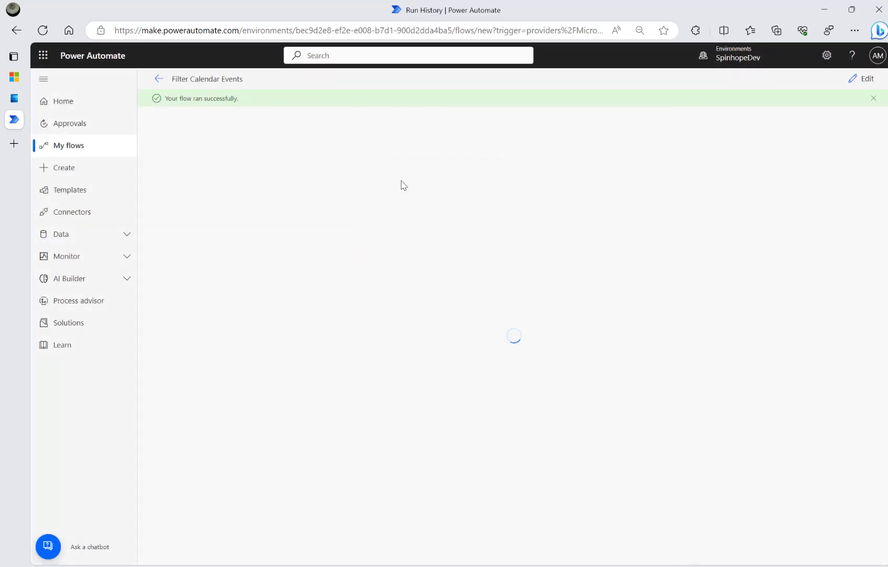
Inspect the Compose raw output showing the merged Dev and Test events, then resume editing.
click(446, 319)
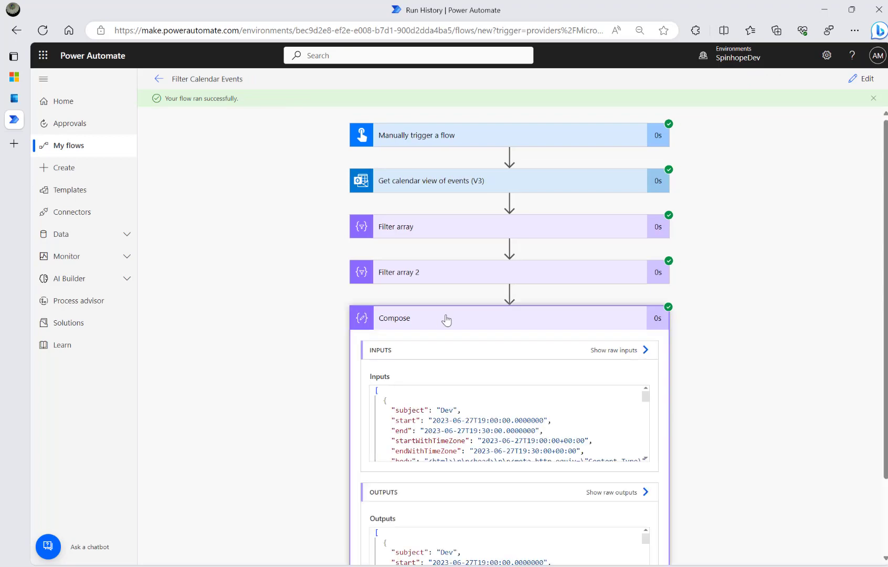
click(627, 493)
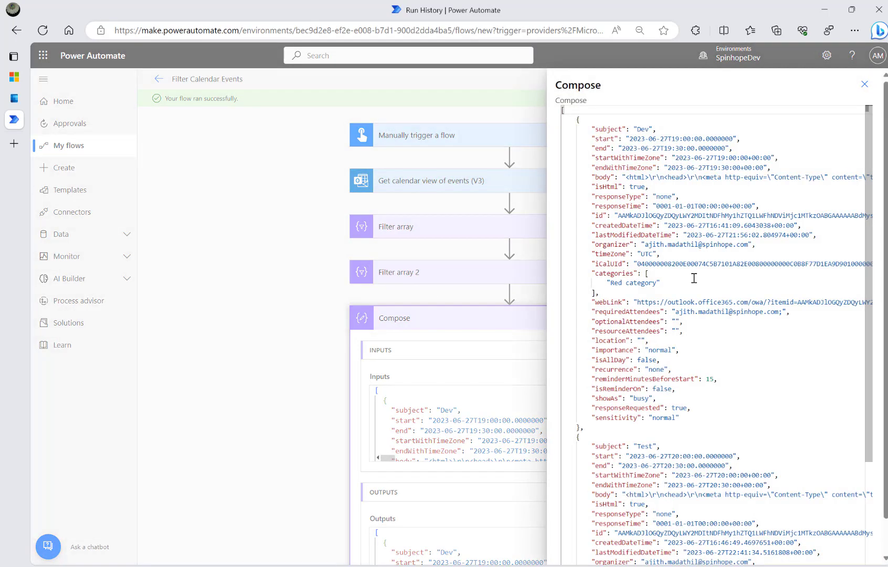
drag(576, 119, 662, 448)
scroll(719, 462, down, 3)
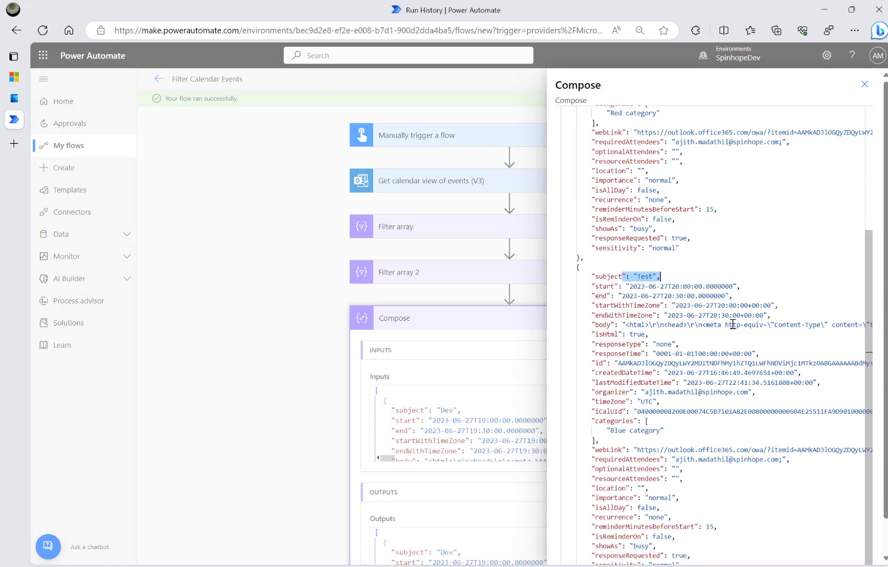
scroll(733, 324, up, 3)
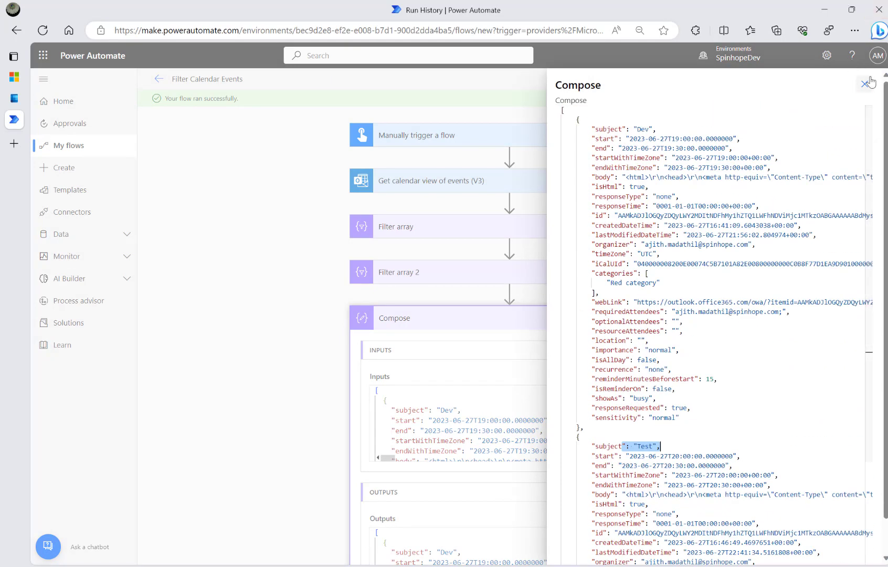
click(867, 83)
scroll(677, 336, down, 3)
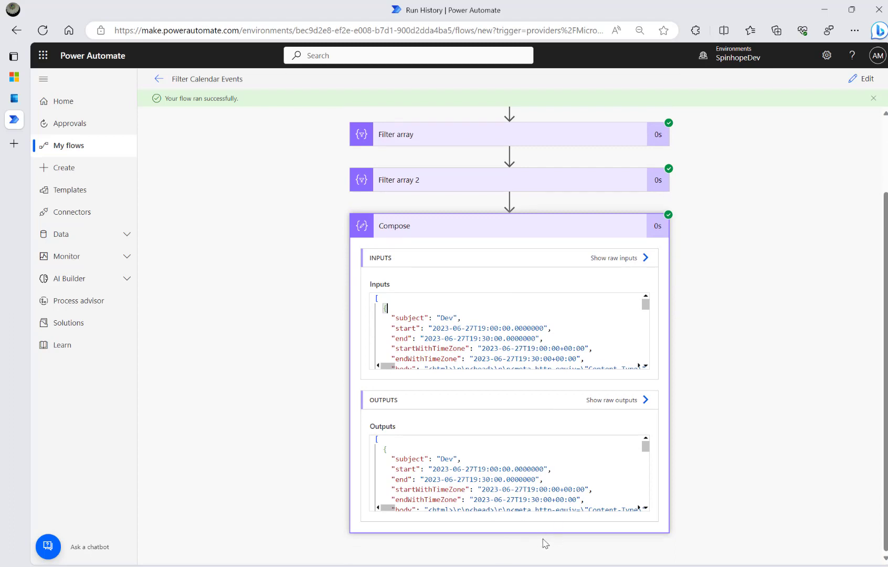
drag(376, 303, 482, 359)
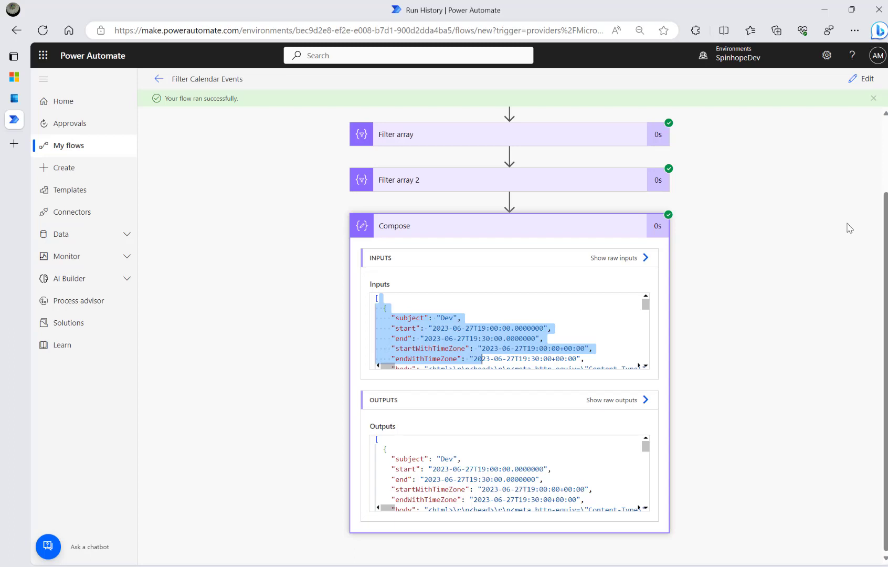
click(855, 79)
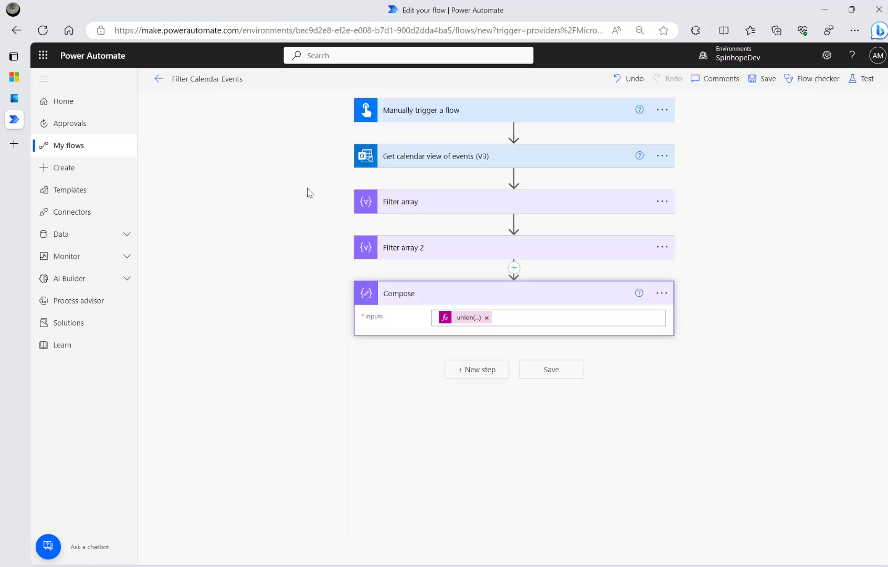
In Outlook, tag the 27 June 9 PM Test event with Green category.
click(14, 98)
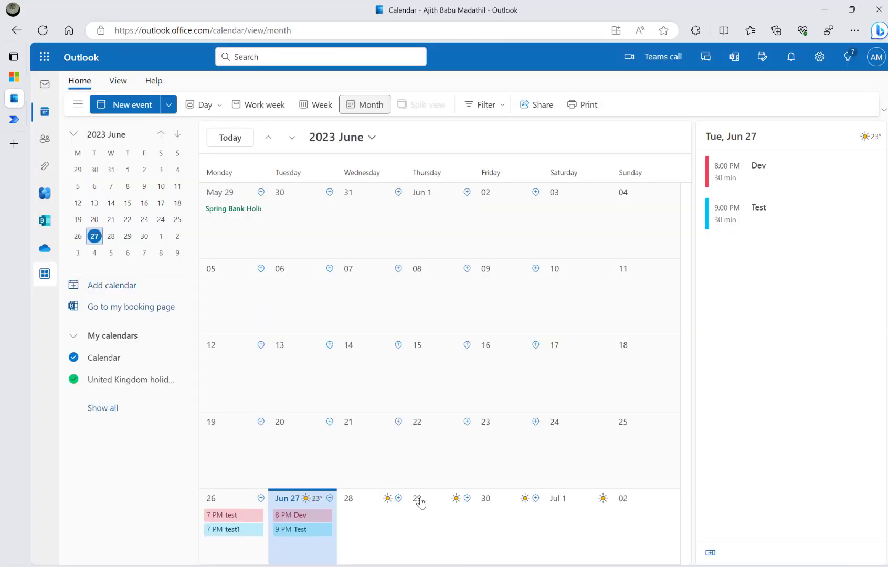
double_click(307, 530)
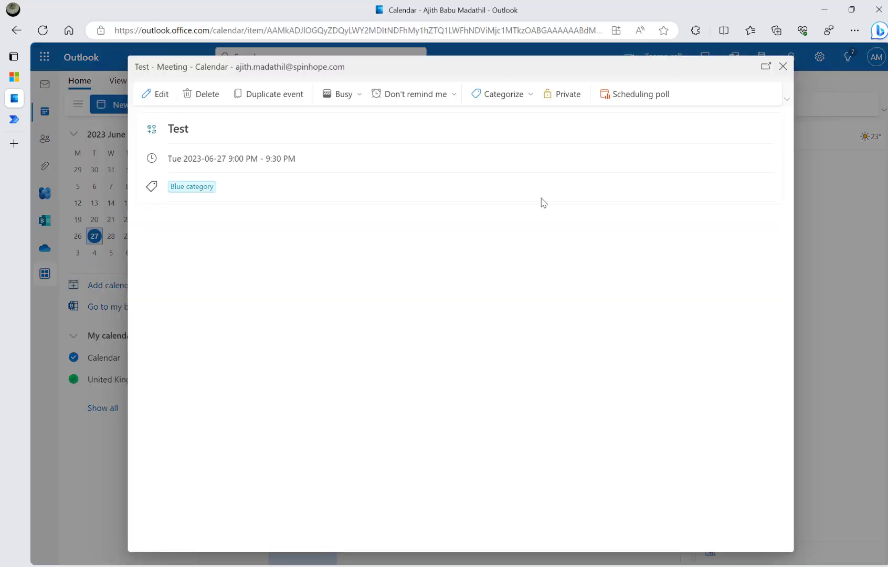
click(512, 97)
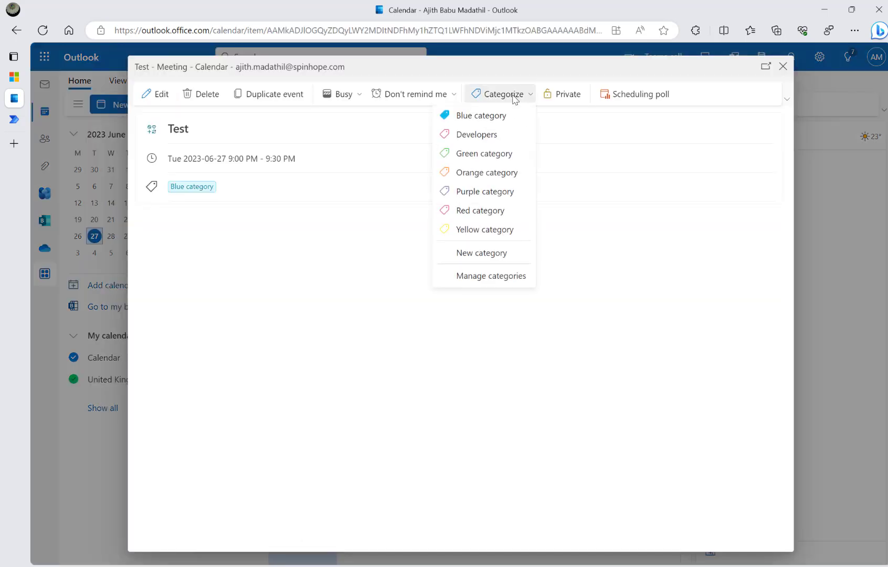
click(485, 154)
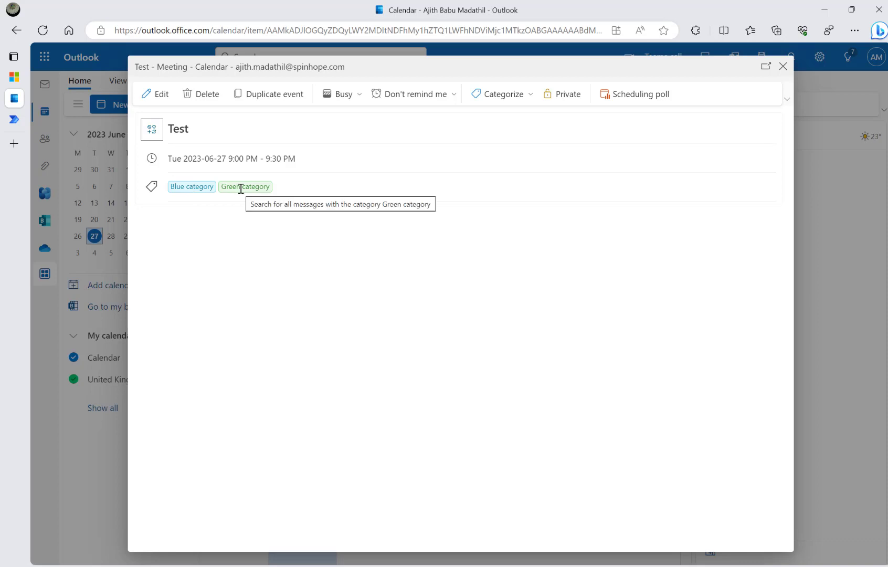
Close the Test event, reopen it to confirm its tags, then return to Power Automate.
click(783, 66)
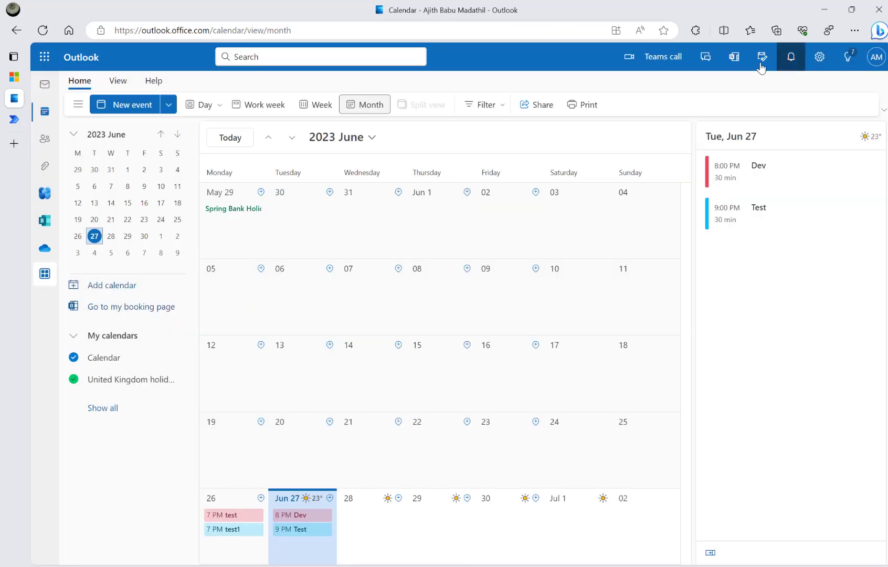
click(304, 530)
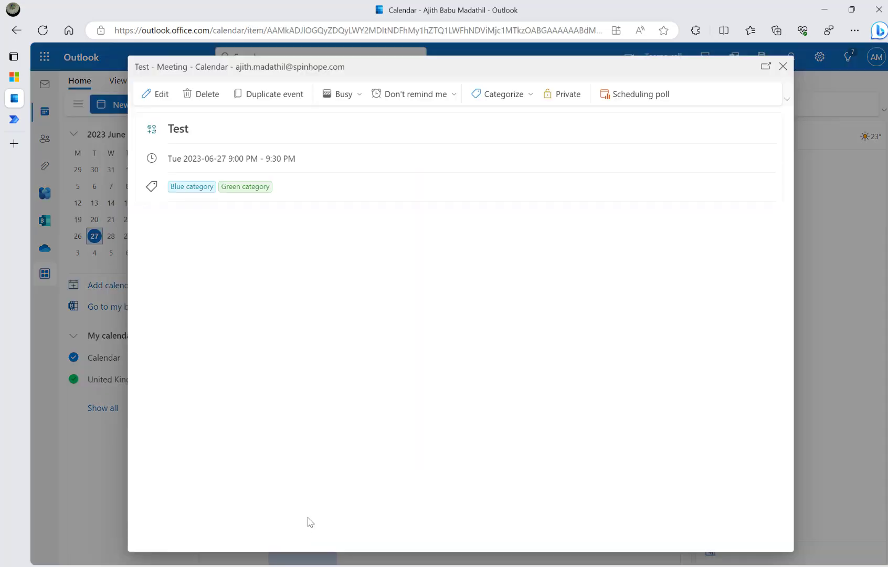
click(784, 69)
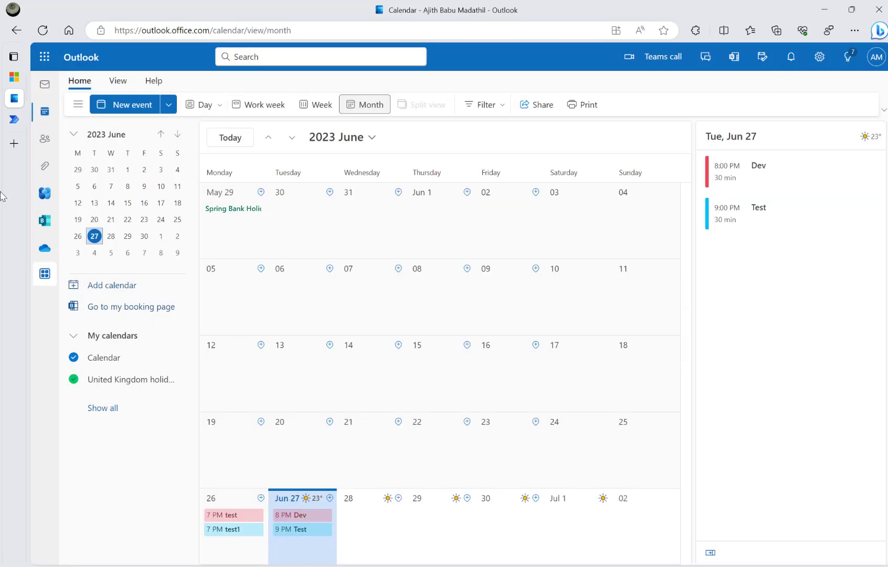
click(14, 119)
Change Filter array 2's comparison value from Blue to 'Green category'.
click(418, 248)
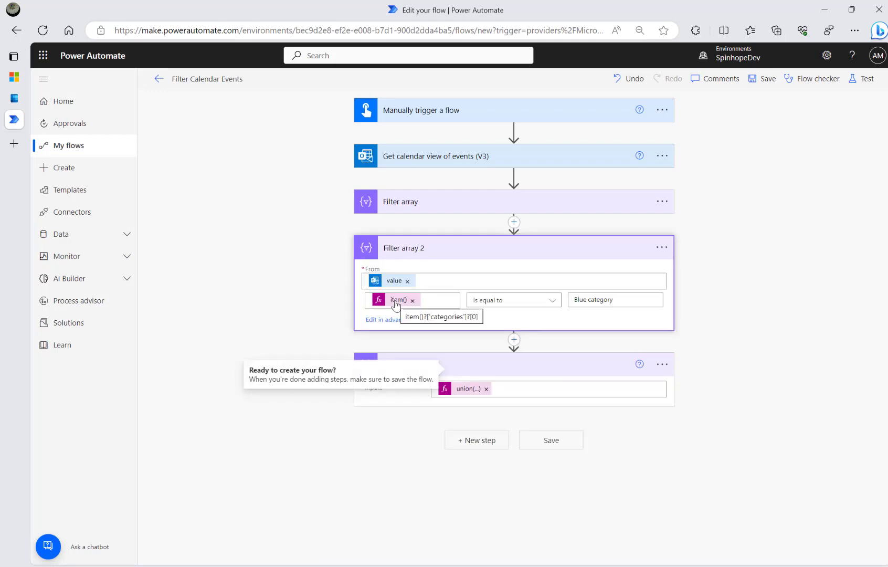
double_click(579, 298)
text(Green)
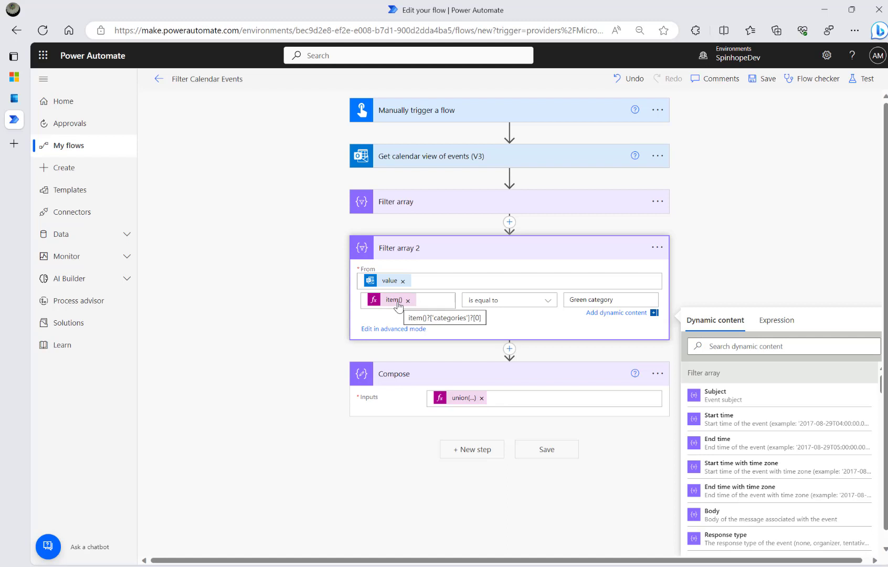
Save and test the flow, finding Filter array 2's output empty, then resume editing.
click(862, 79)
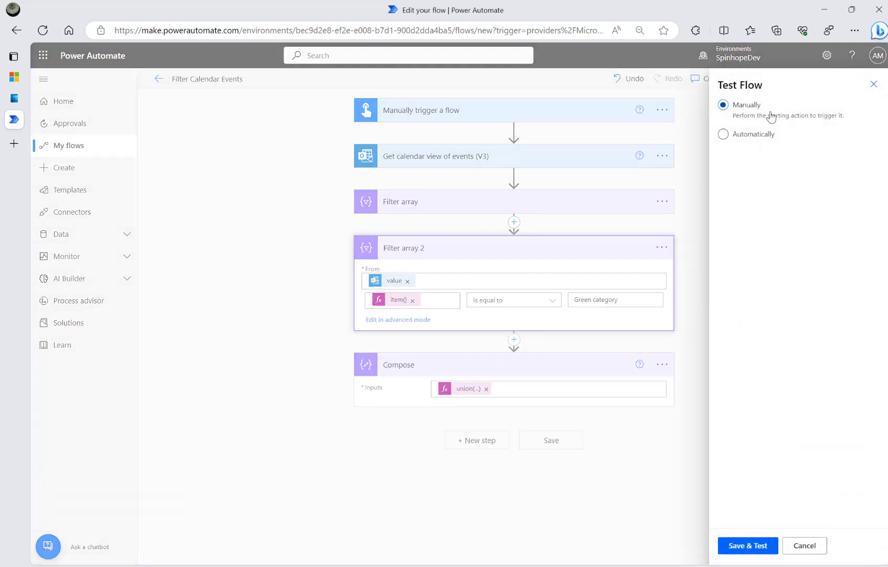
click(748, 551)
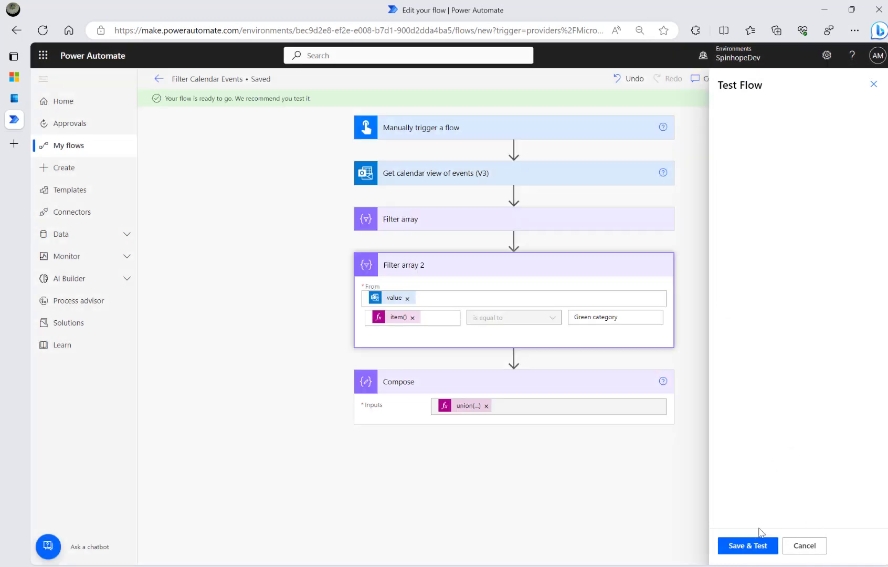
click(743, 546)
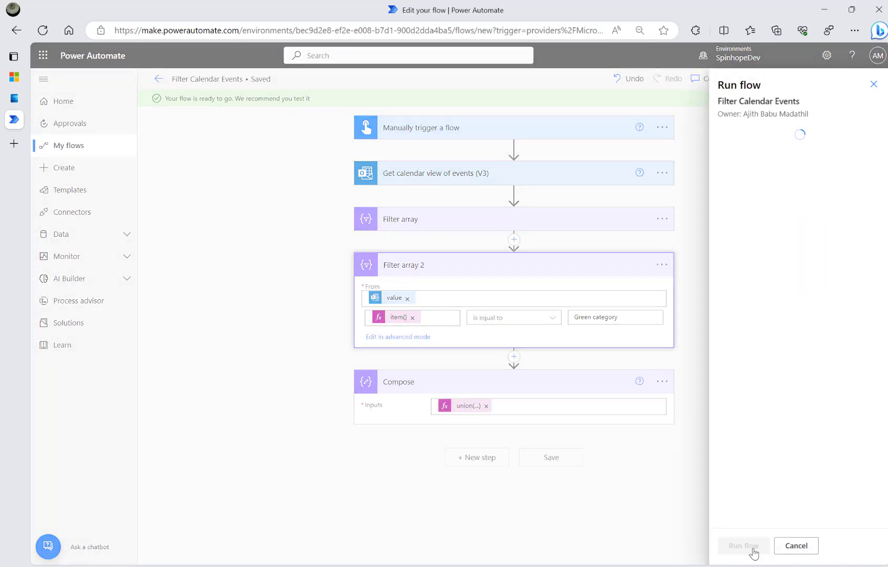
click(753, 549)
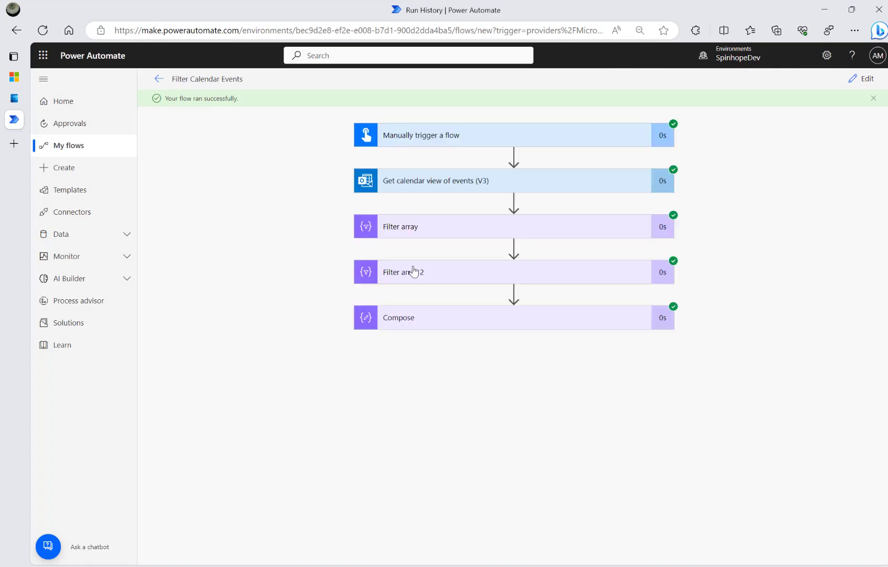
click(432, 274)
drag(399, 482, 363, 482)
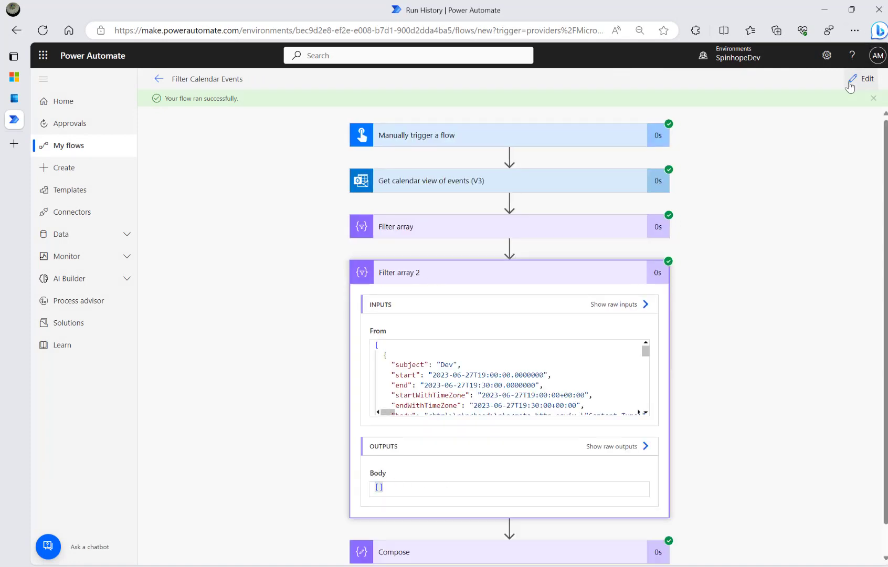
click(854, 79)
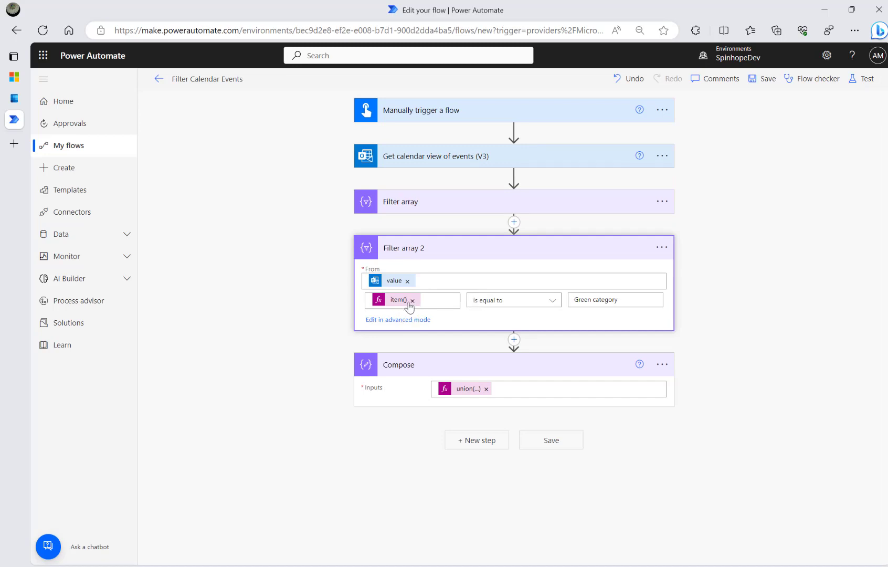
Change the condition to item()?['categories']?[1], then save and test the flow.
click(395, 303)
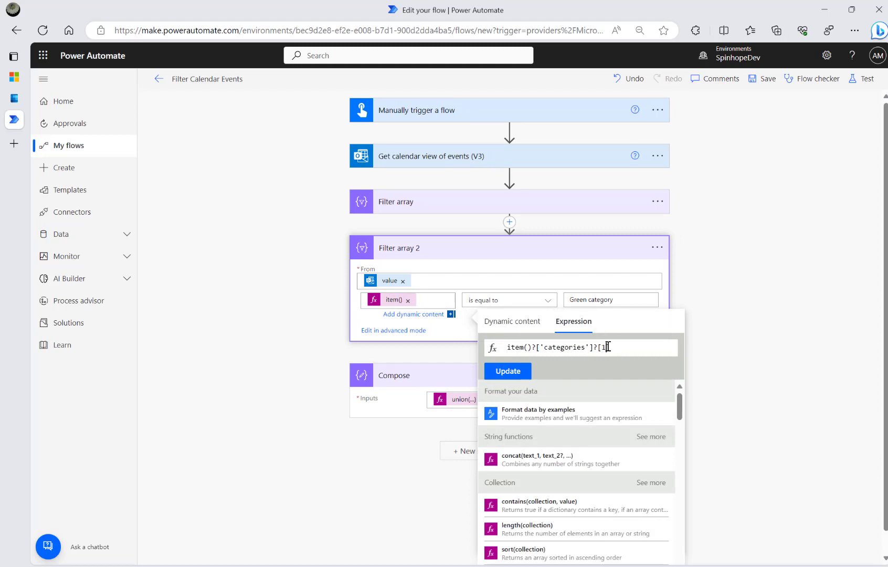
click(509, 371)
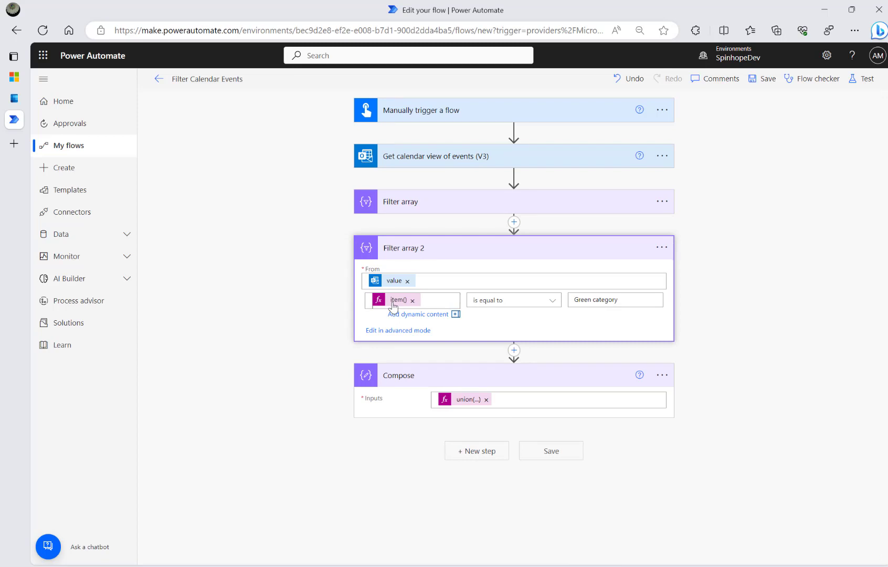
click(861, 79)
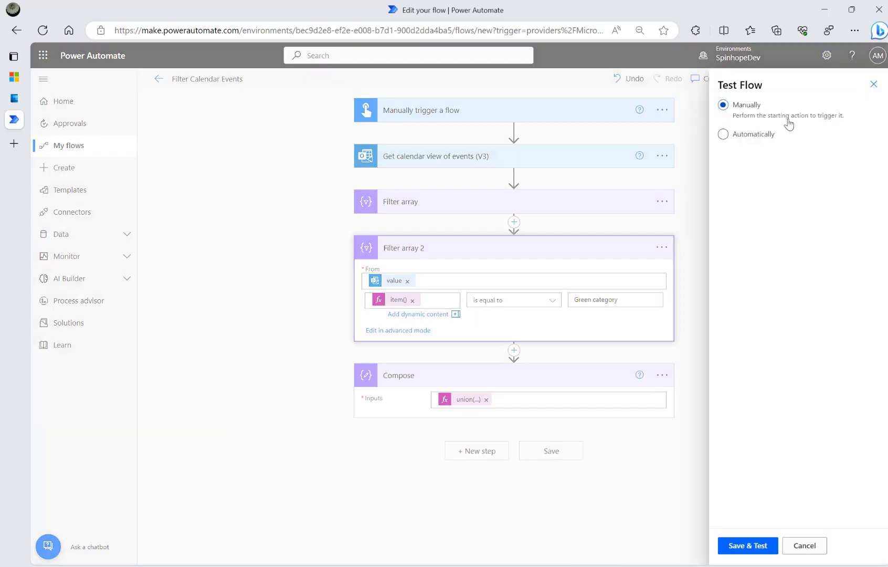
click(748, 549)
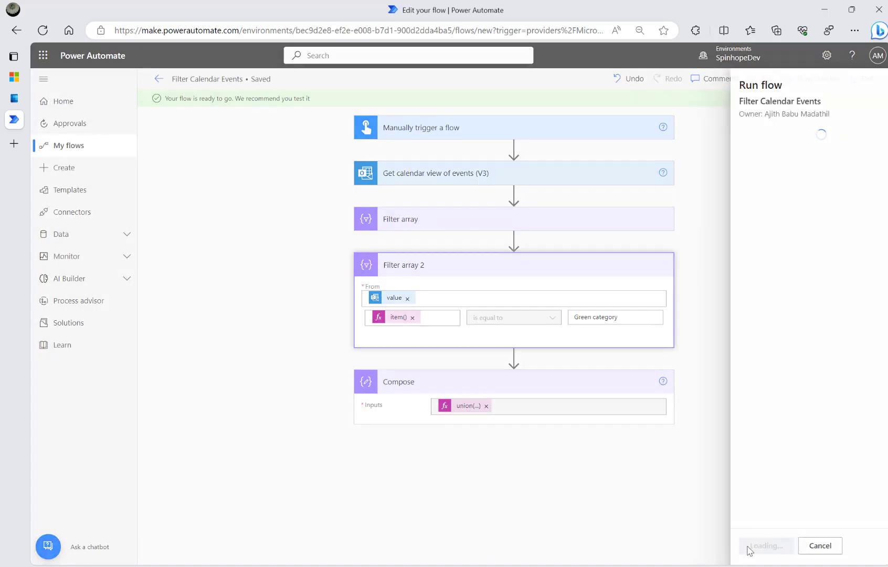
click(741, 552)
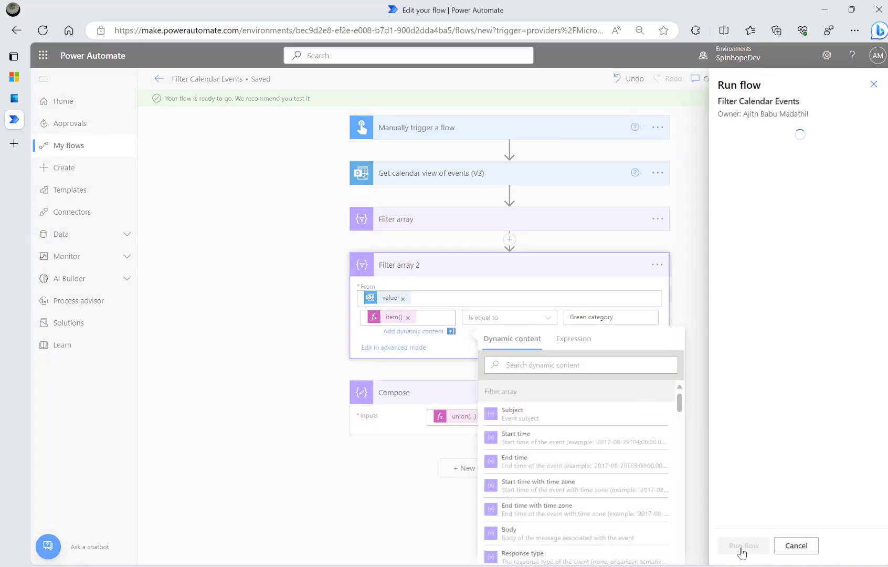
click(735, 547)
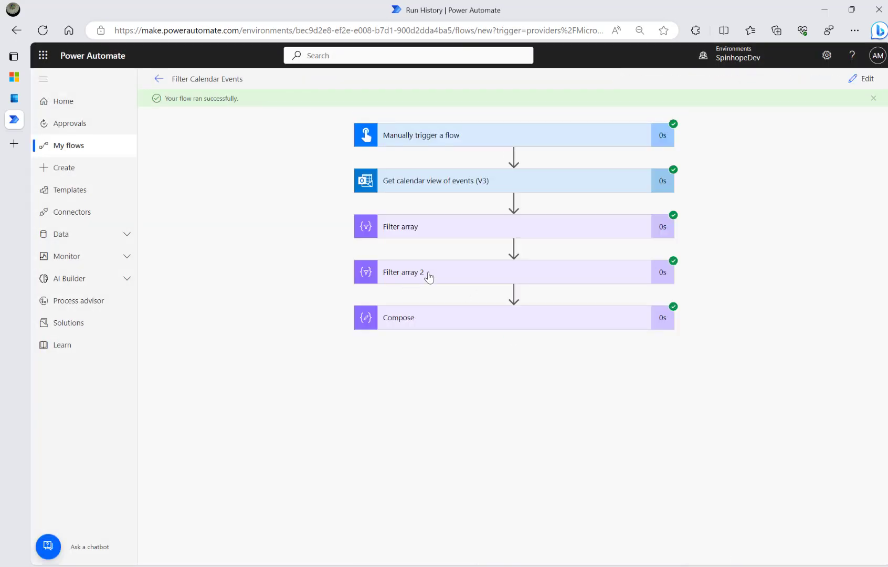
Inspect Filter array 2's raw output listing the Test event's Blue and Green categories, then resume editing.
click(429, 277)
scroll(515, 376, down, 5)
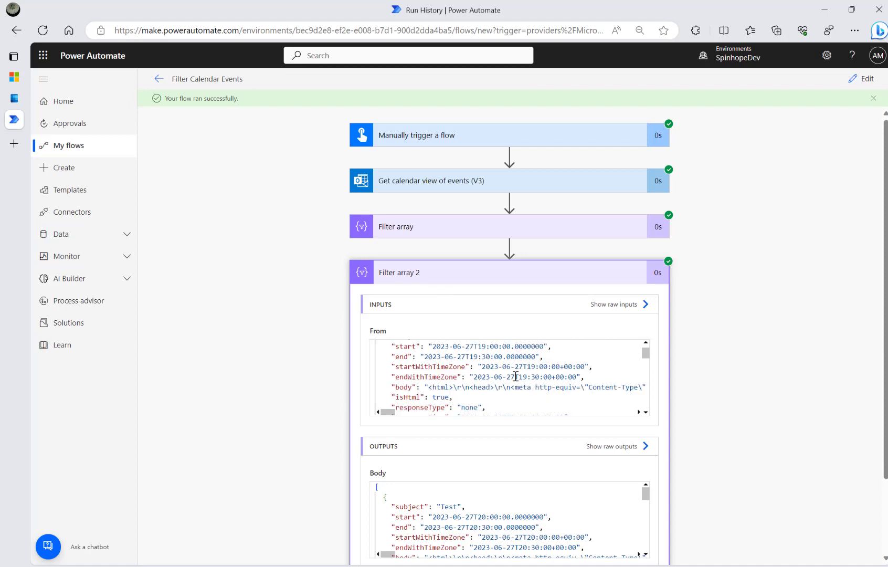
scroll(516, 375, down, 10)
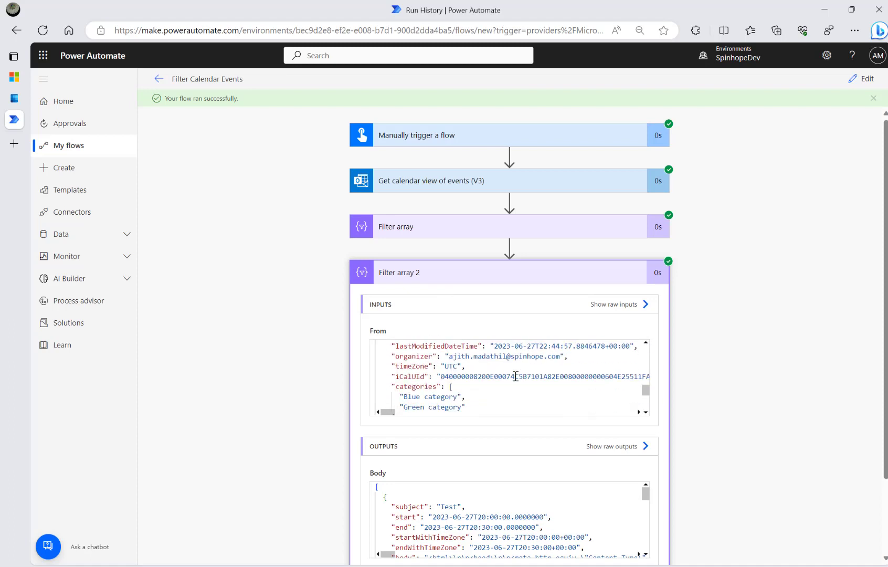
scroll(797, 442, down, 2)
scroll(590, 402, down, 1)
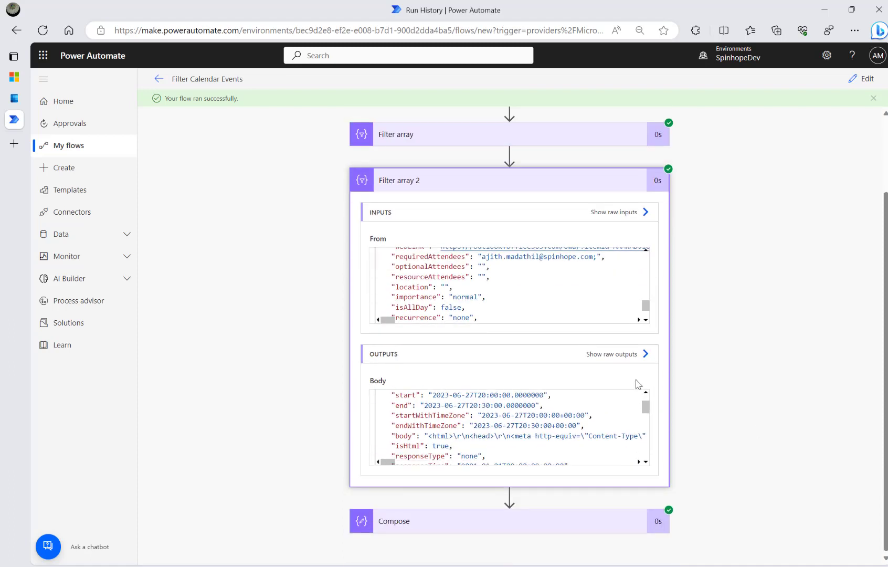
click(624, 357)
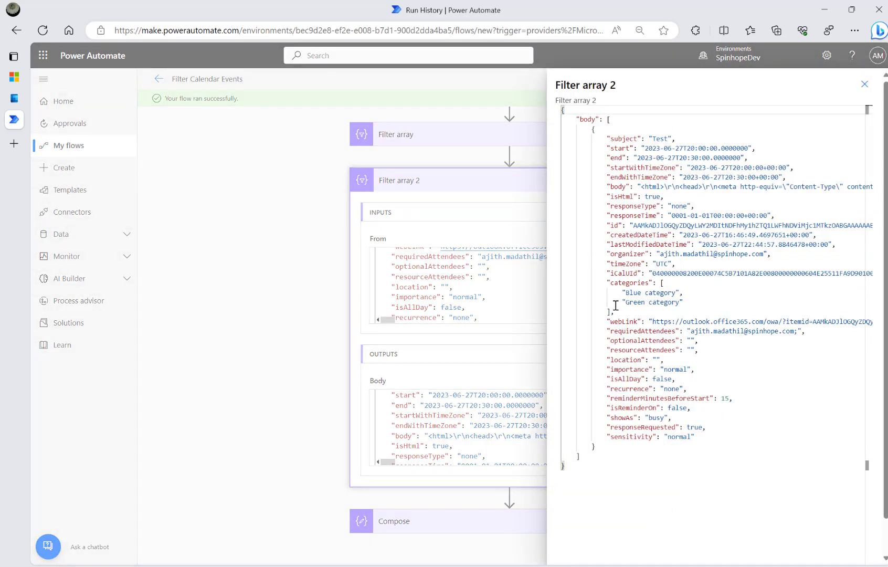
drag(626, 297, 711, 299)
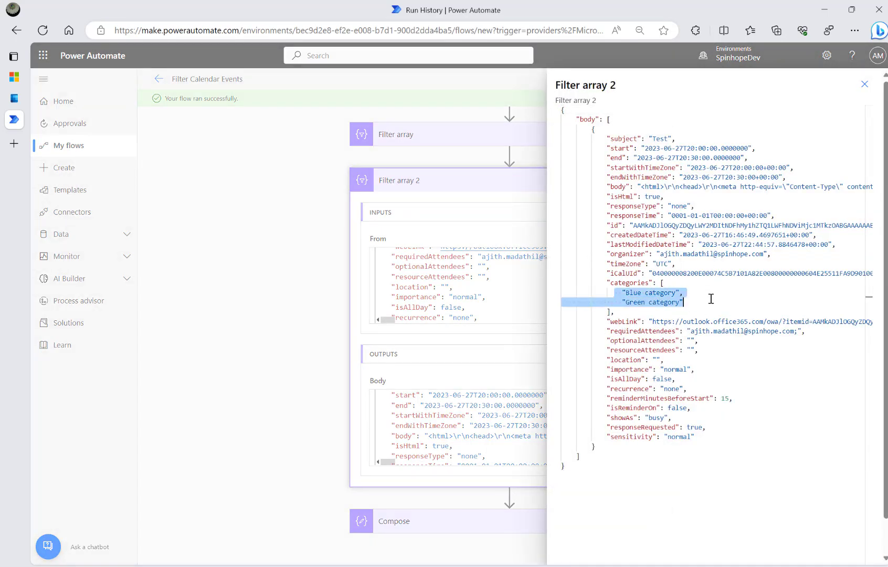
click(711, 303)
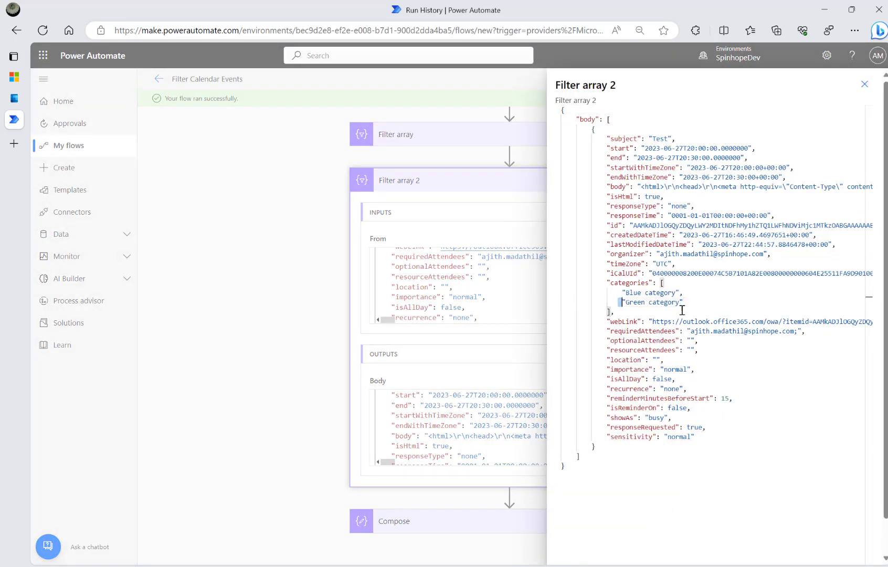
drag(621, 304, 711, 299)
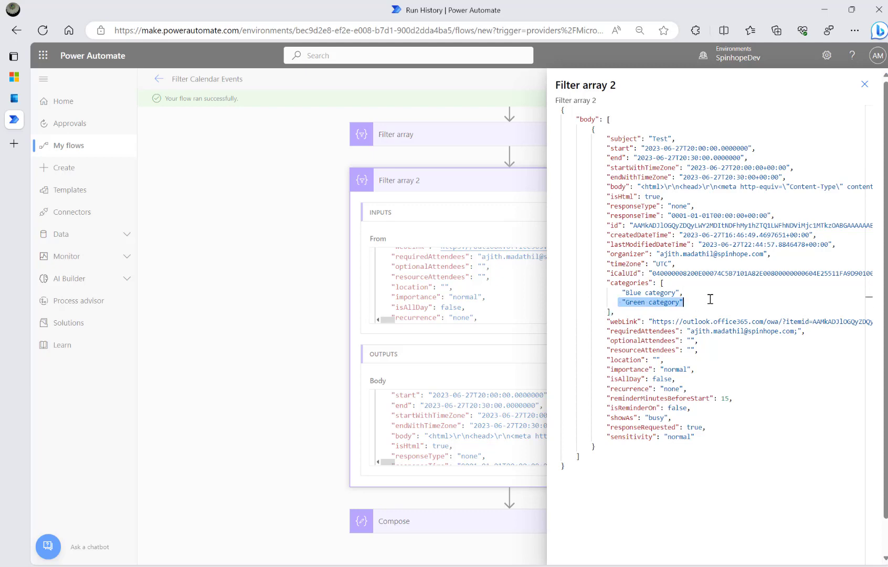
click(864, 85)
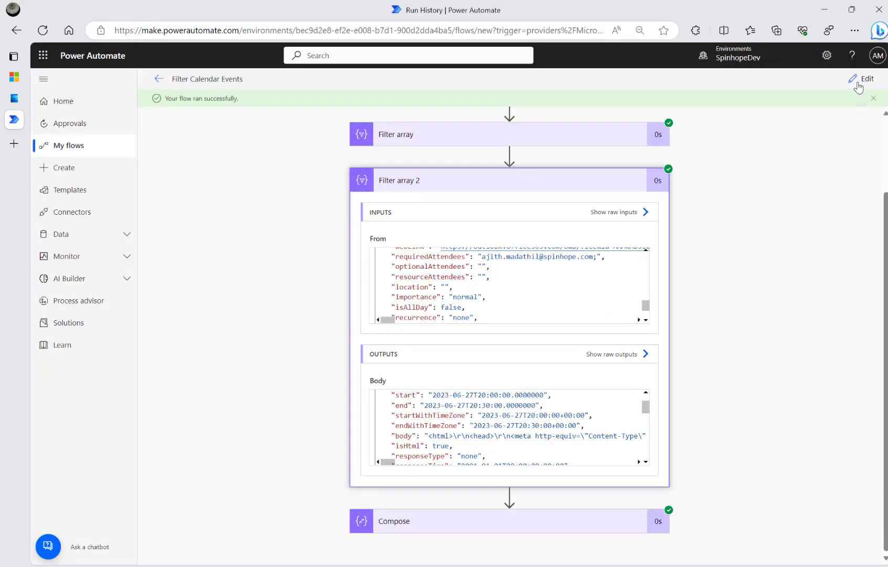
click(859, 80)
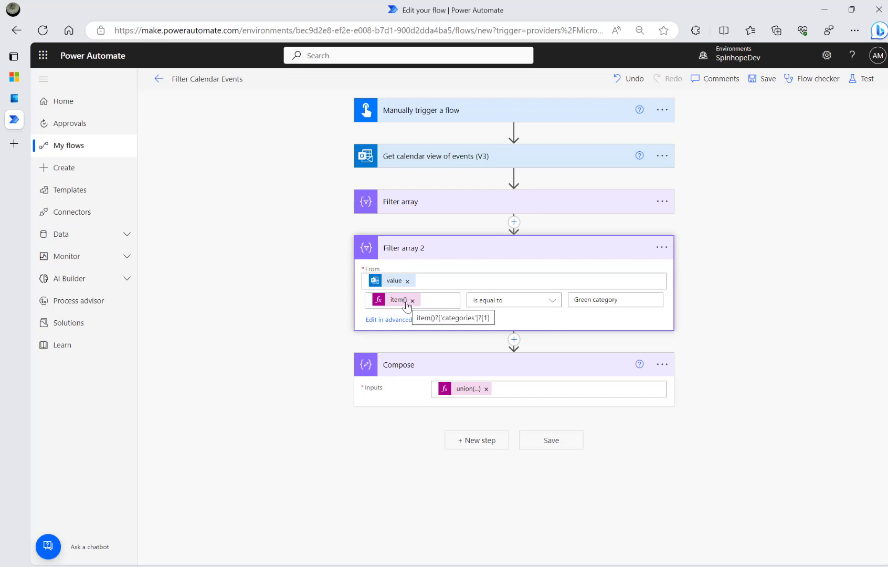
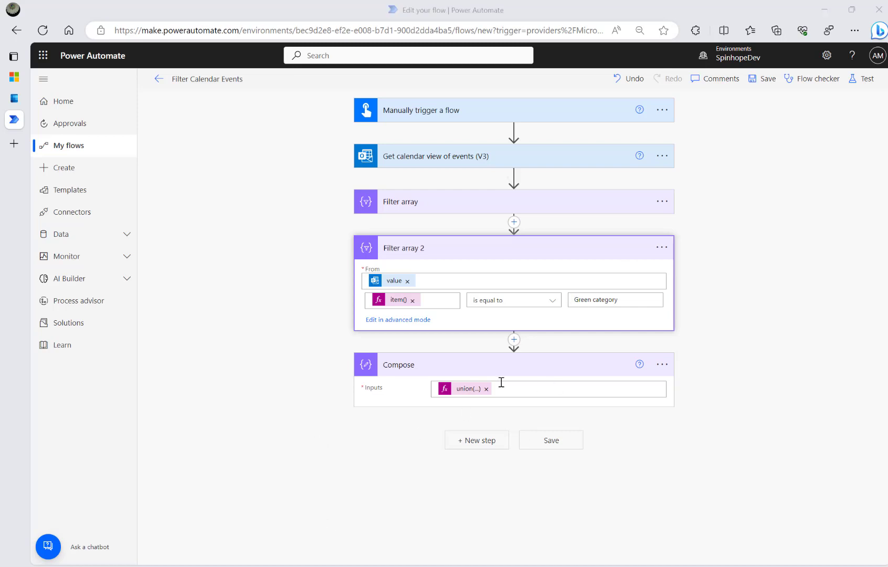
Change Filter array 2 to compare item()?['categories']?[0] against Blue category instead of Green.
click(384, 303)
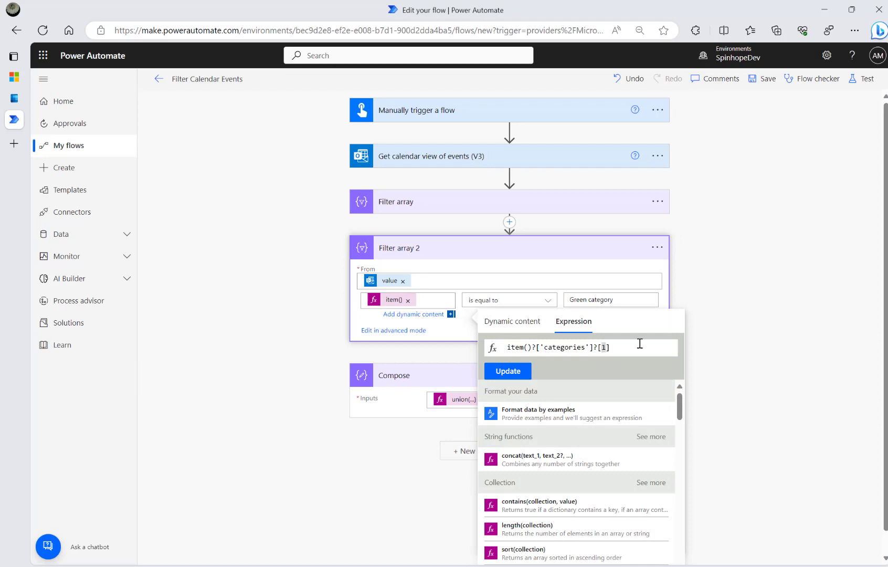
double_click(576, 300)
text(Blue)
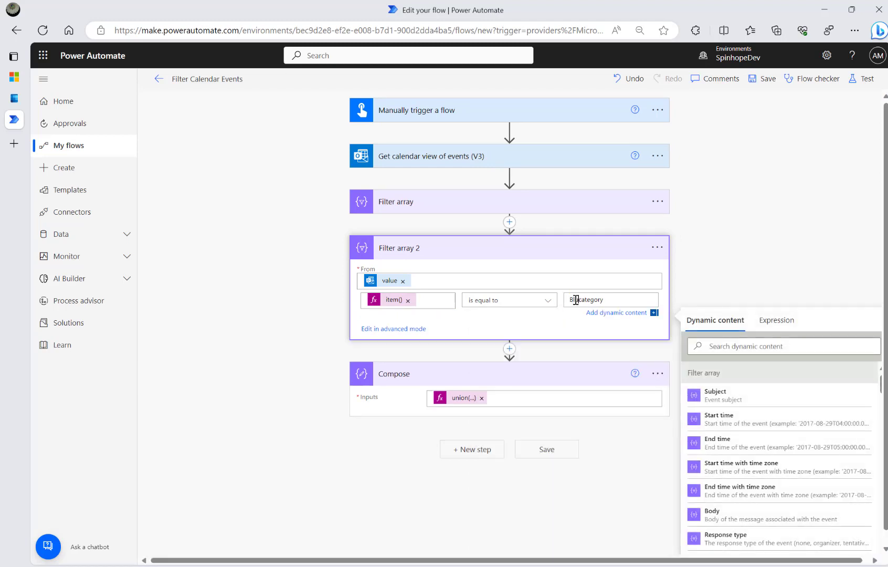
click(298, 284)
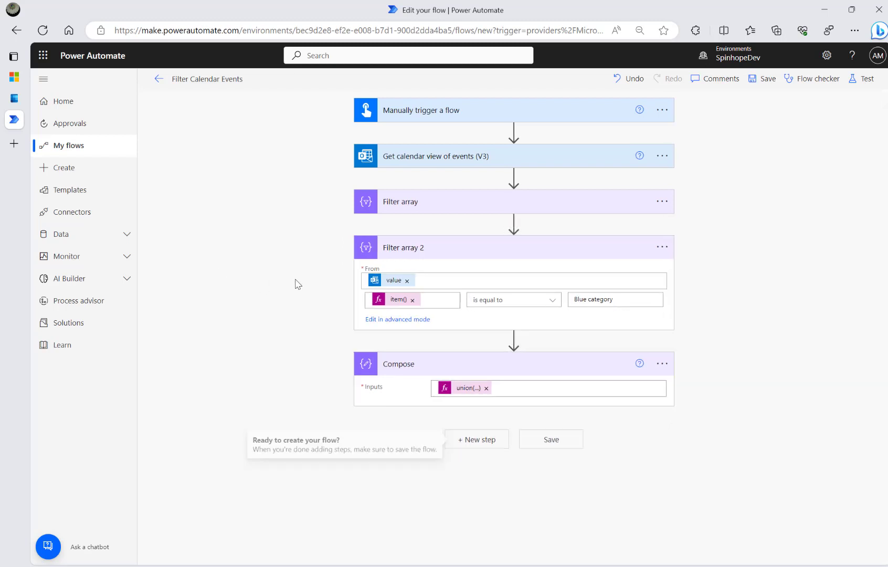
click(400, 300)
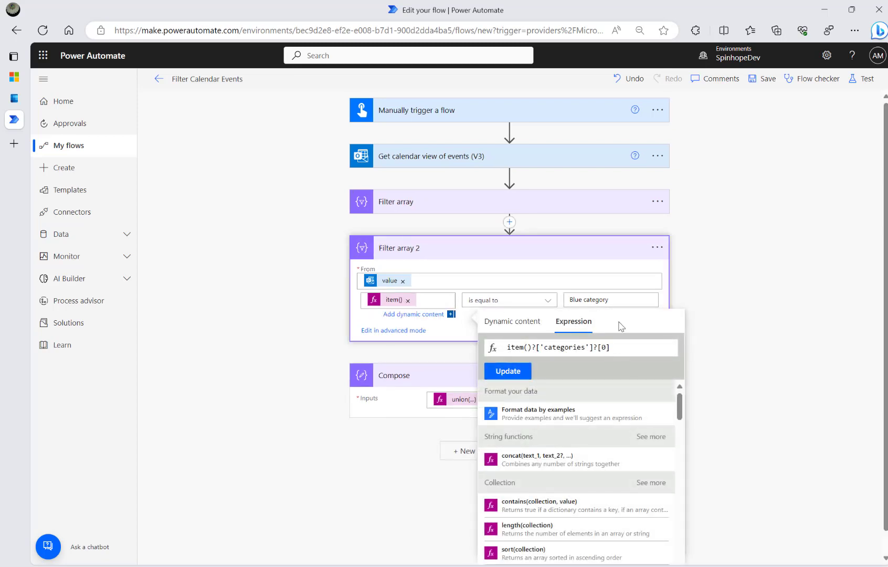
click(510, 372)
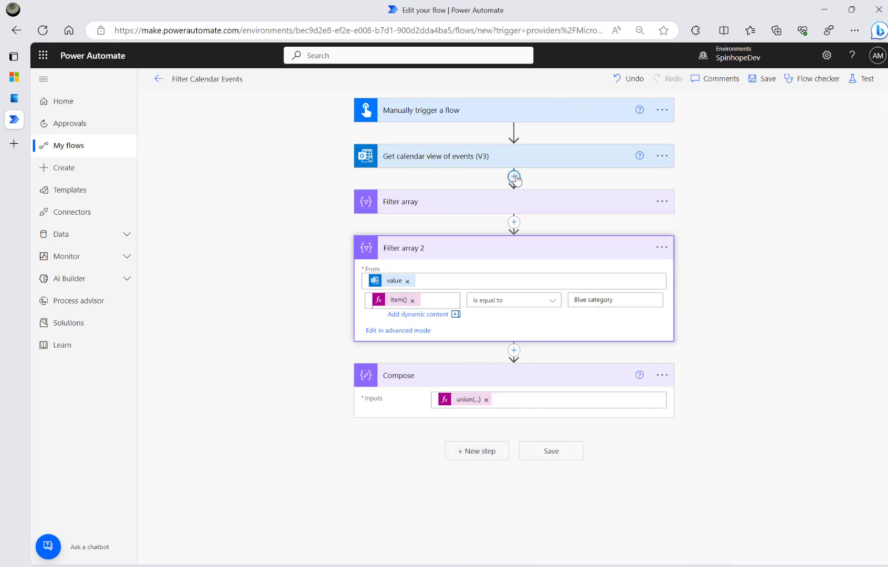
Add a new step after Compose and search the operations for 'filter array'.
click(514, 176)
click(505, 192)
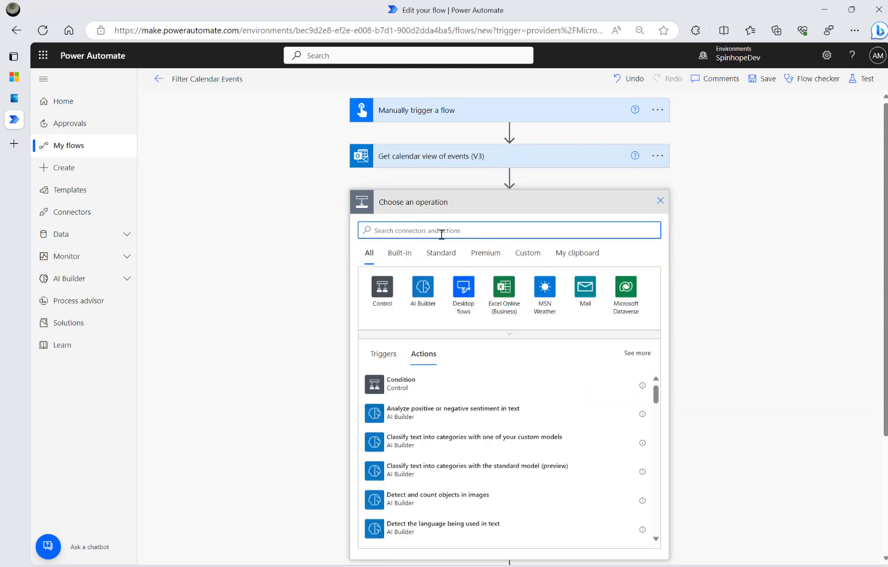
click(658, 201)
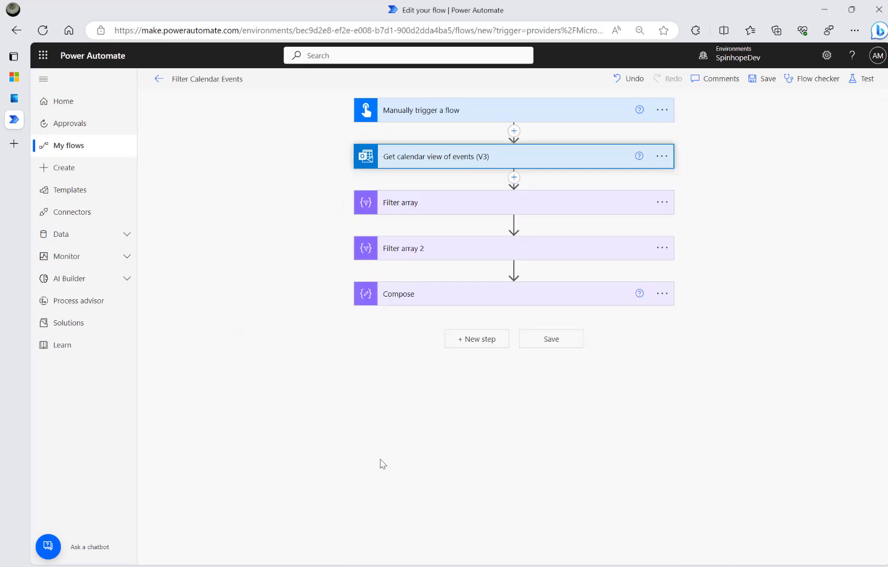
click(420, 294)
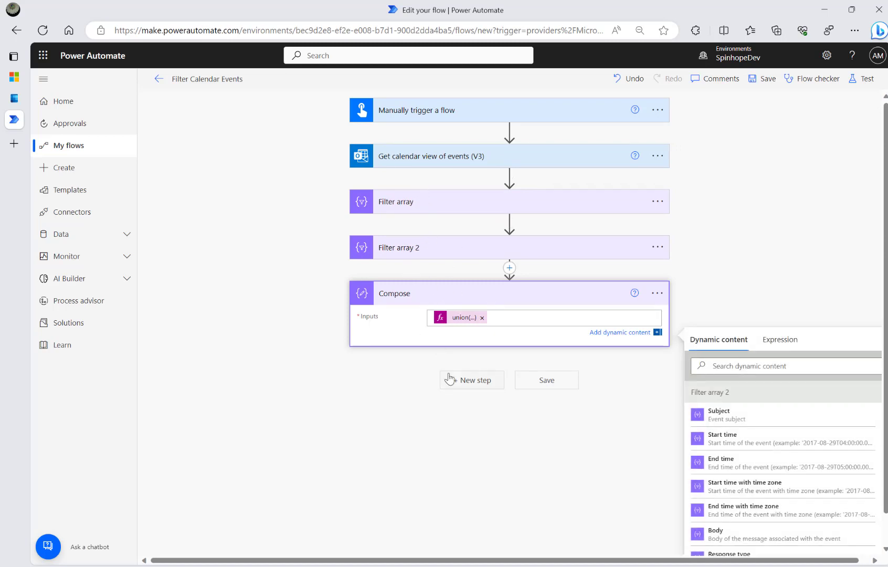
click(474, 383)
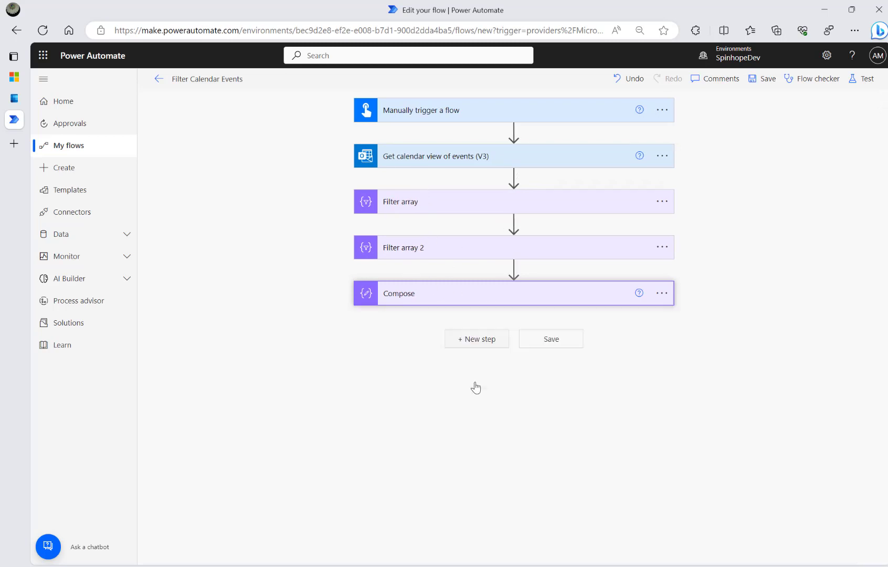
text(filter arra)
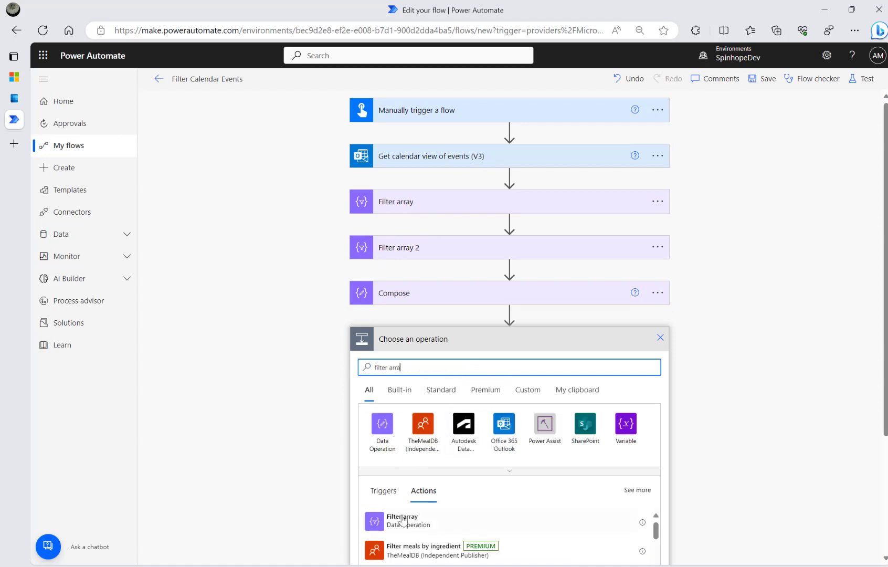
Add a Filter array 3 action whose From field is the calendar events' value list.
click(403, 520)
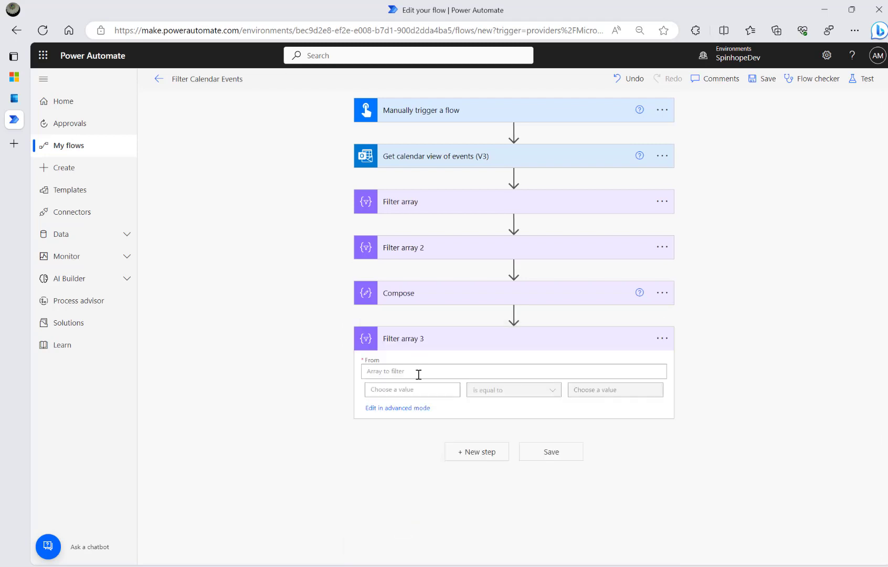
click(418, 374)
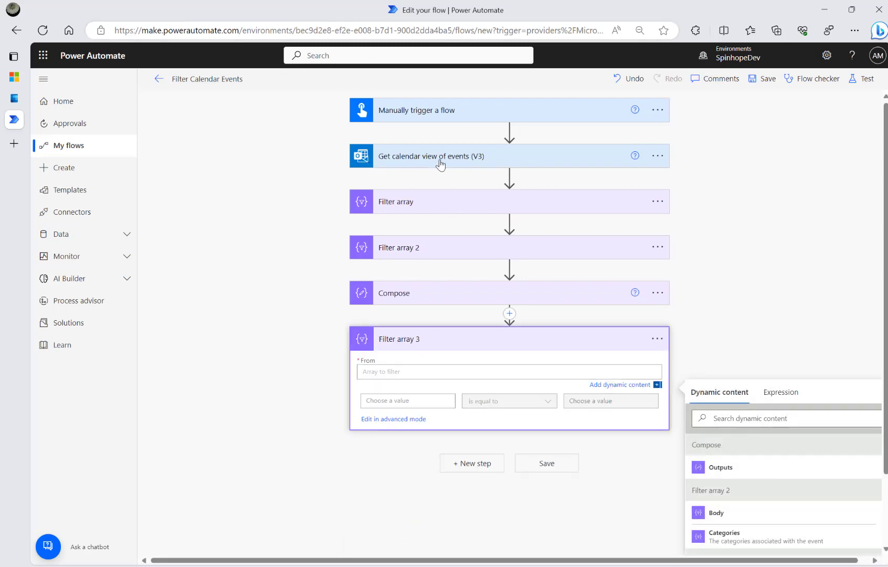
click(727, 415)
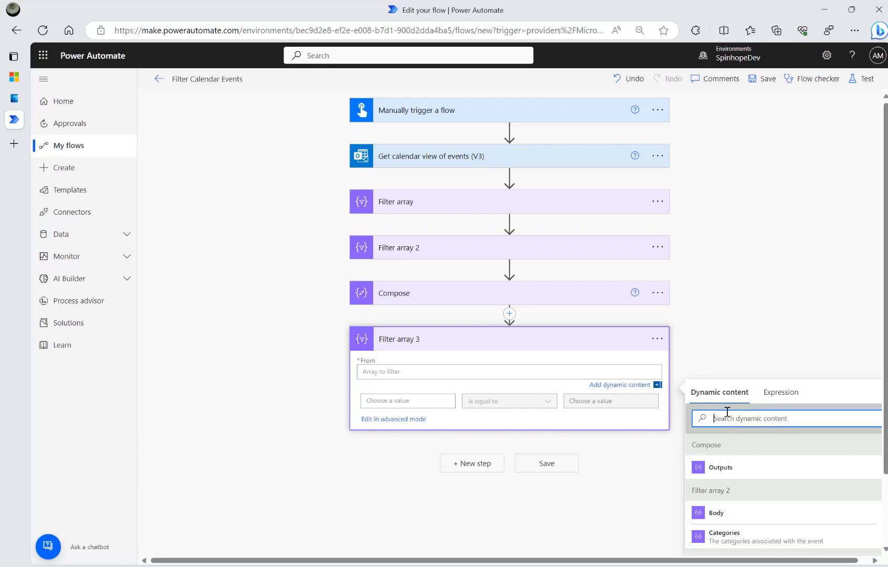
text(value)
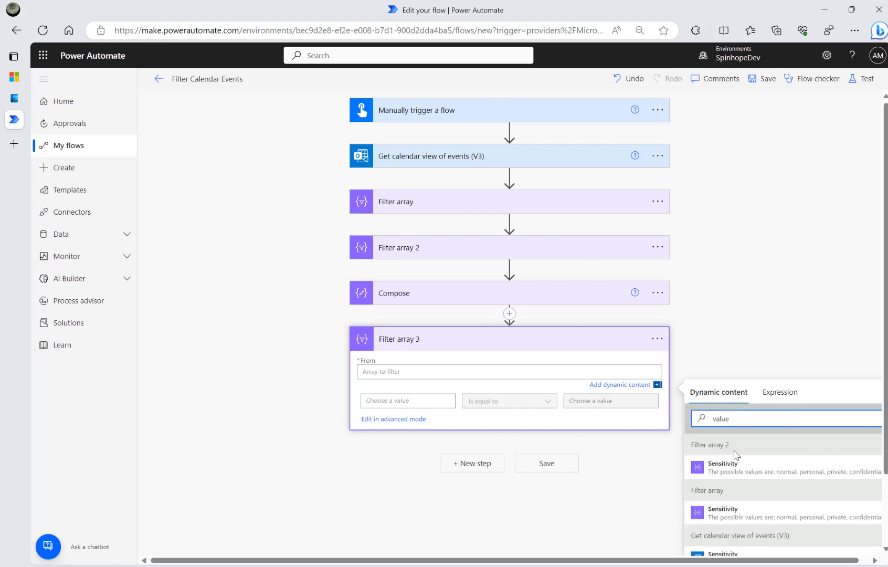
scroll(751, 514, down, 2)
click(736, 496)
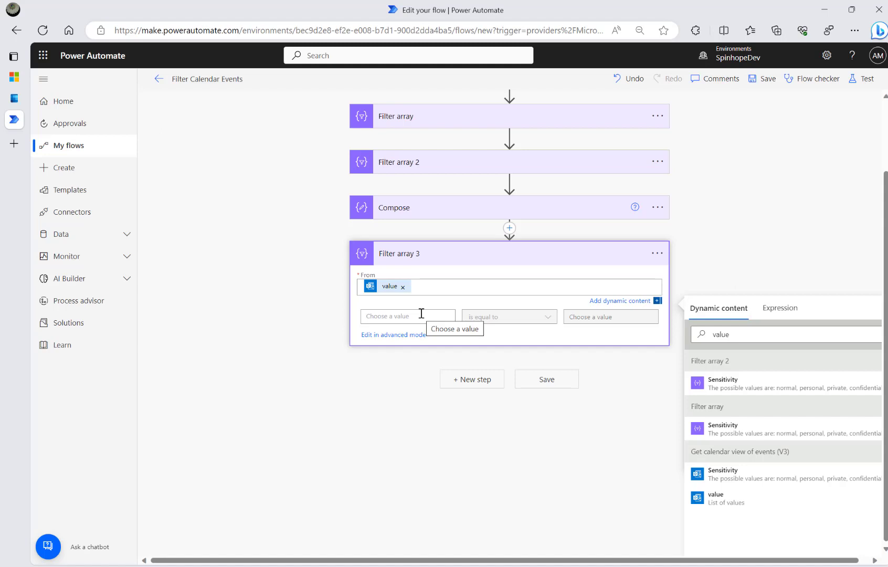
Set Filter array 3's left condition operand to the expression item()?['categories'].
click(421, 313)
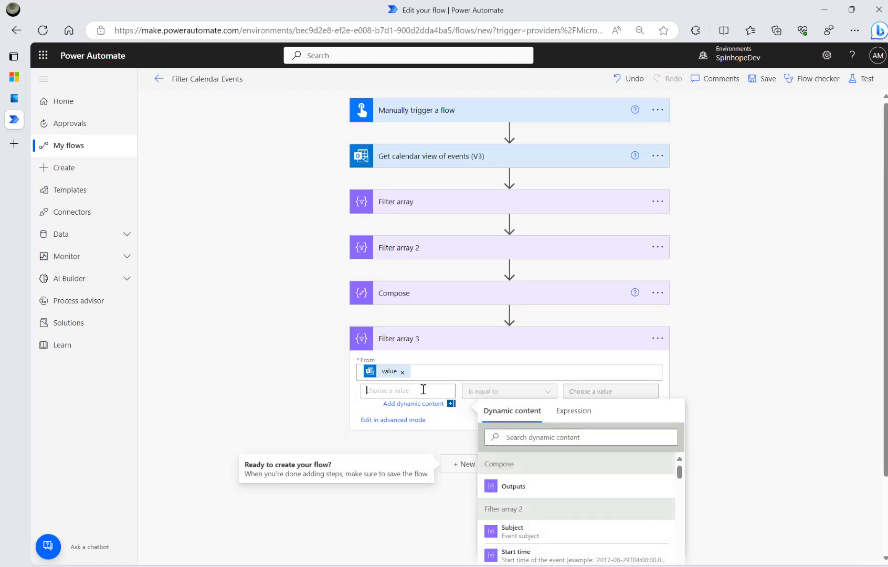
text(ite)
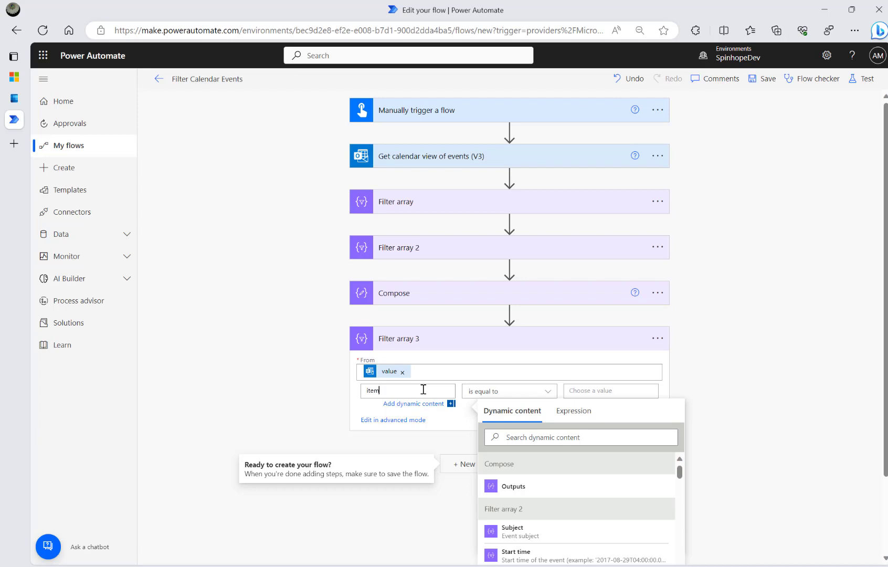
click(577, 415)
text(item()?)
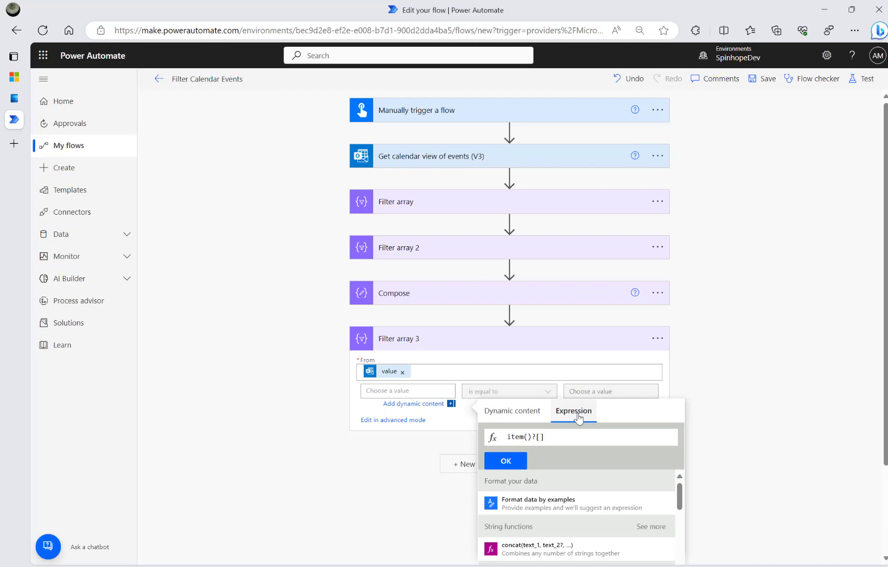
text(['cae)
text(egories)
click(506, 460)
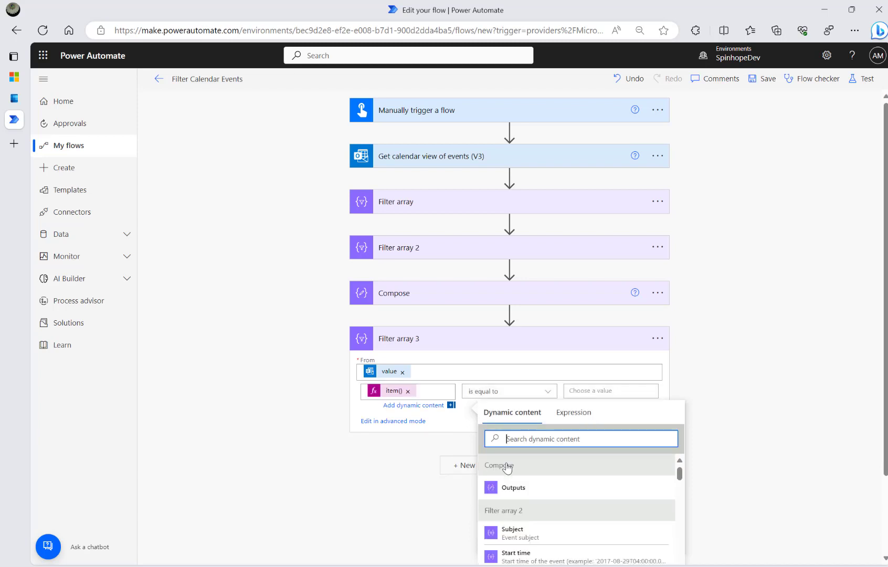
Make the condition operator 'contains' with the value Red category.
click(541, 392)
click(473, 163)
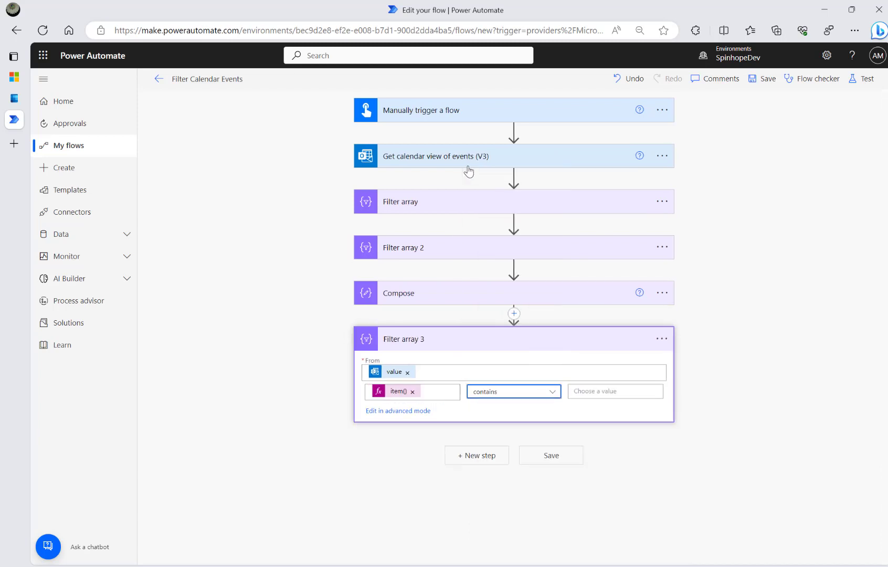
click(595, 393)
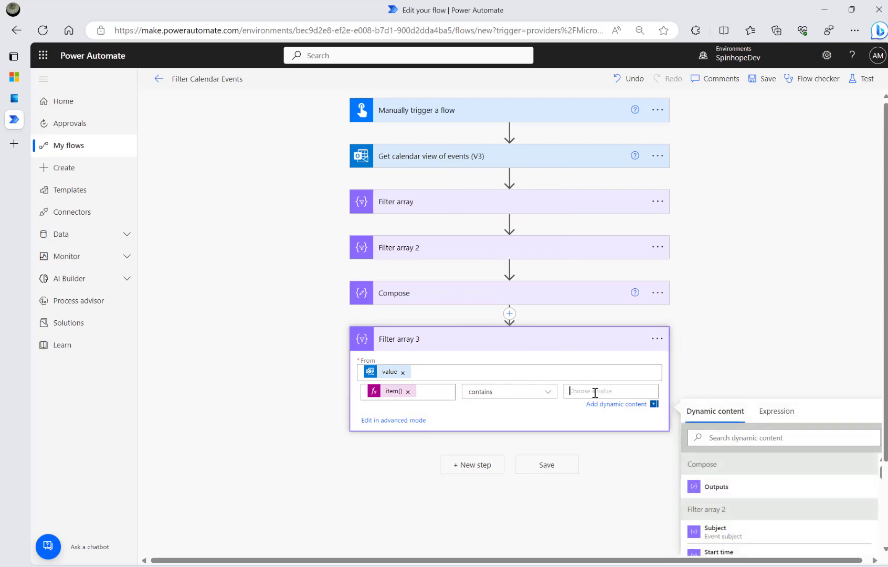
text(Red category)
Save the flow and run a manual test.
click(861, 79)
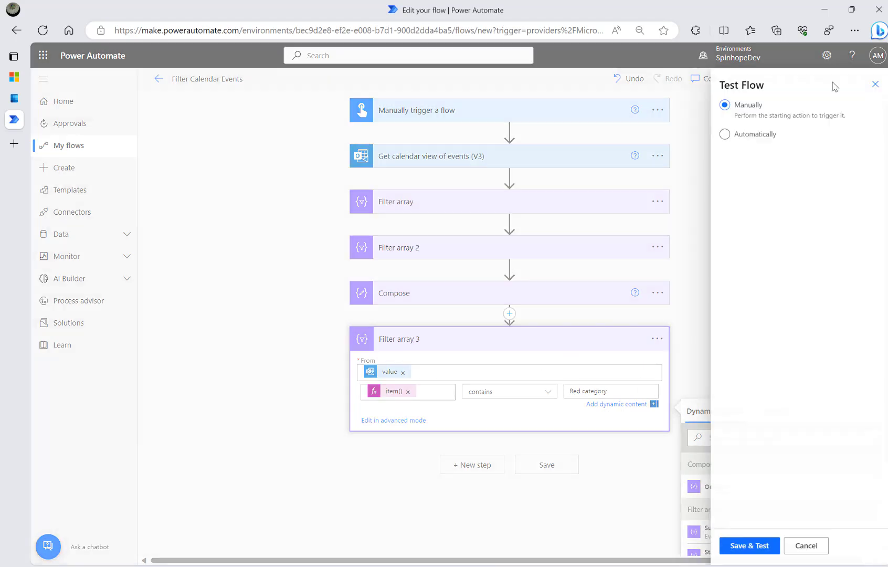
click(749, 548)
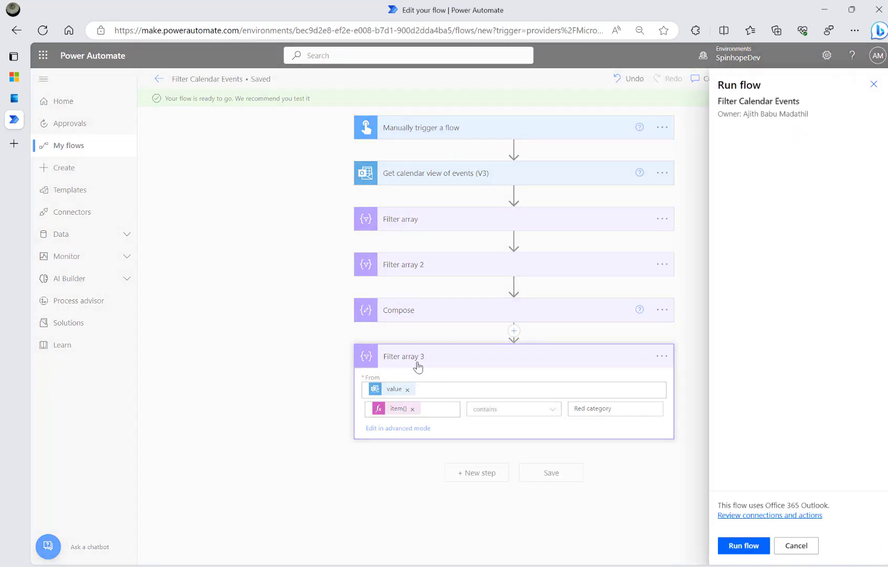
click(741, 549)
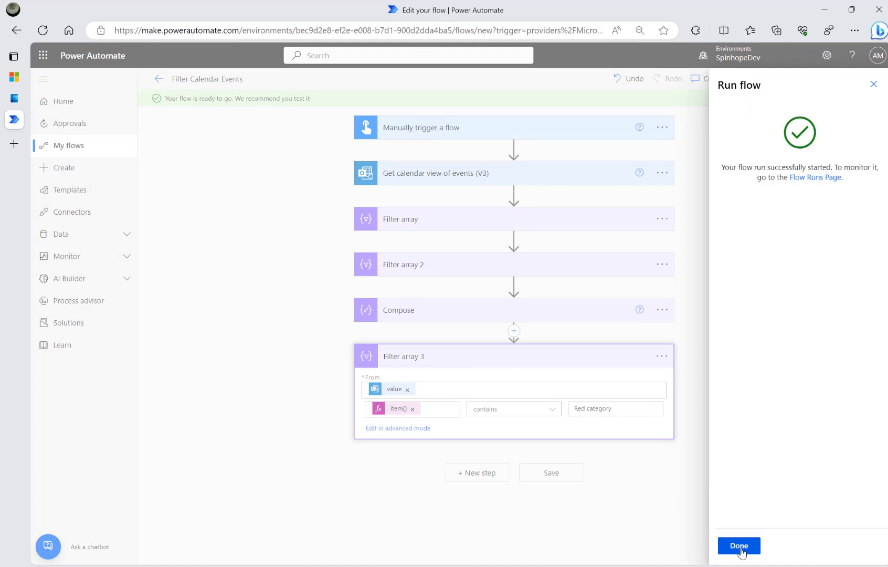
click(739, 546)
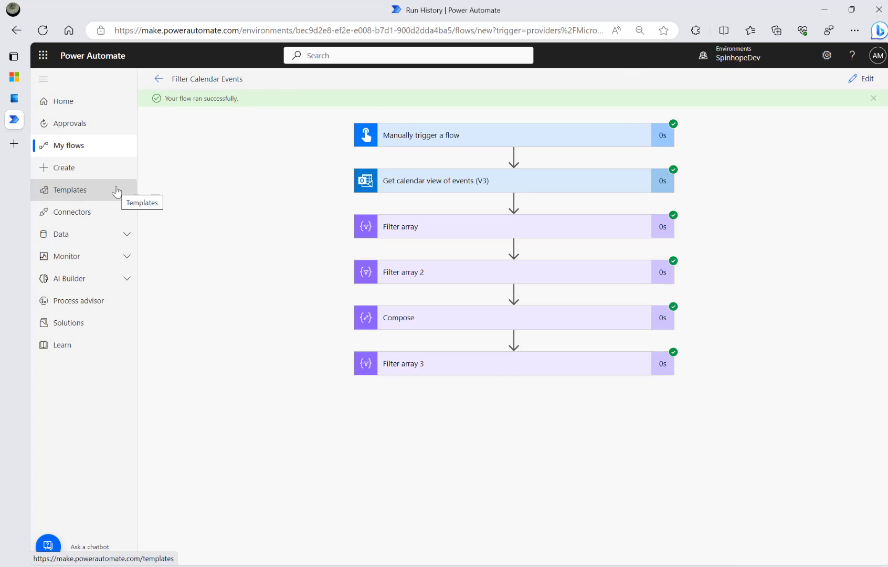
Inspect Filter array 3's raw outputs to confirm the Red category 'Dev' event was returned.
click(443, 363)
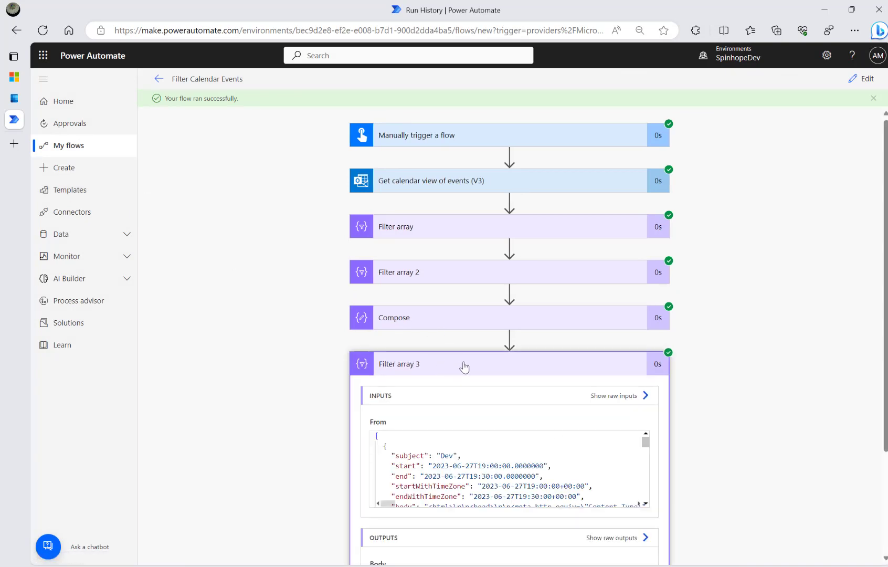
scroll(694, 440, down, 3)
scroll(607, 459, down, 3)
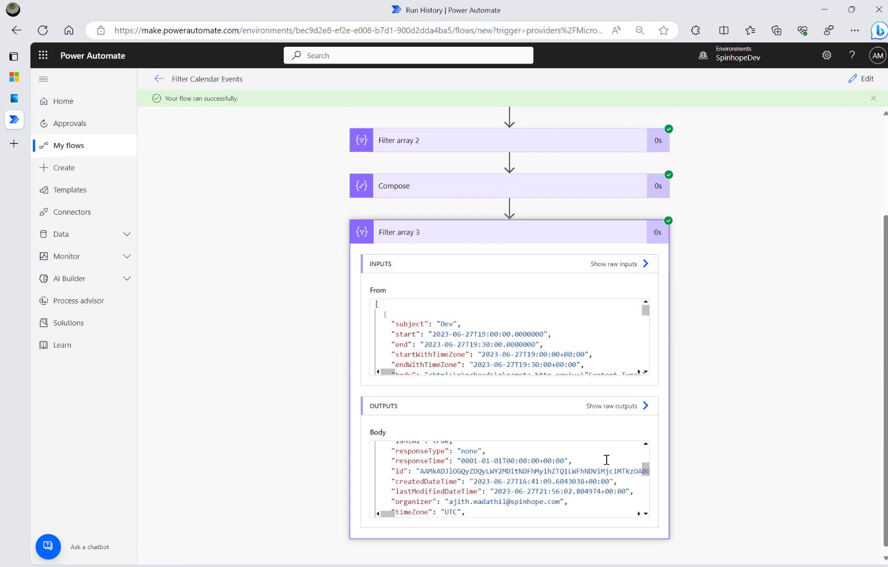
scroll(567, 471, down, 3)
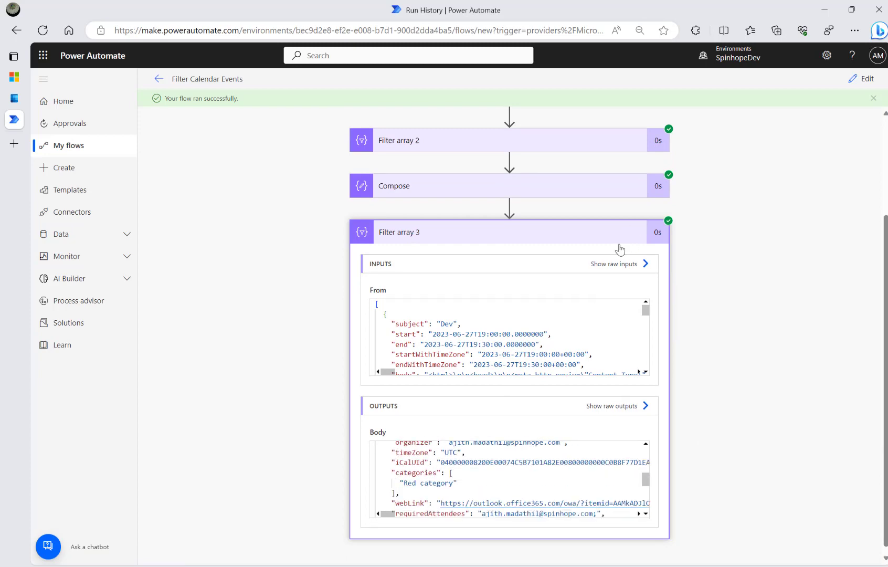
click(618, 407)
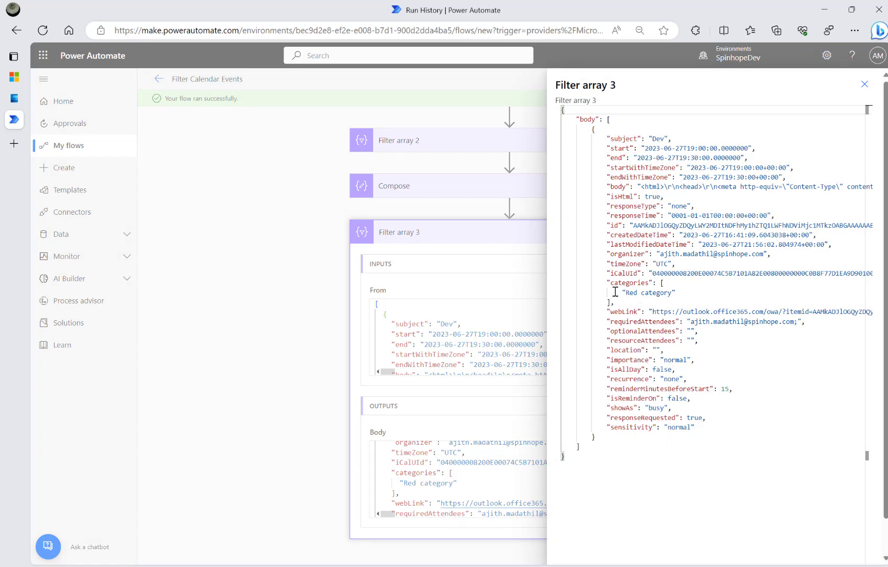
drag(624, 294, 718, 293)
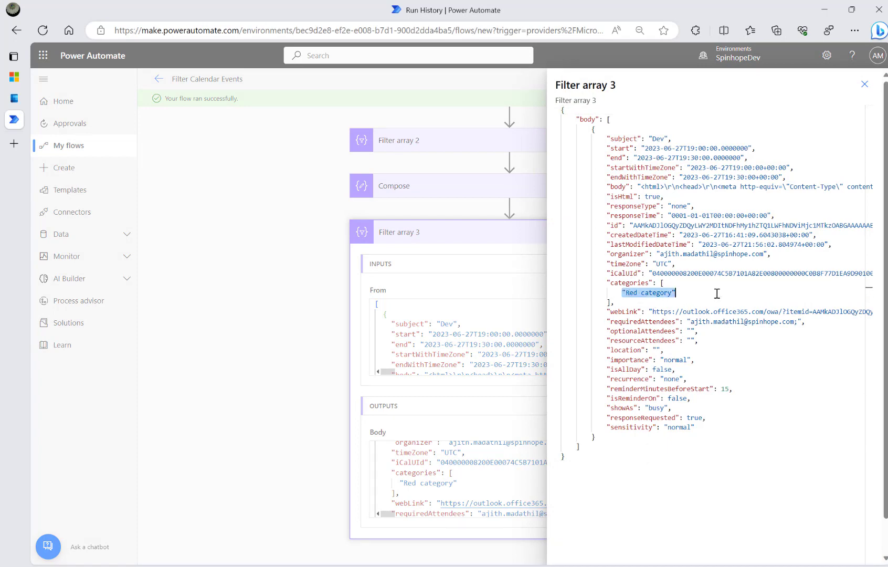
click(864, 84)
Back in the editor, change Filter array 3's value from Red to Blue category.
click(861, 76)
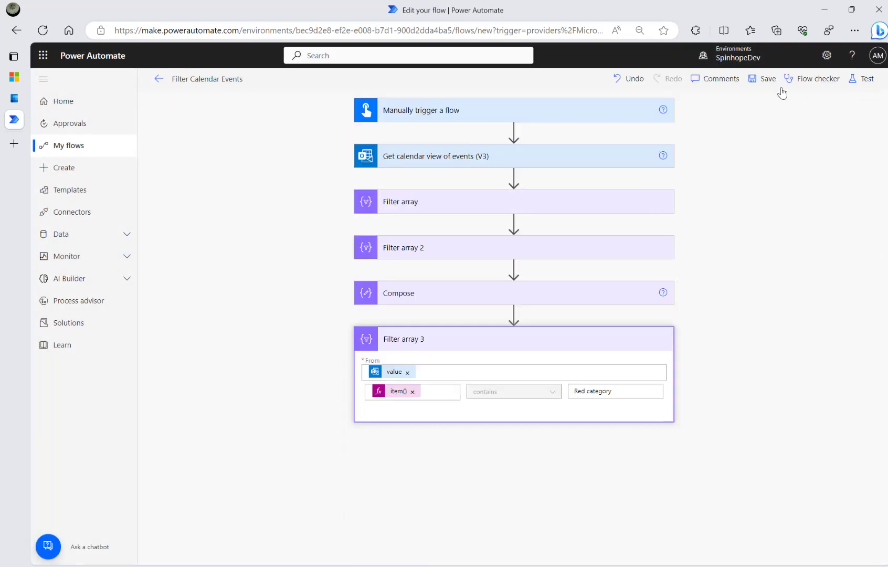
double_click(576, 391)
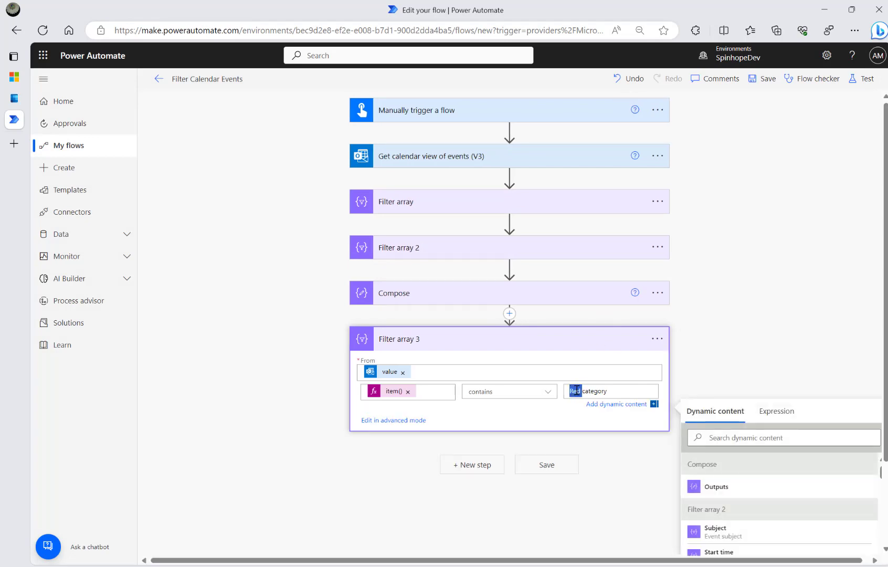
text(Blue)
Save the flow and set up a manual test run.
click(862, 78)
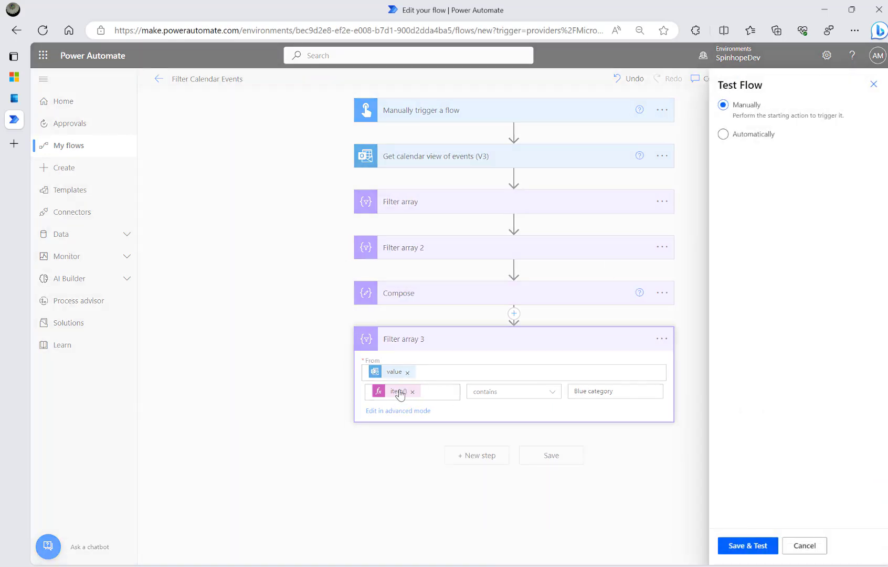
click(806, 545)
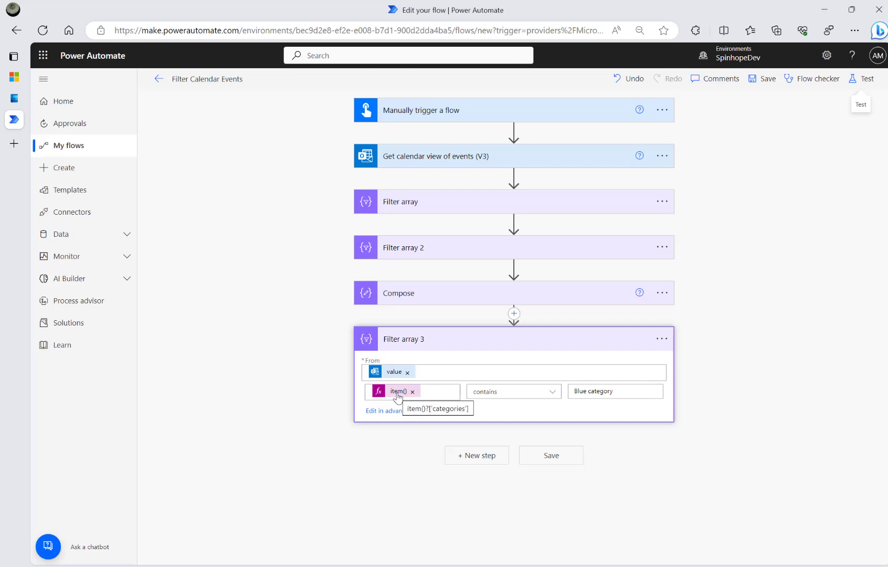
click(852, 84)
click(746, 548)
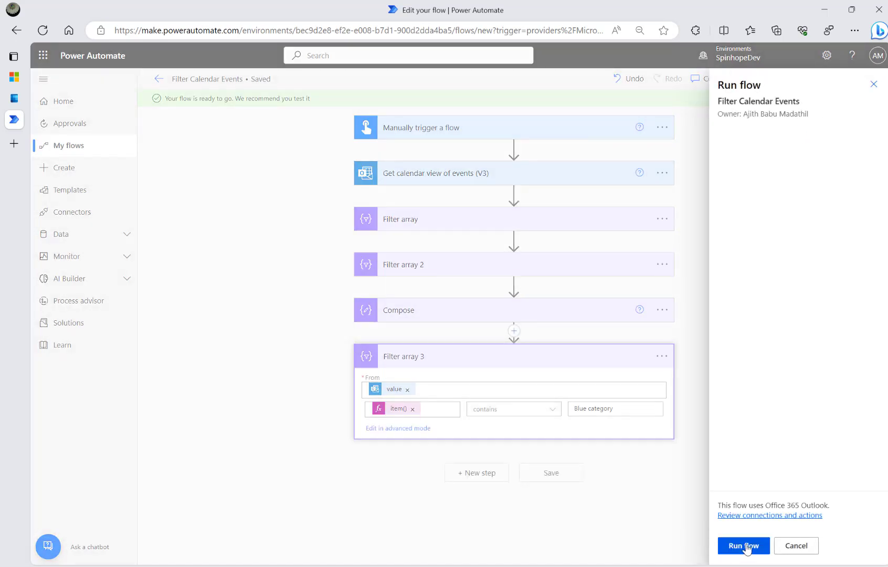
Run the test and confirm Filter array 3 returns the 'Test' event with Blue and Green categories.
click(746, 547)
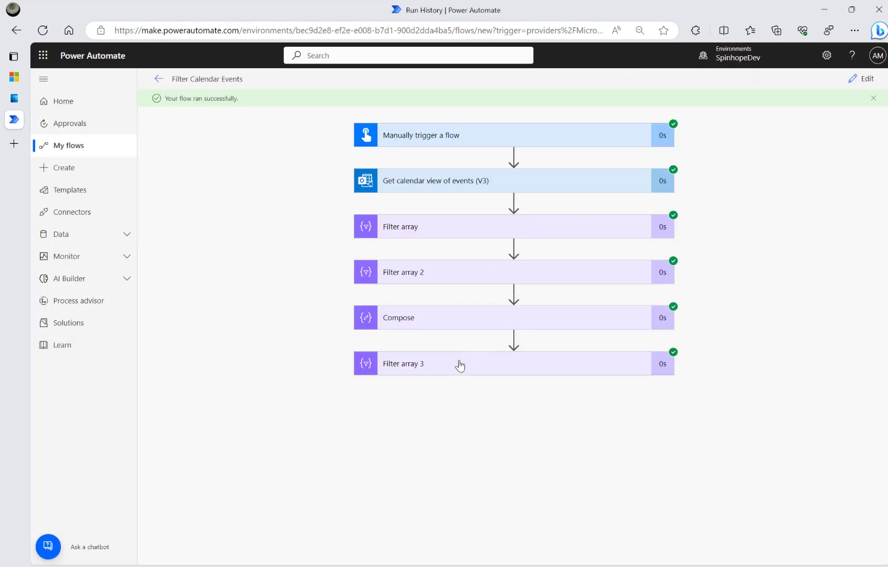
click(460, 366)
scroll(841, 453, down, 3)
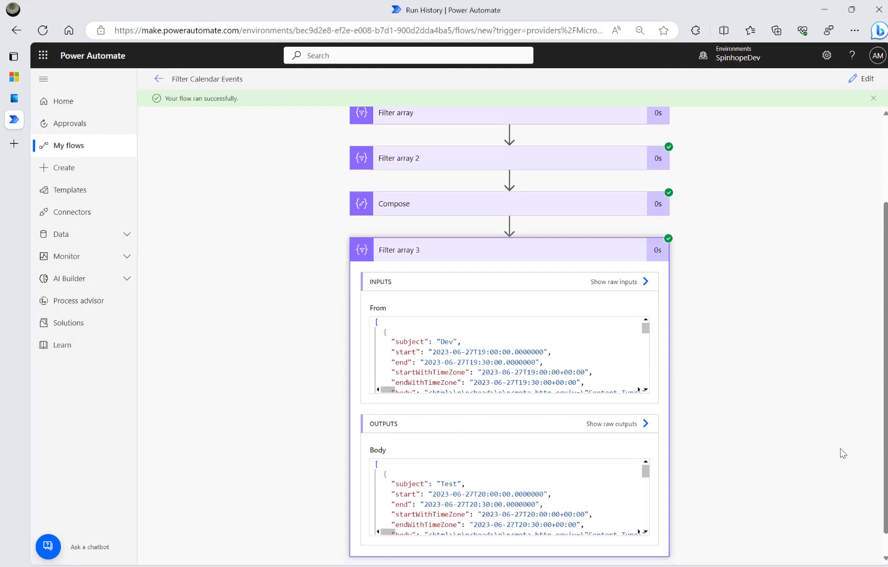
click(626, 400)
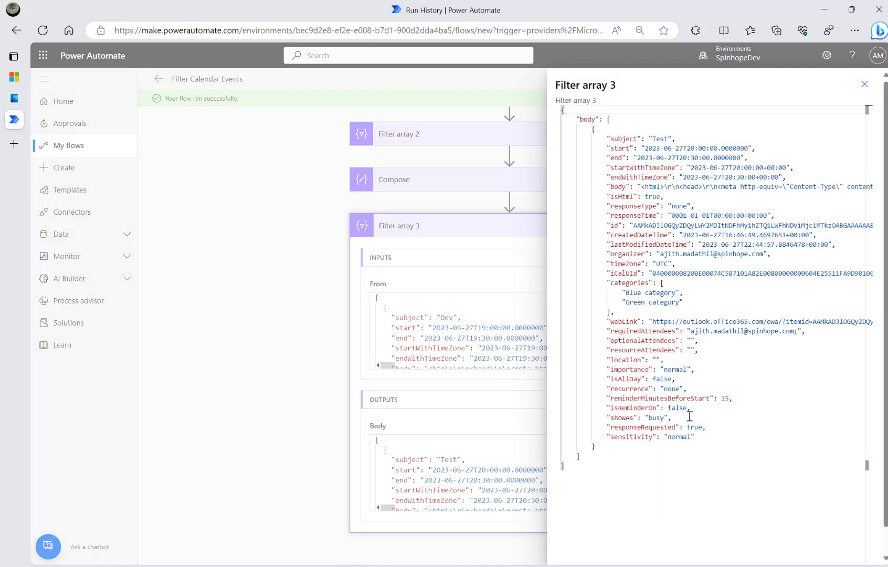
drag(624, 287, 730, 308)
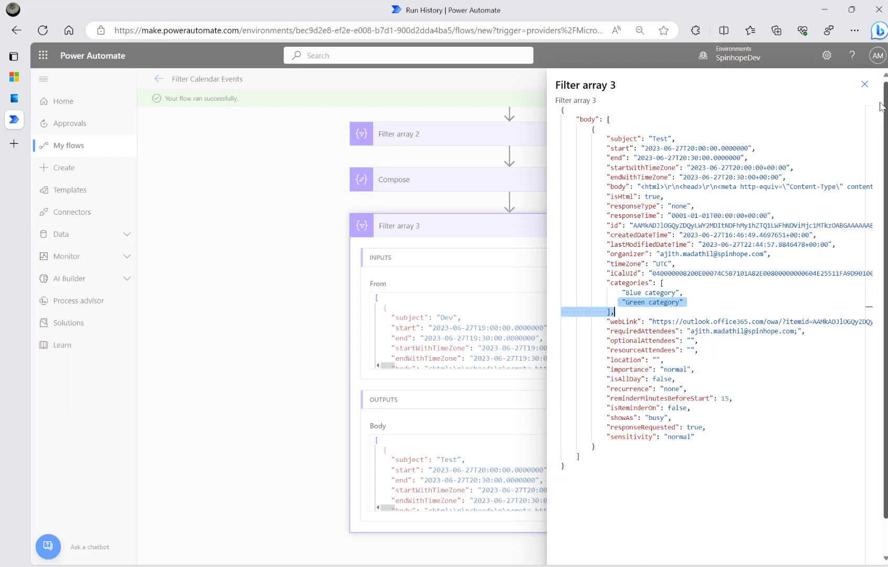
click(865, 85)
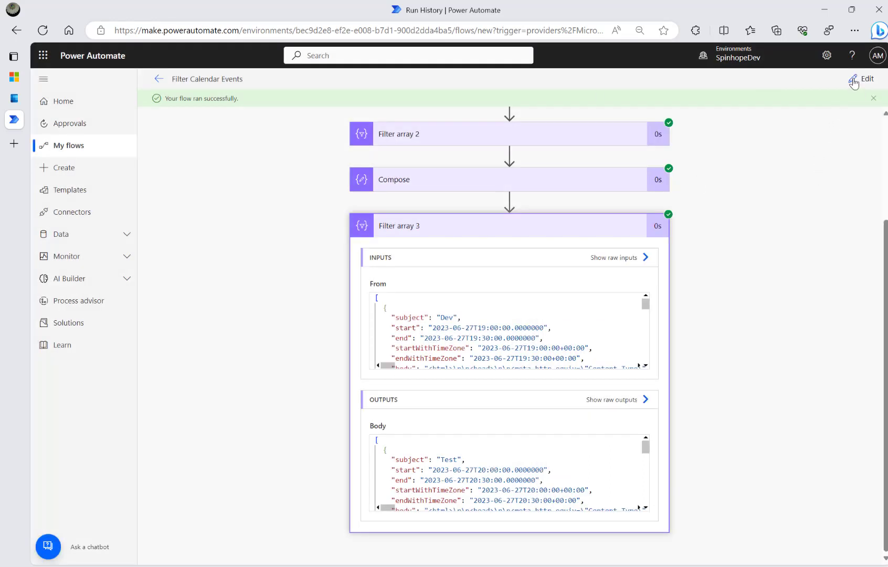
Show Filter array 3's condition in advanced mode and select the whole contains() expression.
click(853, 80)
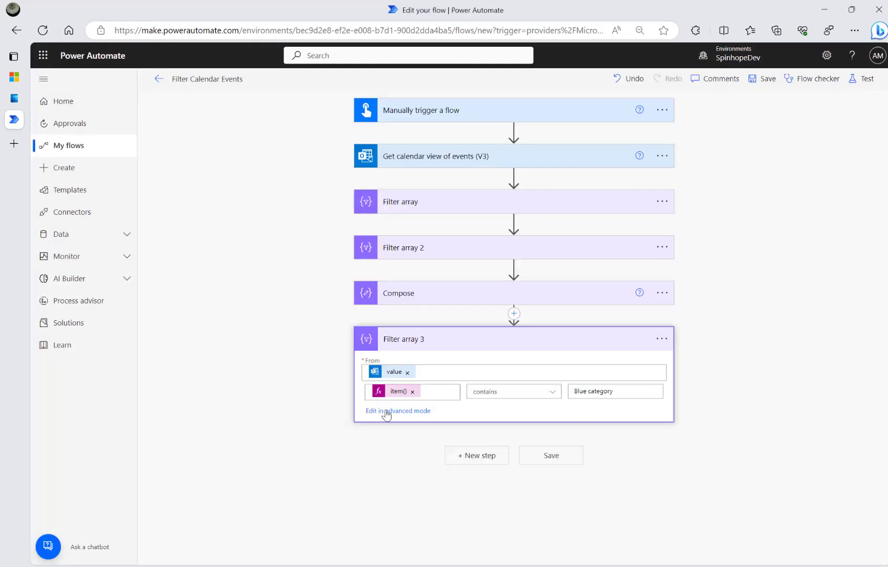
click(386, 412)
drag(527, 394, 65, 378)
key(ctrl+c)
click(524, 391)
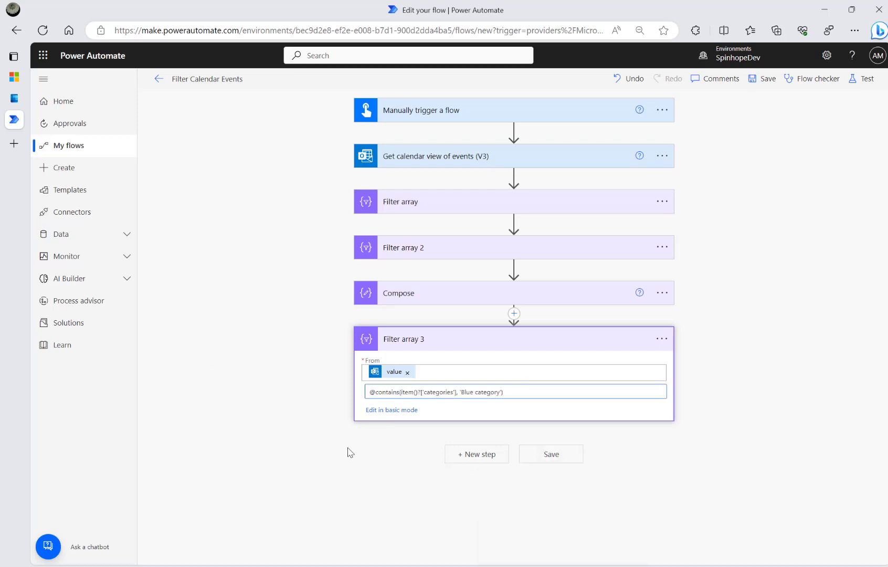
Start launching Notepad from the Win+R Run prompt.
key(super+r)
text(note)
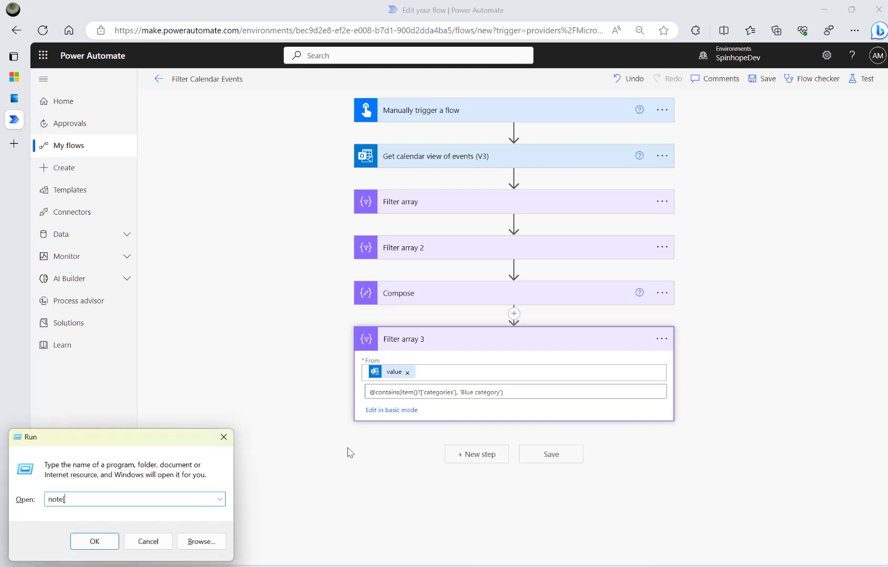
key(BackSpace)
key(BackSpace)
Open Notepad, paste the contains() expression and wrap it in and(.
key(Return)
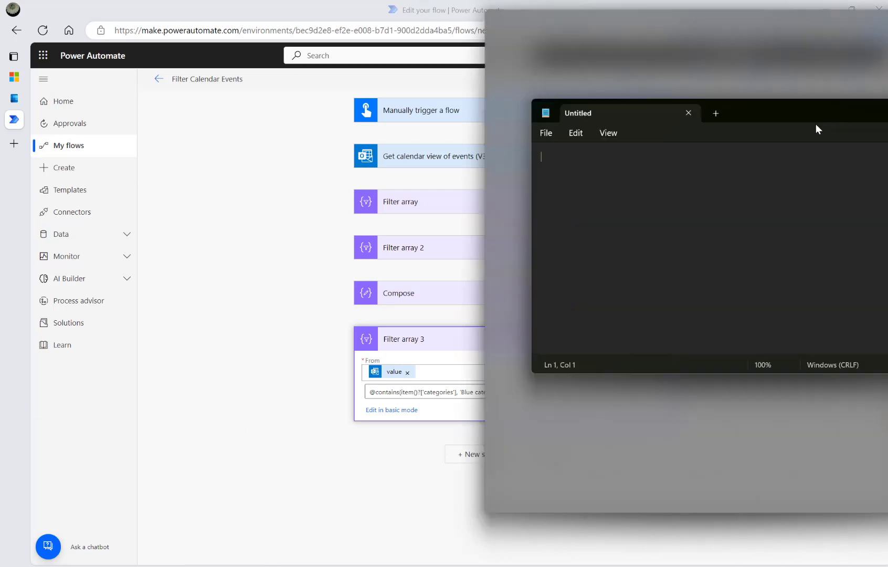
drag(814, 128, 428, 133)
key(ctrl+v)
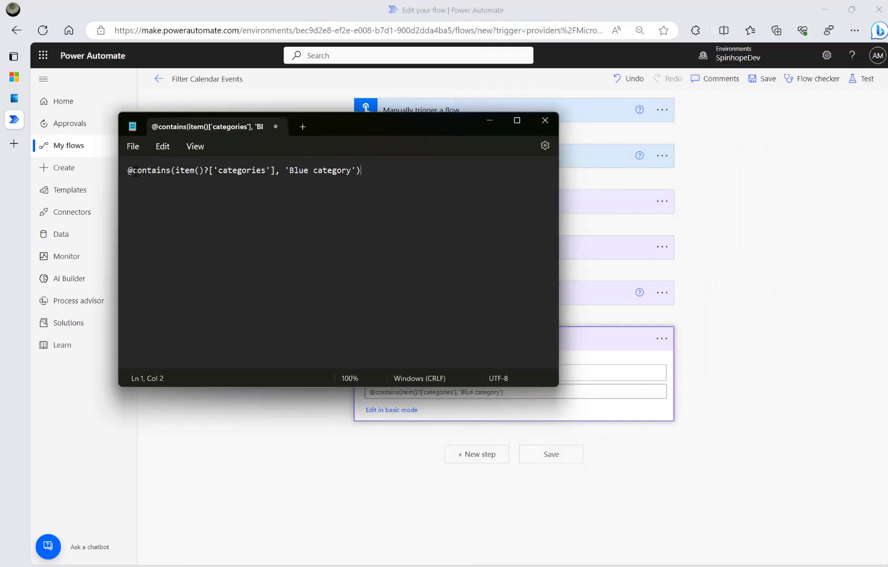
text(and()
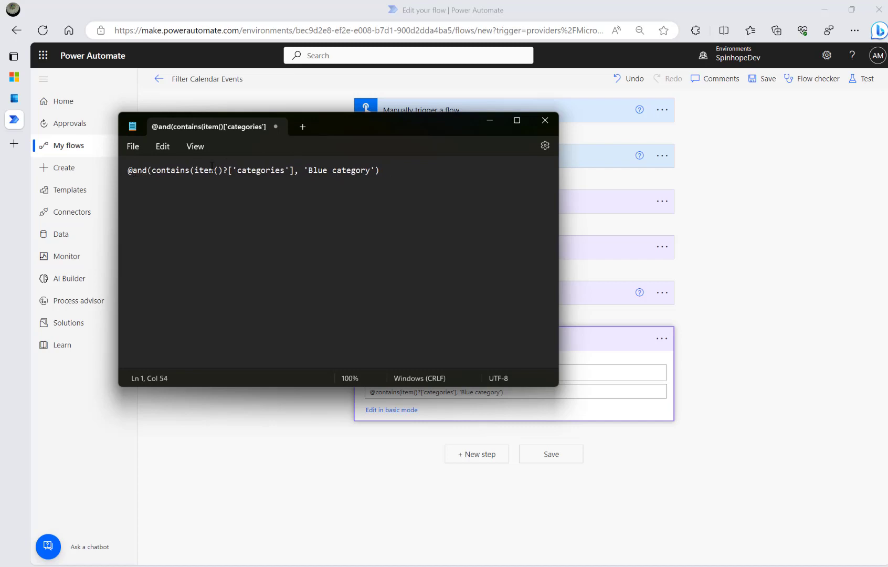
Paste a second contains() check and change its category to Red.
shift+click(152, 173)
key(ctrl+c)
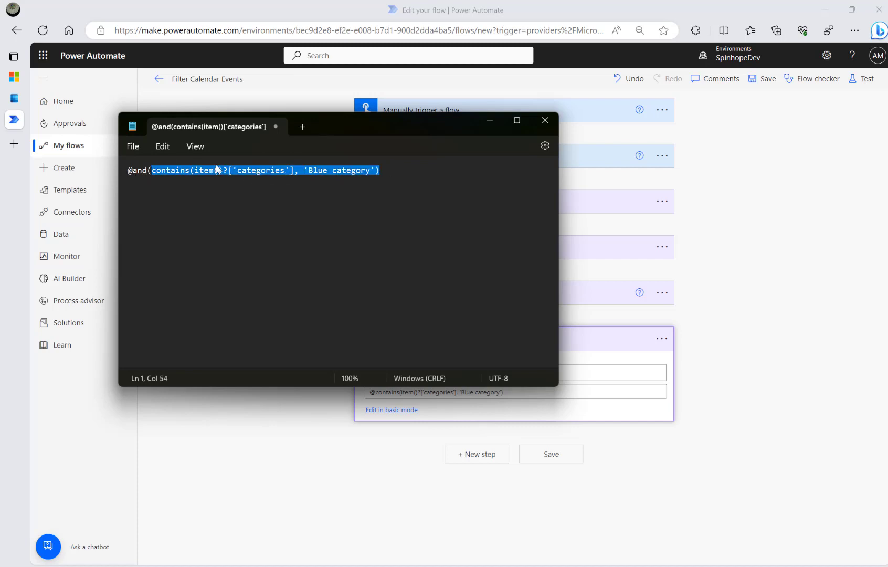
click(392, 167)
key(ctrl+v)
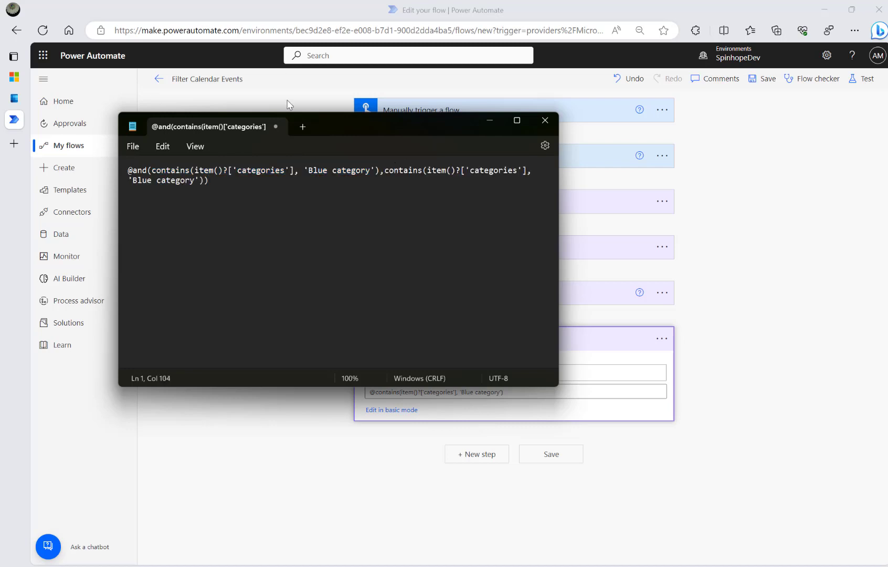
double_click(142, 180)
text(Red)
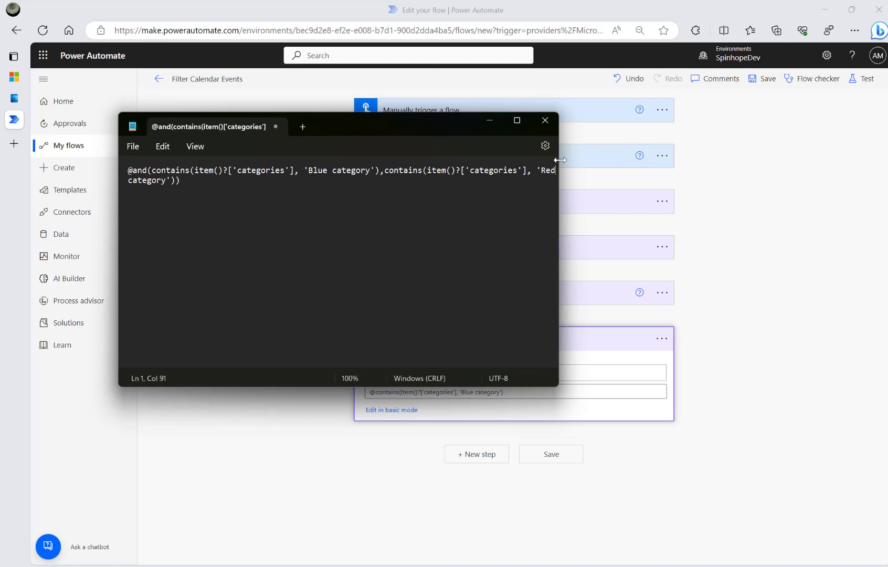
drag(560, 160, 761, 163)
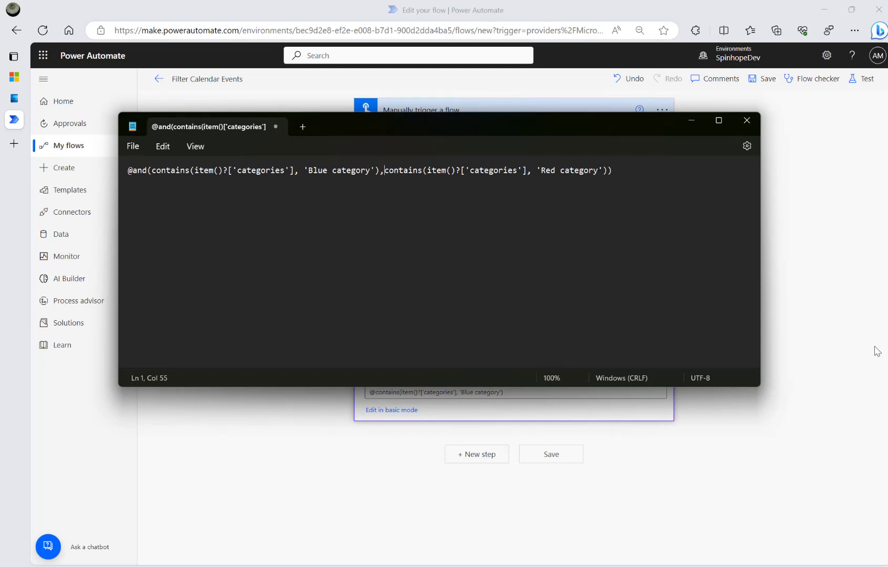
Paste a third contains() check before the closing parenthesis and select its category word.
shift+click(607, 172)
key(ctrl+c)
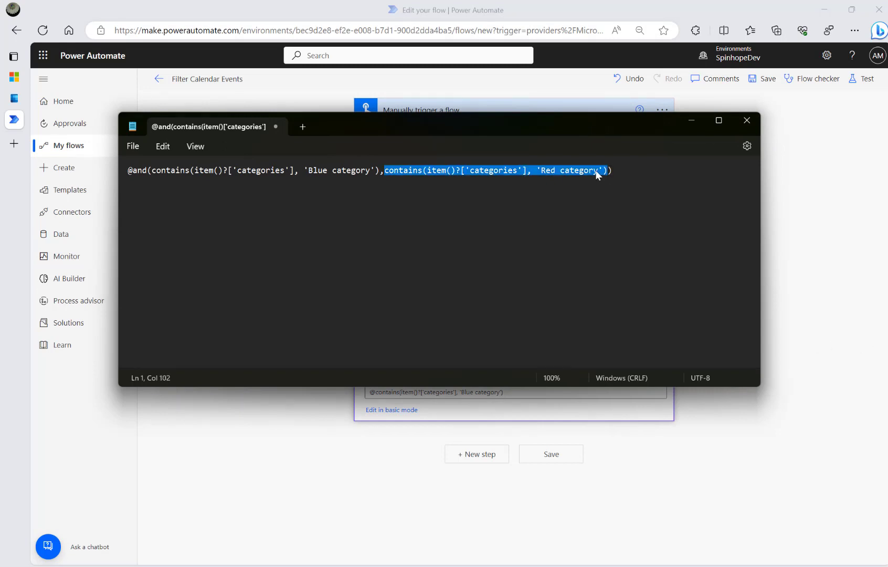
click(611, 169)
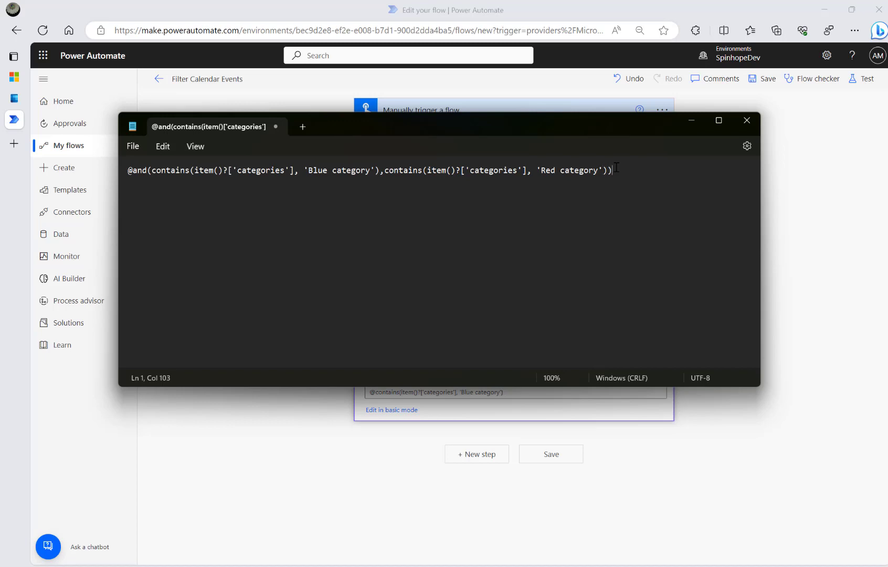
key(Left)
text(,)
key(ctrl+v)
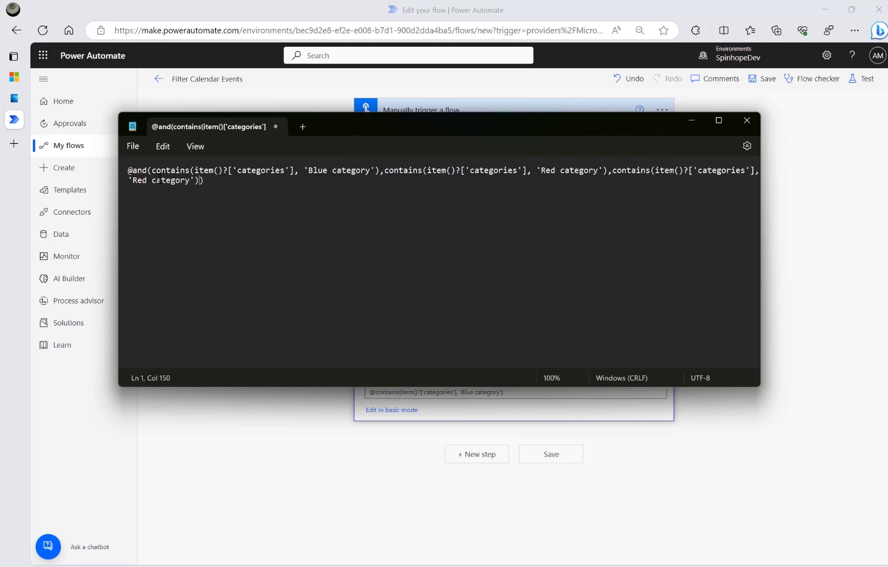
double_click(139, 181)
Set the third contains() check's value to Green category.
text(Green)
click(225, 183)
key(ctrl+a)
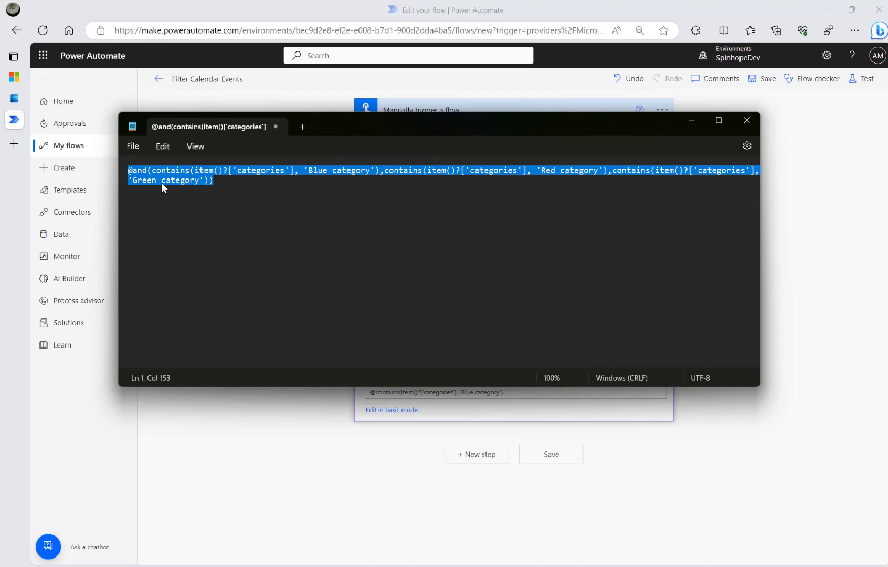
double_click(141, 170)
text(or)
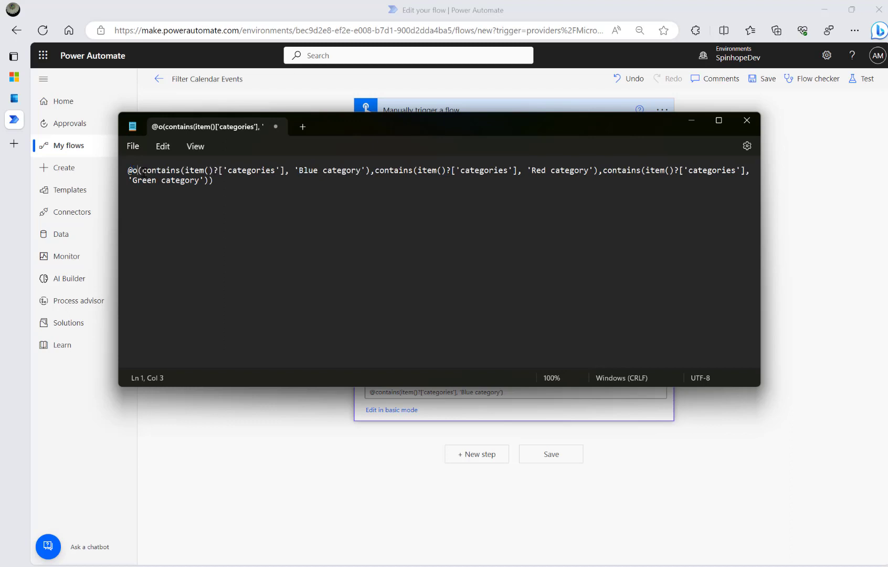
key(ctrl+a)
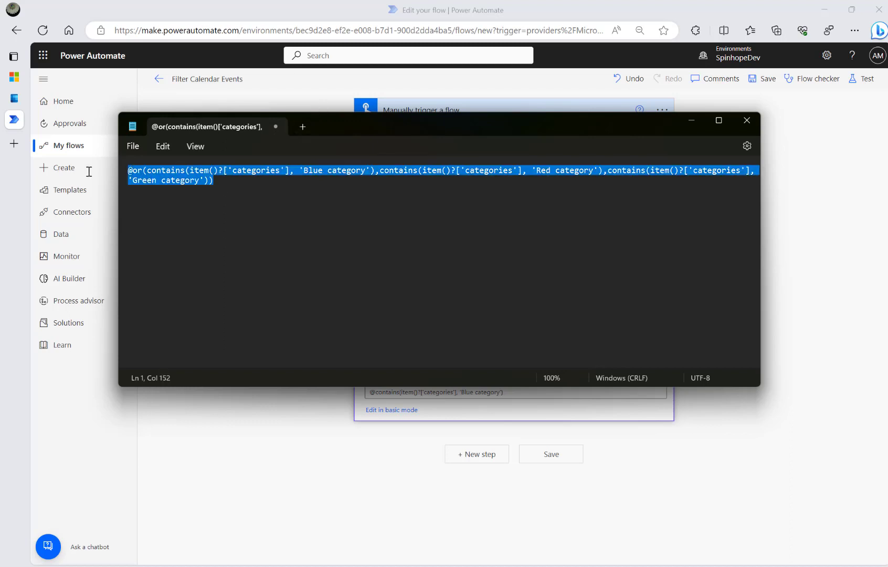
click(309, 446)
Replace Filter array 3's advanced-mode expression with the pasted or() text.
click(406, 392)
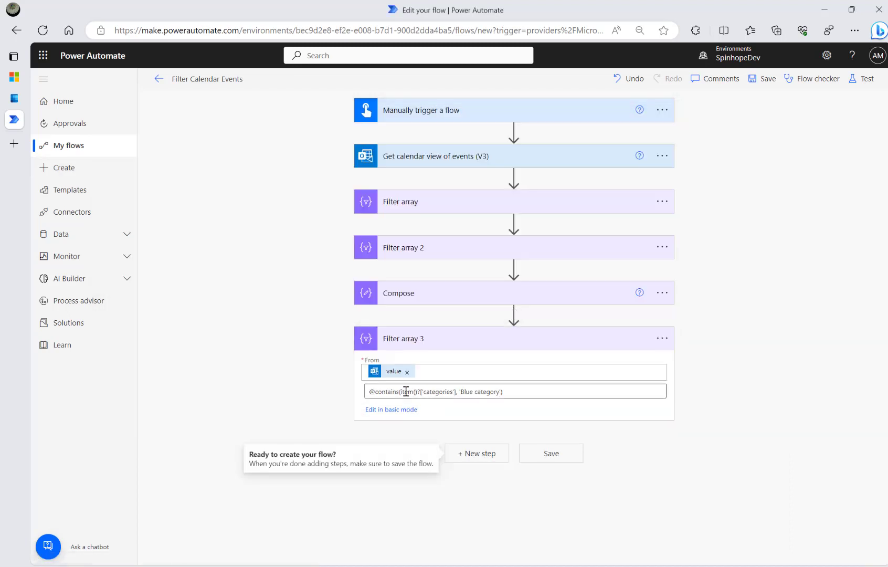
key(ctrl+a)
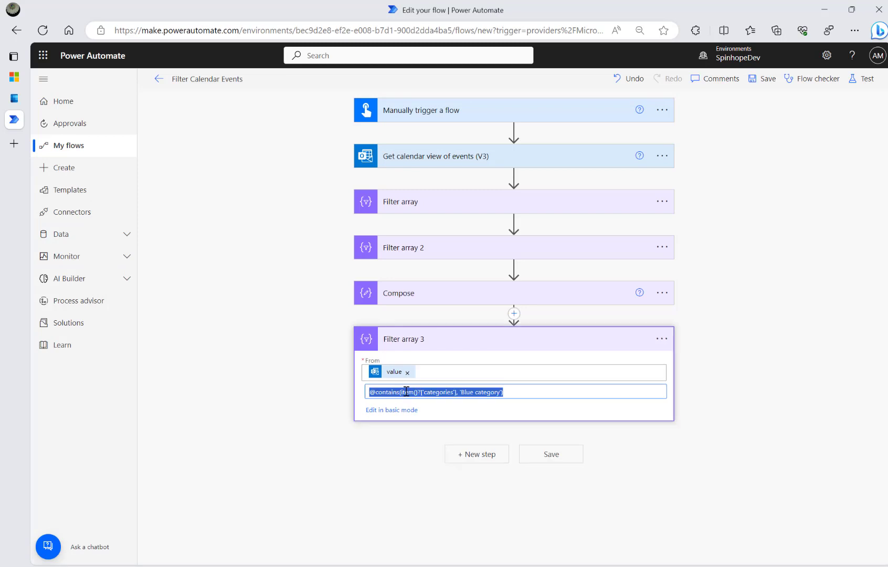
key(BackSpace)
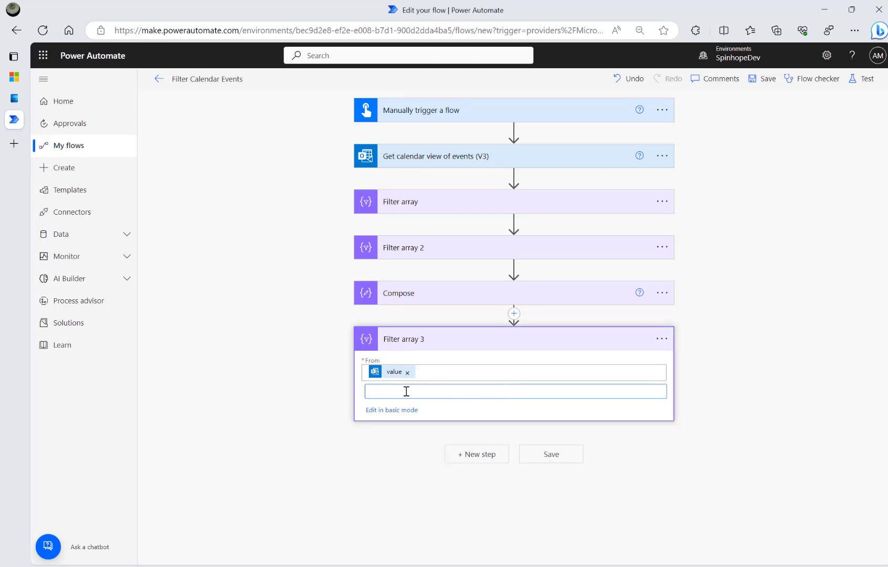
text(@or(contains(item()?['categories'], 'Blue category'),contains(item()?['categories'], 'Red)
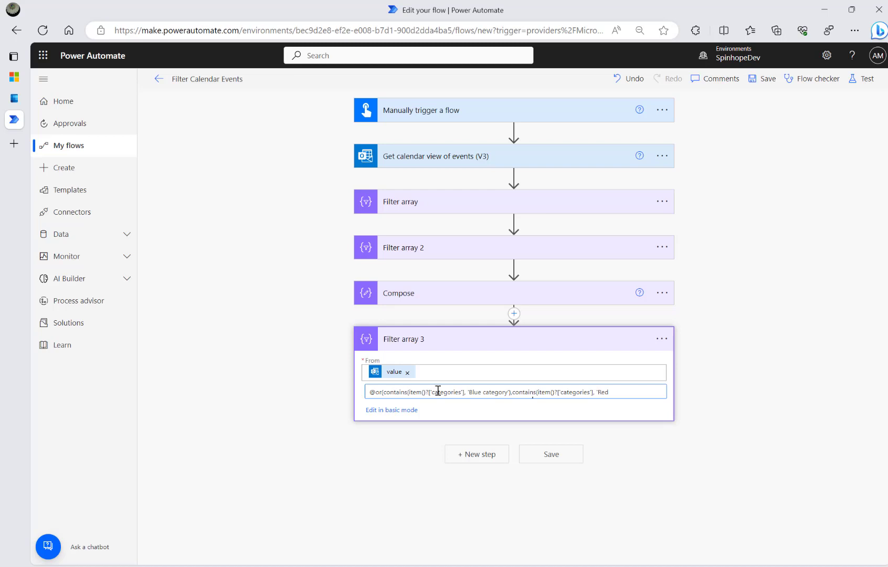
Recopy the full Blue, Red and Green or() expression from Notepad and paste it over the incomplete one.
key(alt+Tab)
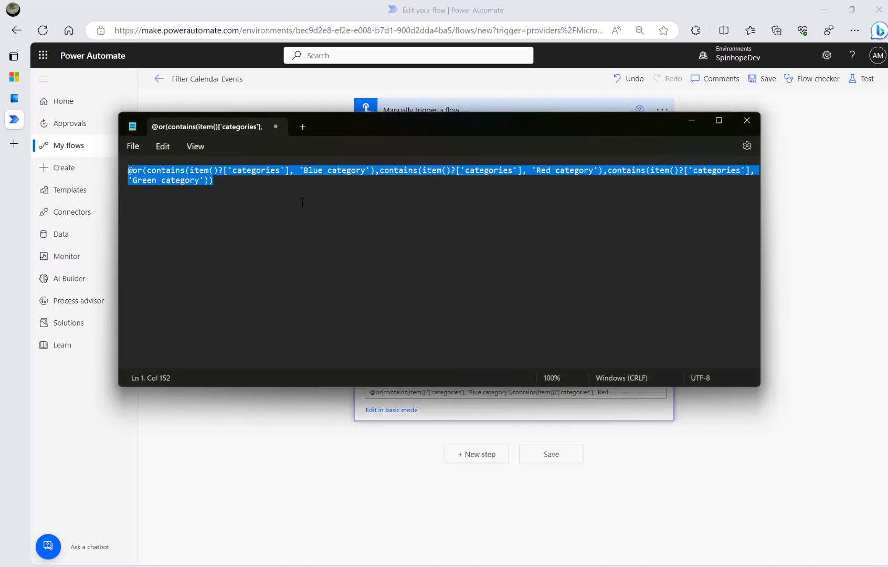
click(303, 203)
key(ctrl+a)
key(ctrl+c)
click(792, 435)
click(537, 388)
key(ctrl+a)
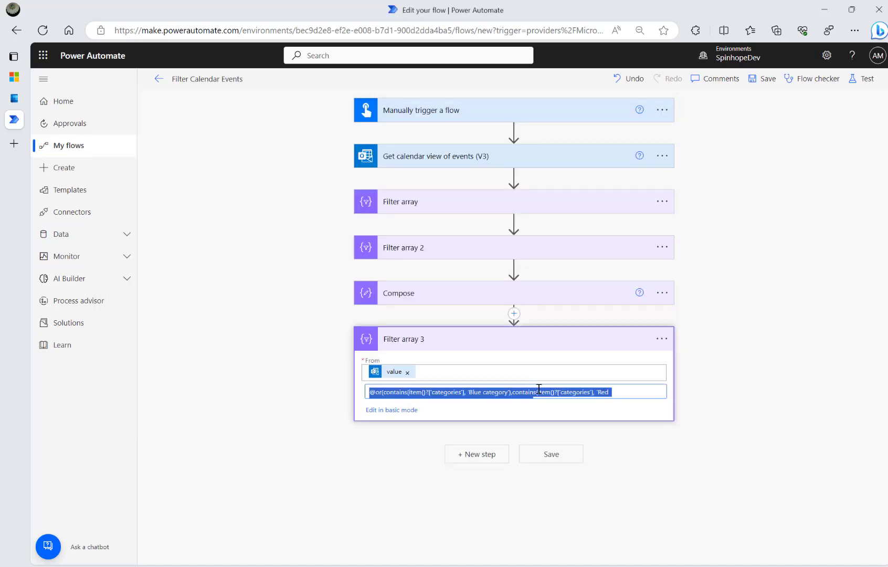
key(Delete)
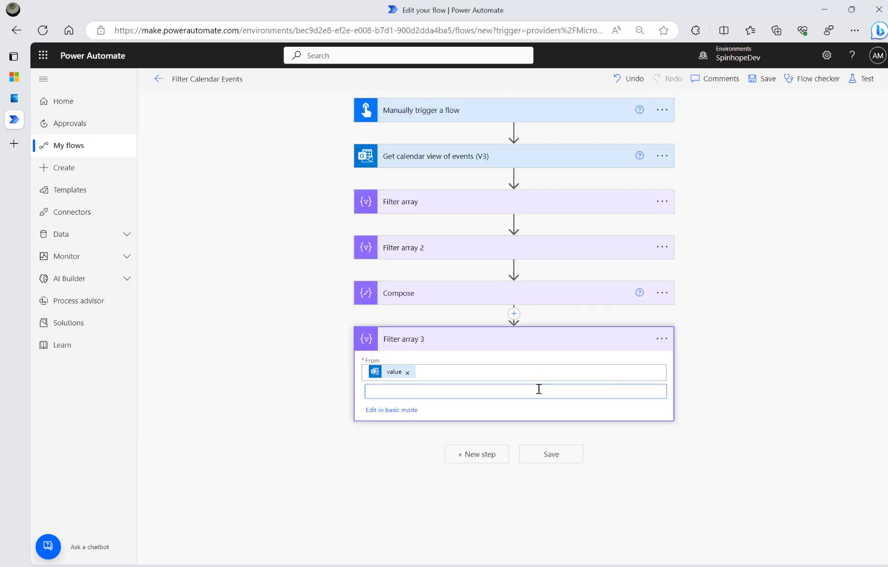
key(ctrl+v)
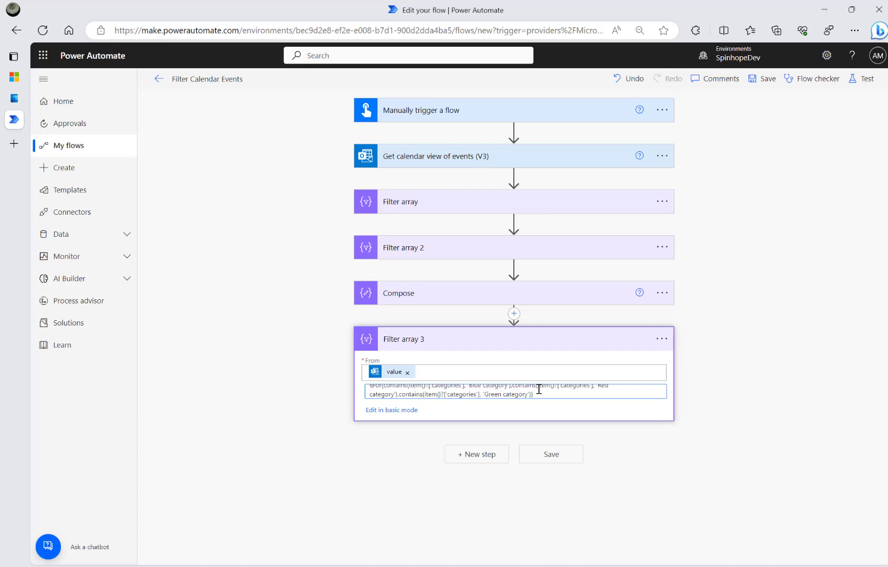
Save the flow and run a test, confirming the run completes.
click(861, 80)
click(748, 547)
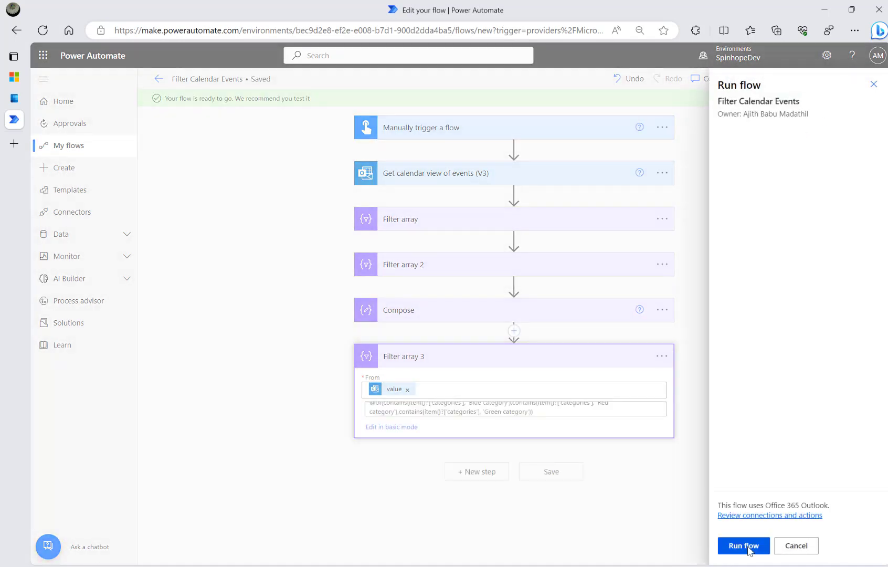
click(743, 546)
click(747, 548)
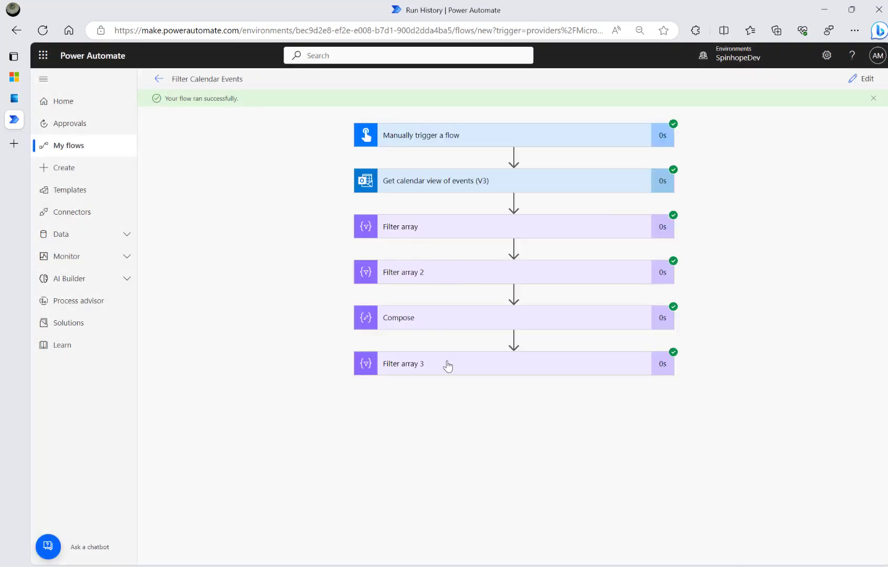
Check Filter array 3's output JSON for the Dev (Red) and Test (Blue, Green) events, then resume editing.
click(447, 366)
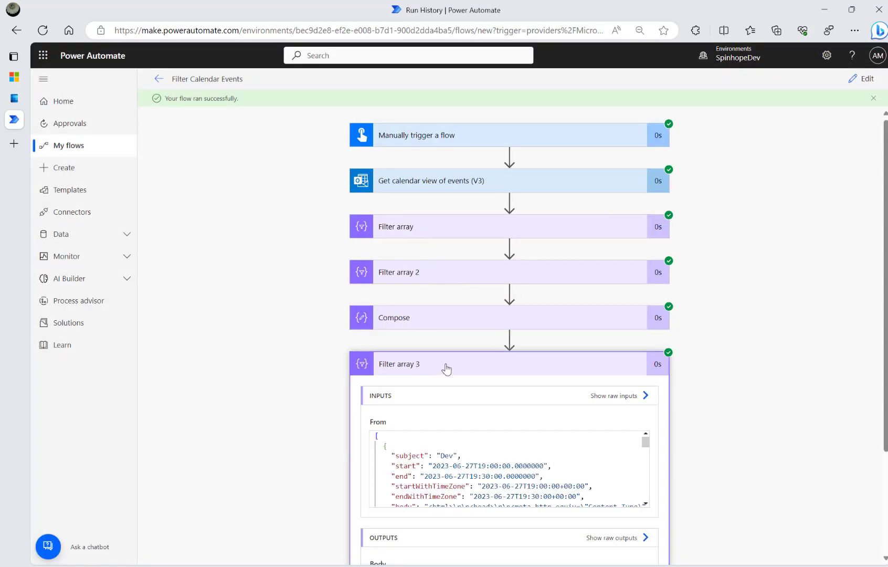
click(627, 538)
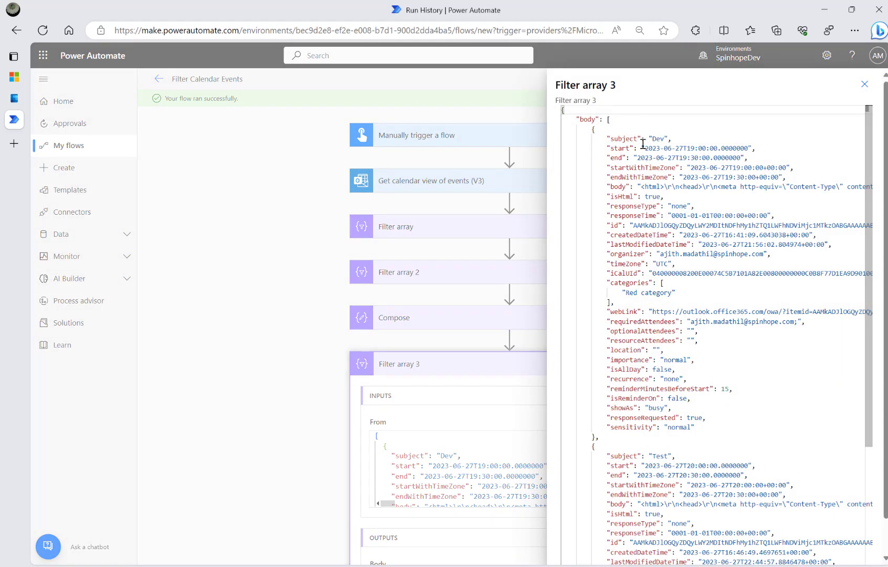
drag(642, 143, 678, 139)
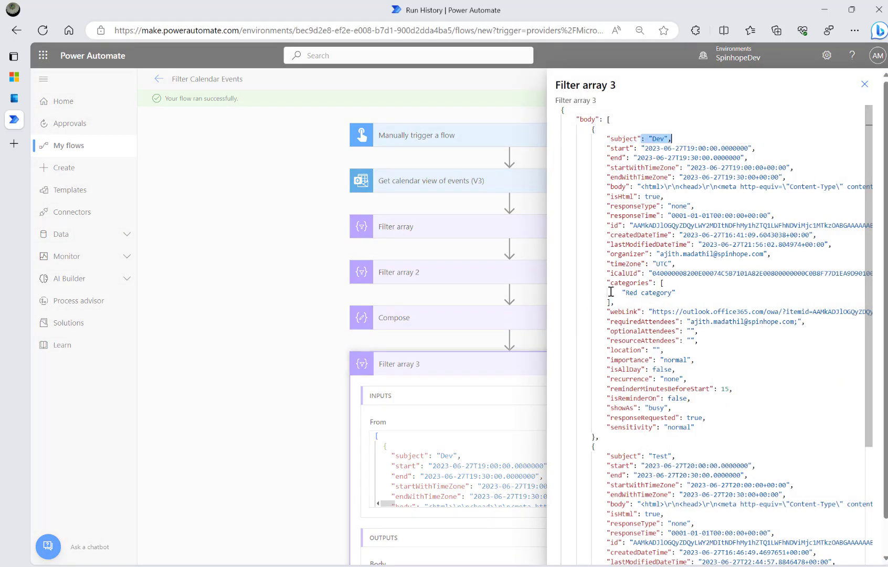
click(611, 292)
scroll(735, 347, down, 2)
drag(638, 380, 730, 378)
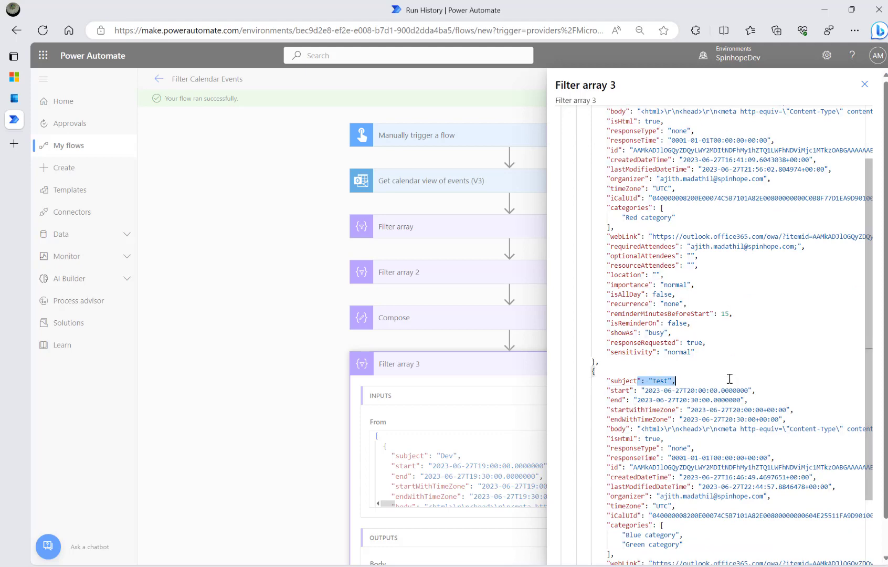
click(738, 403)
drag(623, 535, 708, 547)
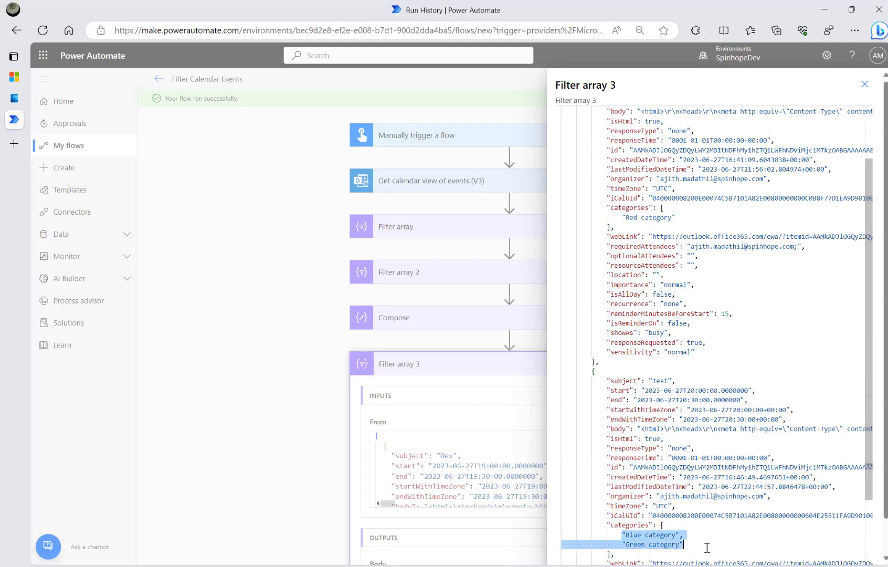
click(254, 420)
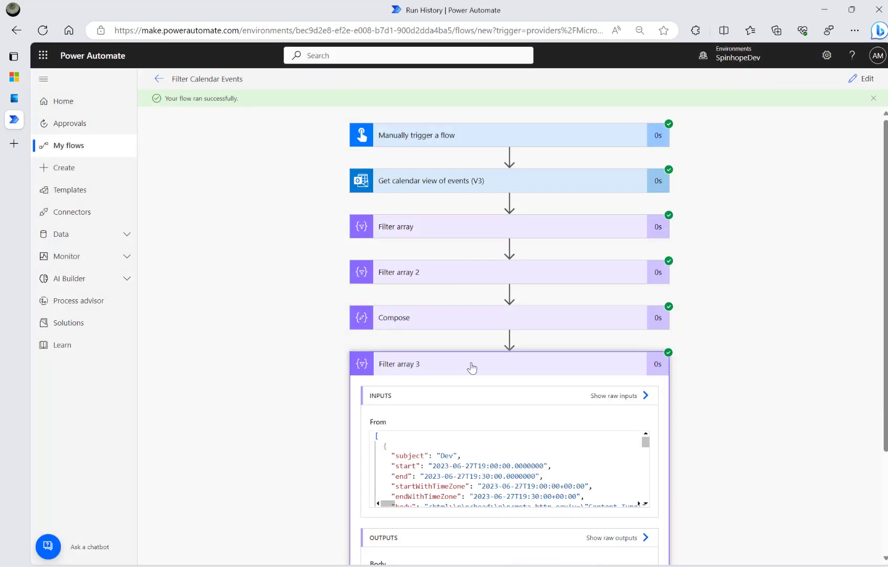
click(861, 79)
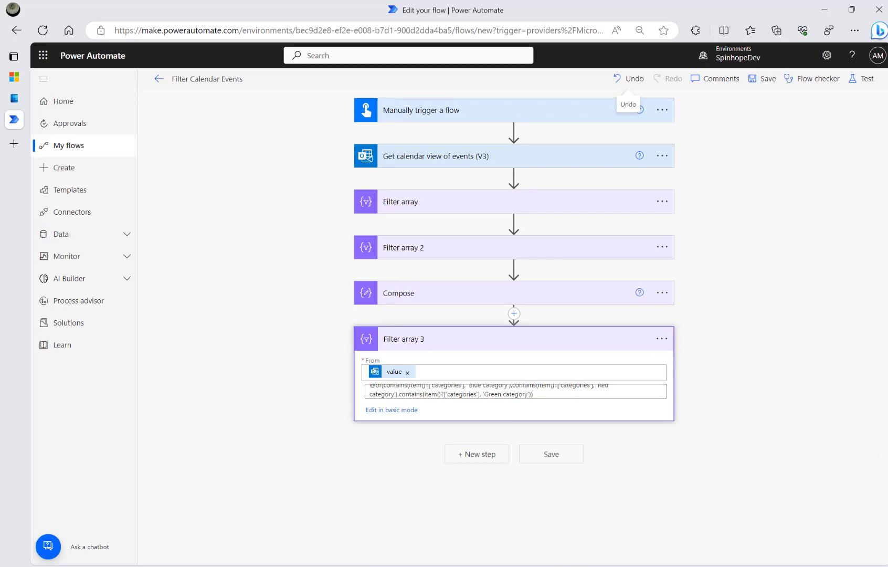
mouse_move(562, 566)
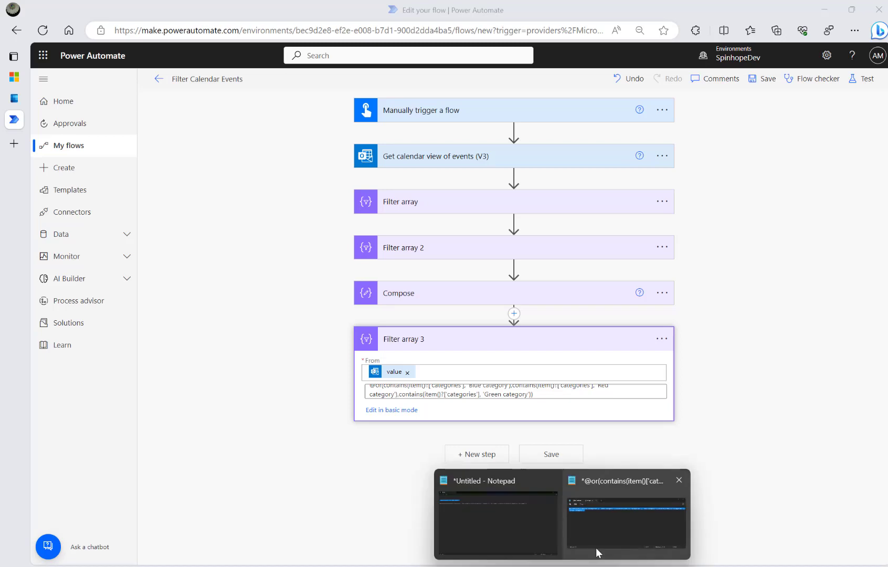
click(597, 550)
click(281, 273)
double_click(137, 169)
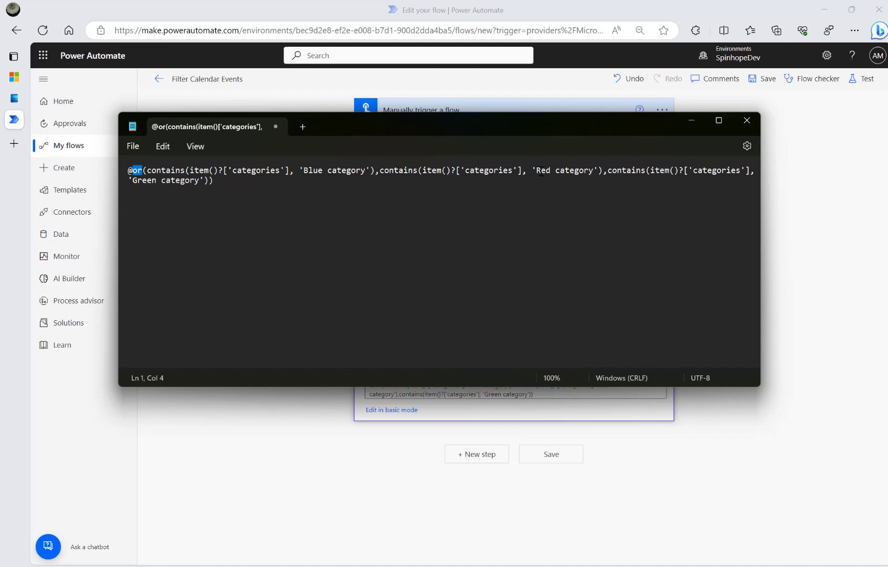
click(656, 482)
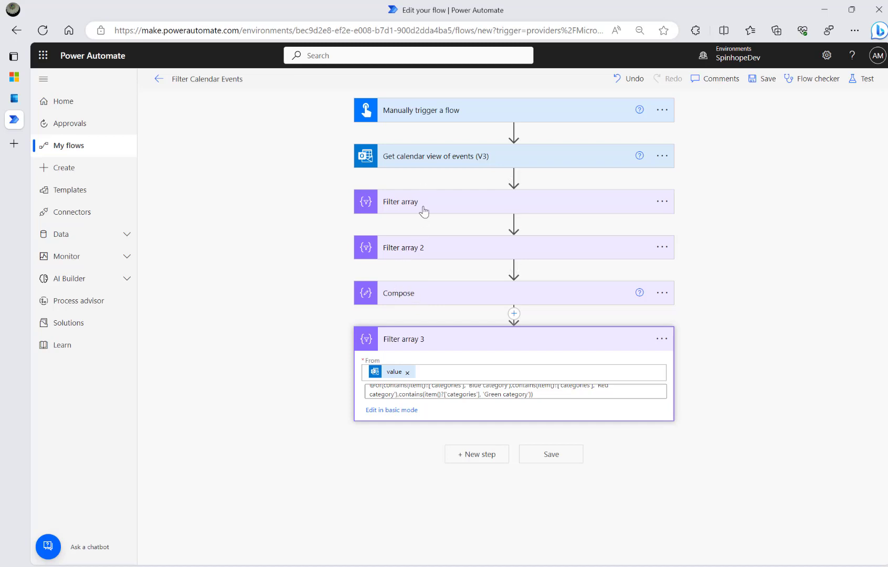
Glance at the 27 June Dev and Test events in Outlook, then reopen the first Filter array's Red condition.
click(10, 100)
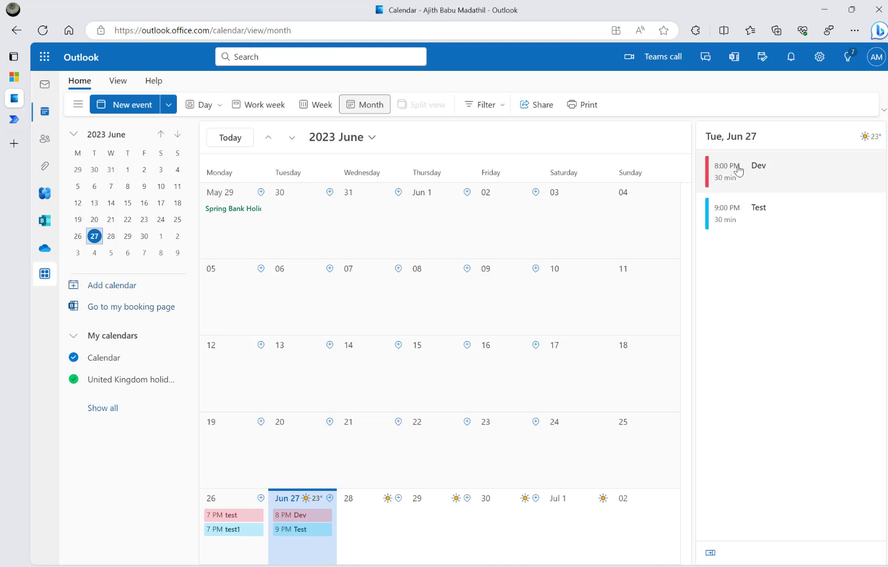
click(15, 120)
click(408, 204)
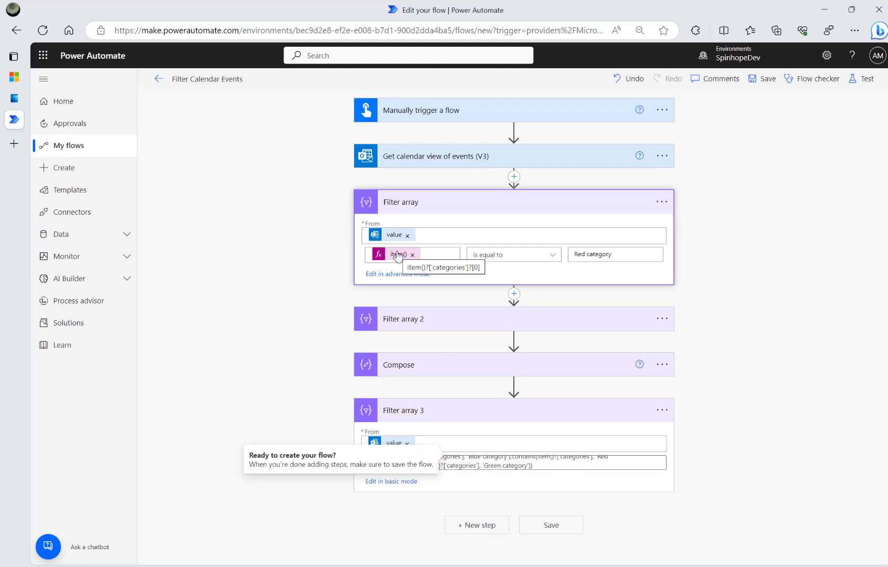
click(406, 326)
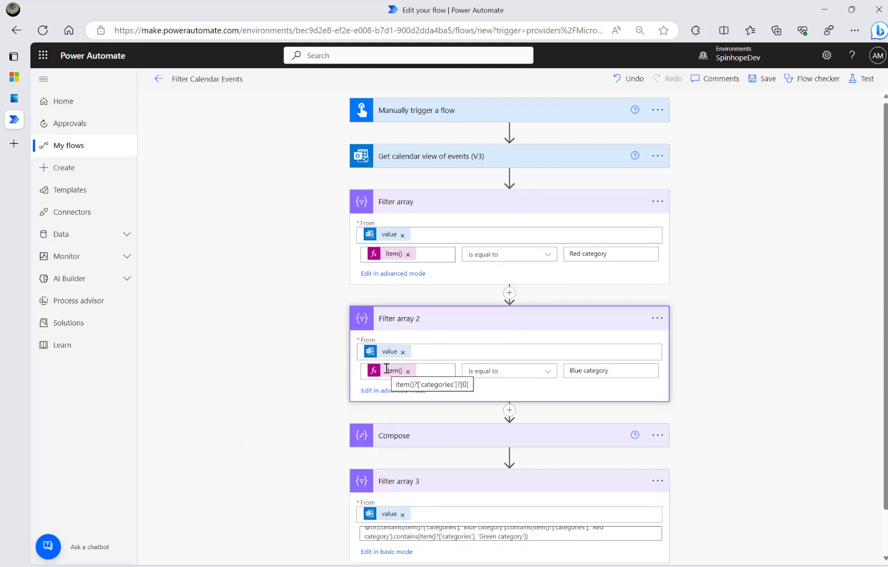
click(417, 435)
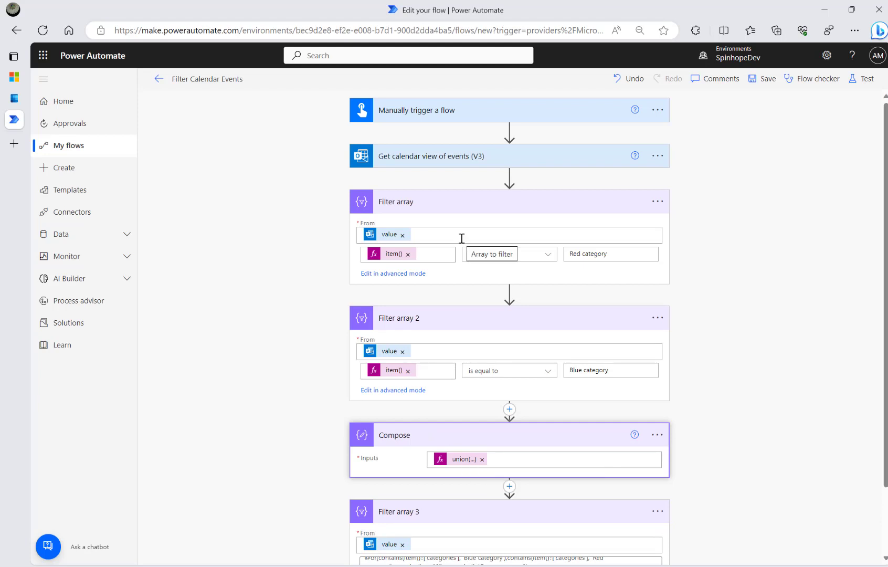
scroll(329, 357, down, 2)
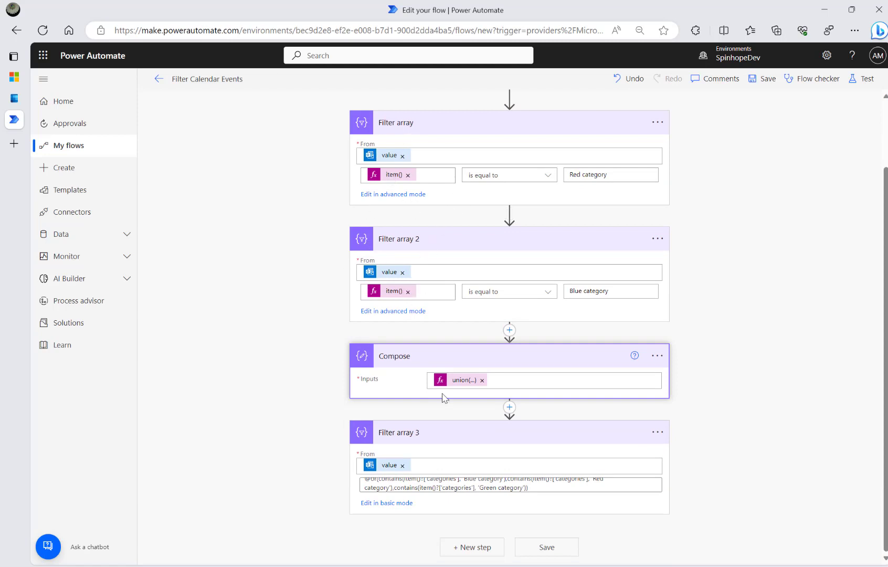
click(553, 490)
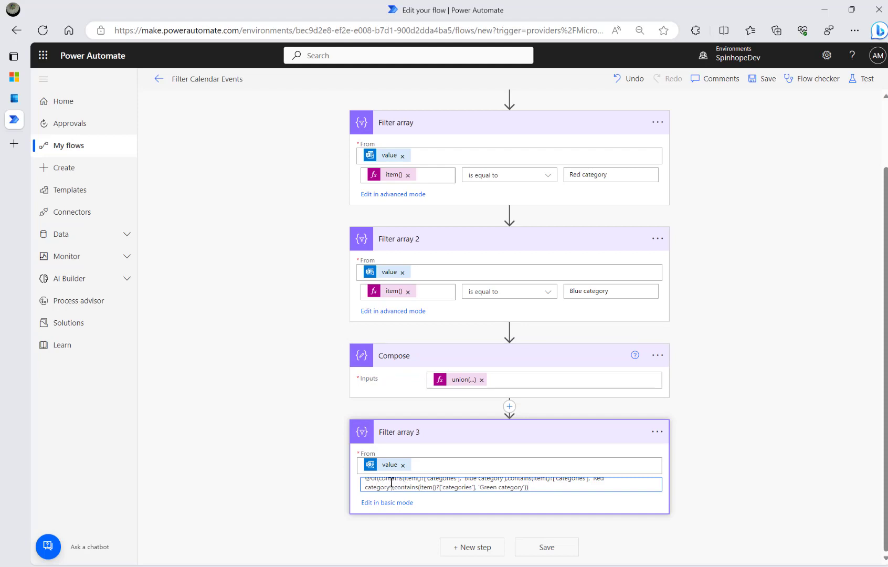
double_click(394, 480)
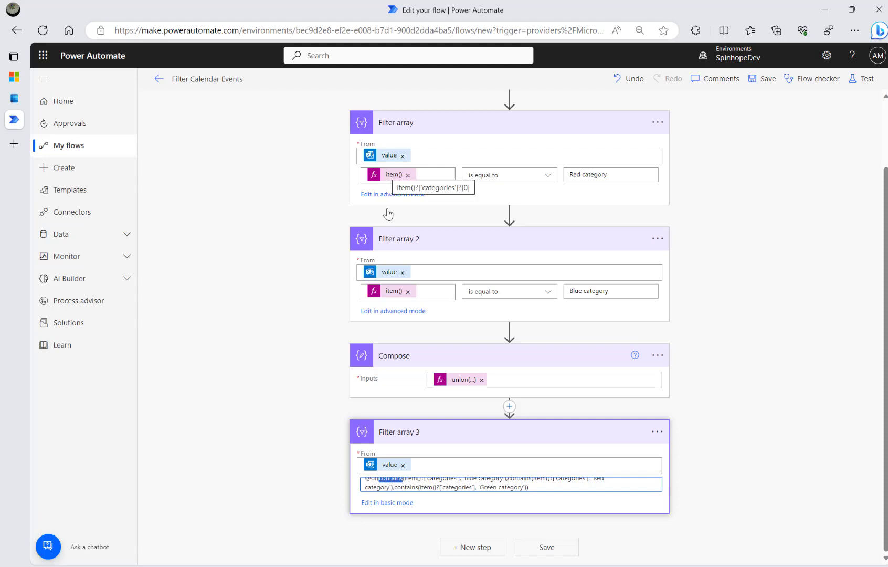
click(477, 487)
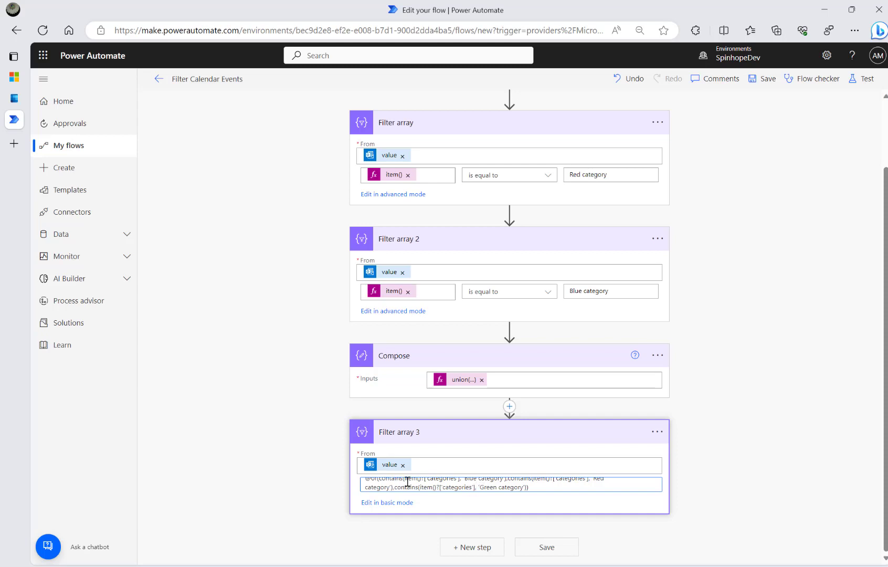
double_click(383, 480)
Compare the flow expression with the Notepad copy's contains() and Blue category checks.
click(562, 566)
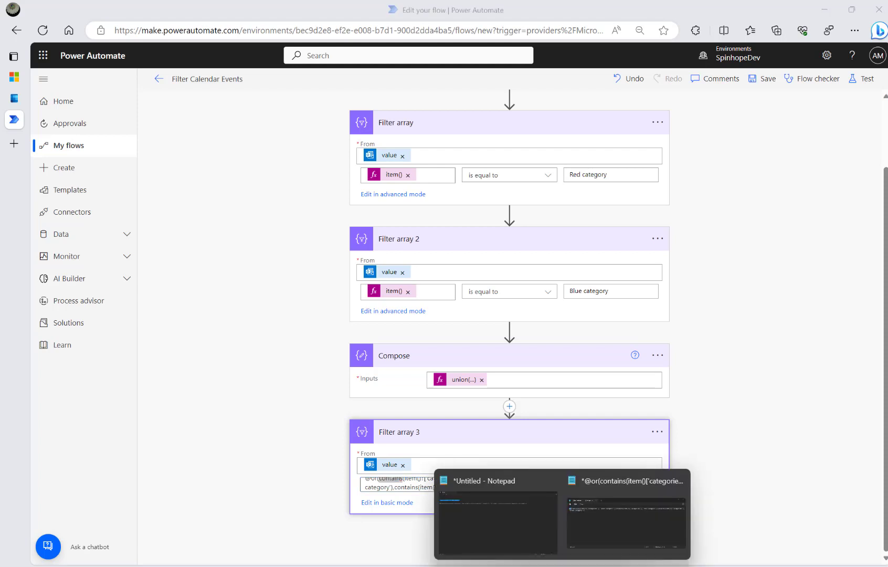
click(609, 546)
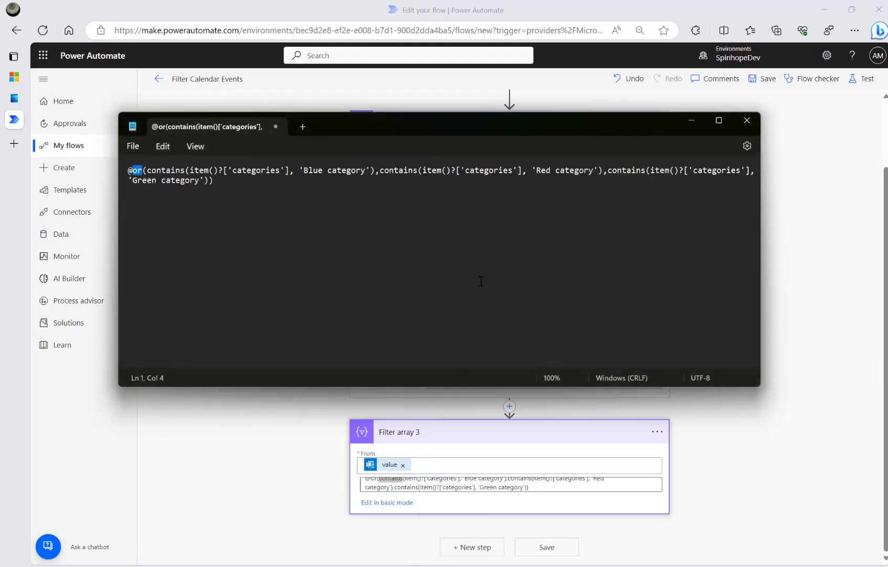
double_click(163, 170)
drag(304, 171, 366, 170)
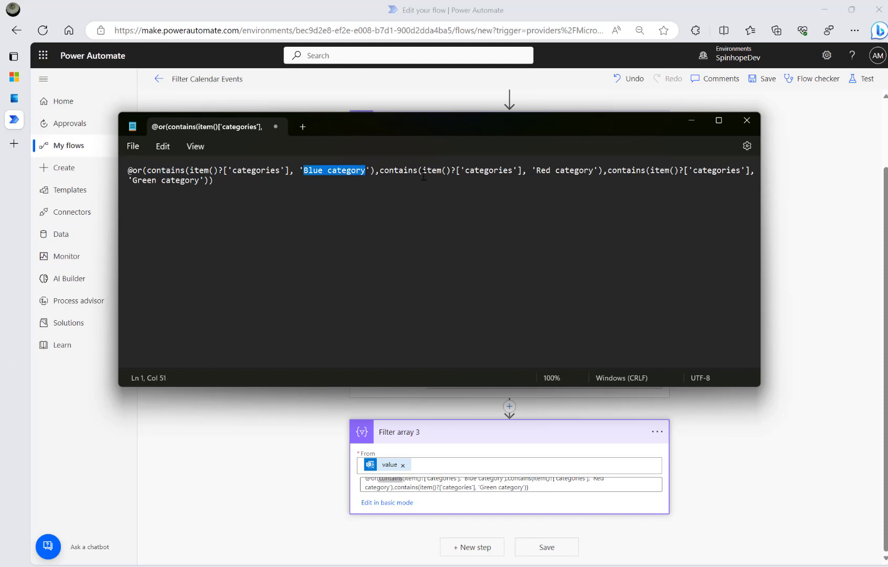
click(555, 173)
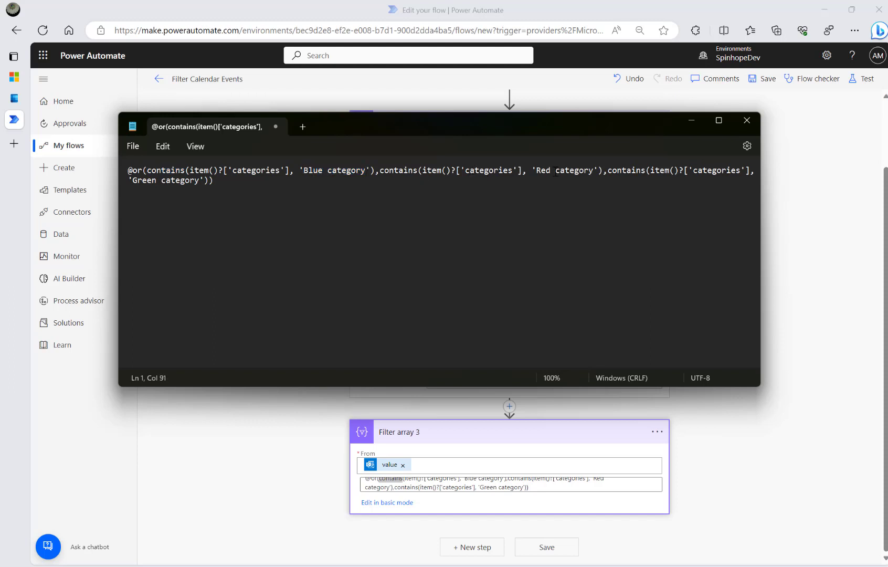
click(235, 186)
click(754, 397)
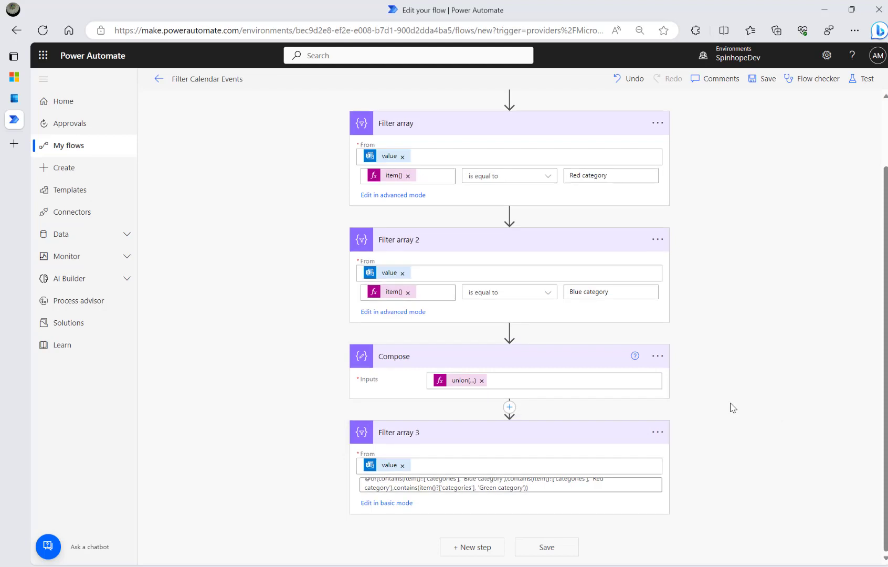